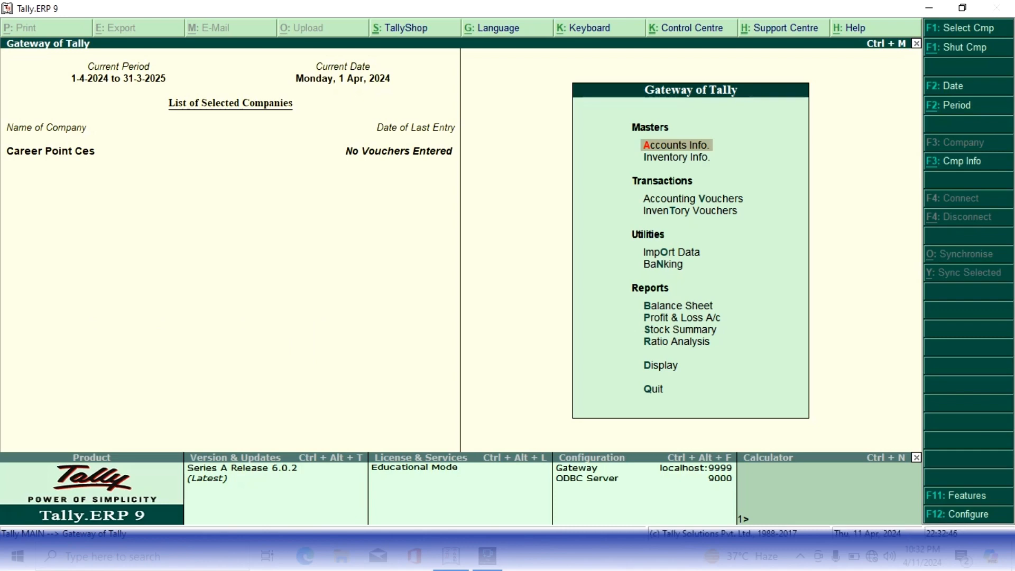
# Shut the open company and start creating a new company named Career Point Ces 1, keeping the same mailing name.
pyautogui.hotkey('alt', 'F1')
pyautogui.press('Down')
pyautogui.press('Down')
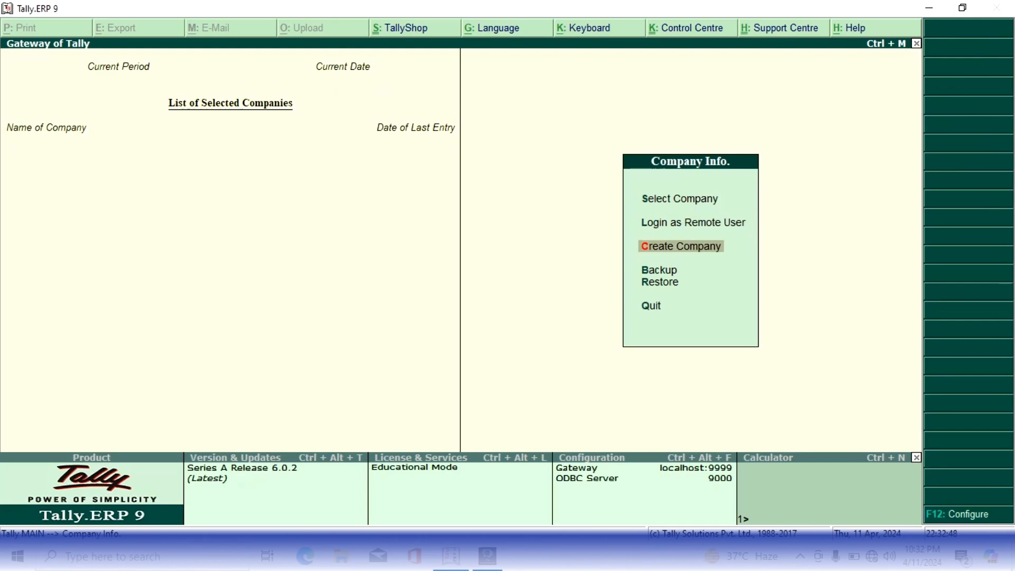
pyautogui.press('Return')
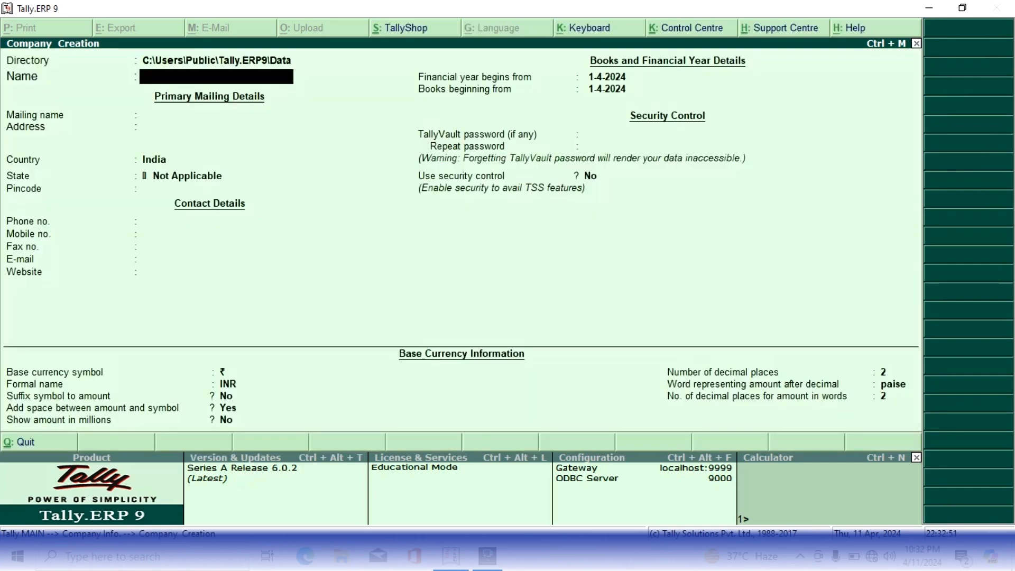
pyautogui.write('Career Point Ces ')
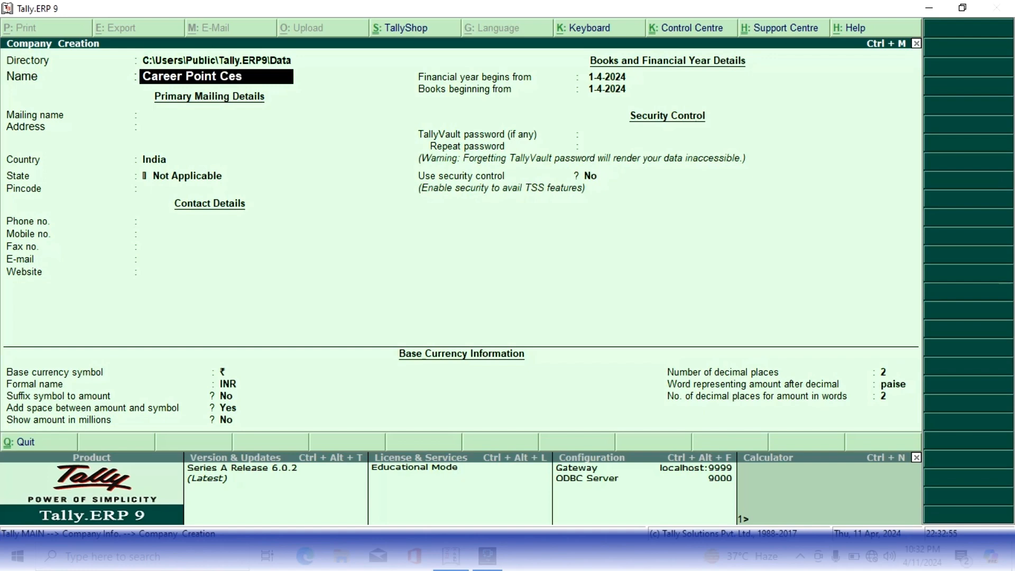
pyautogui.write('1')
pyautogui.press('Return')
pyautogui.press('Return')
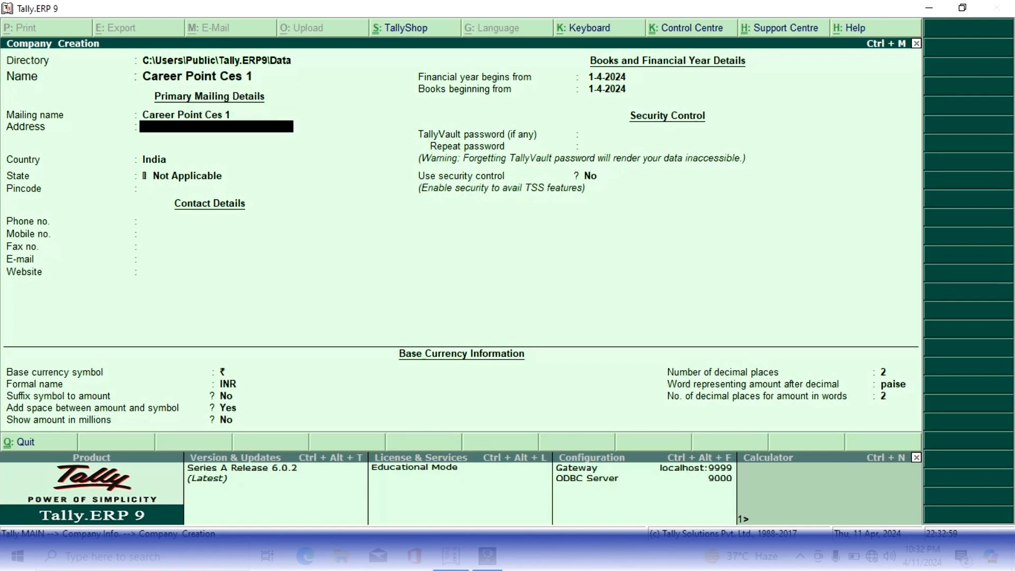
# Fill in the company's mailing address on two lines, with India as the country and Uttar Pradesh as the state.
pyautogui.write('Main Dadri Road Bhangel')
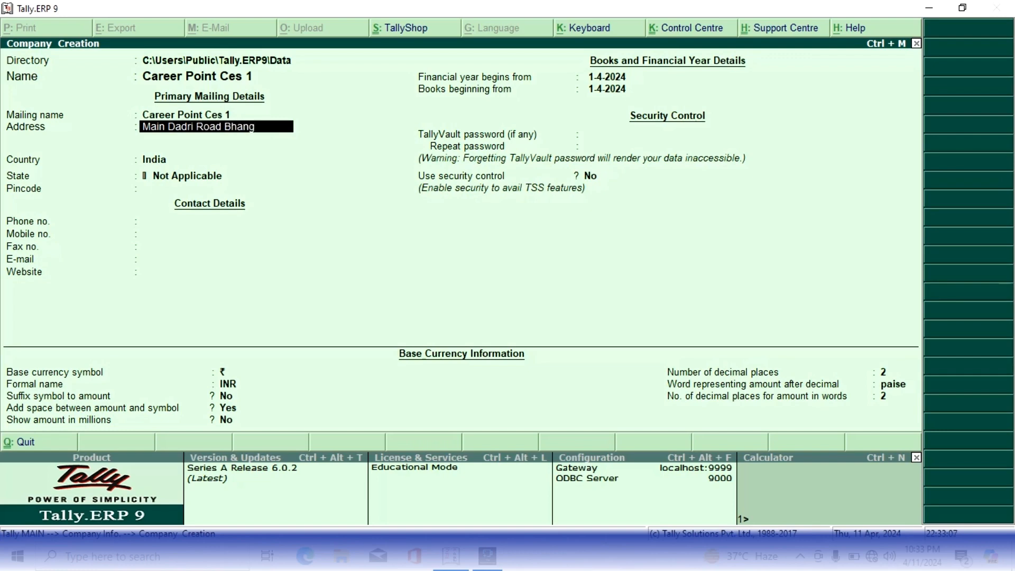
pyautogui.press('Return')
pyautogui.write('Noida')
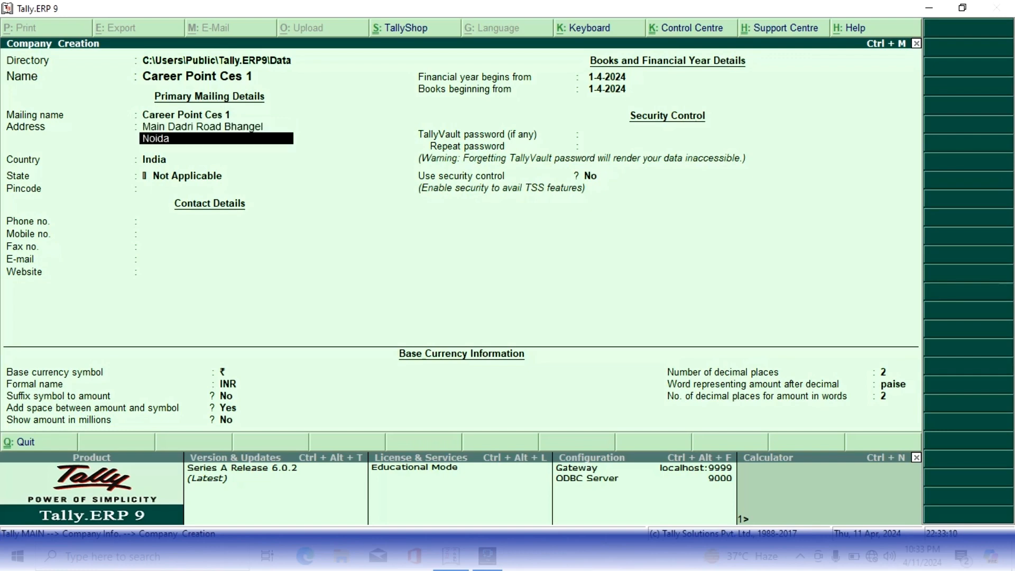
pyautogui.press('Return')
pyautogui.press('Return')
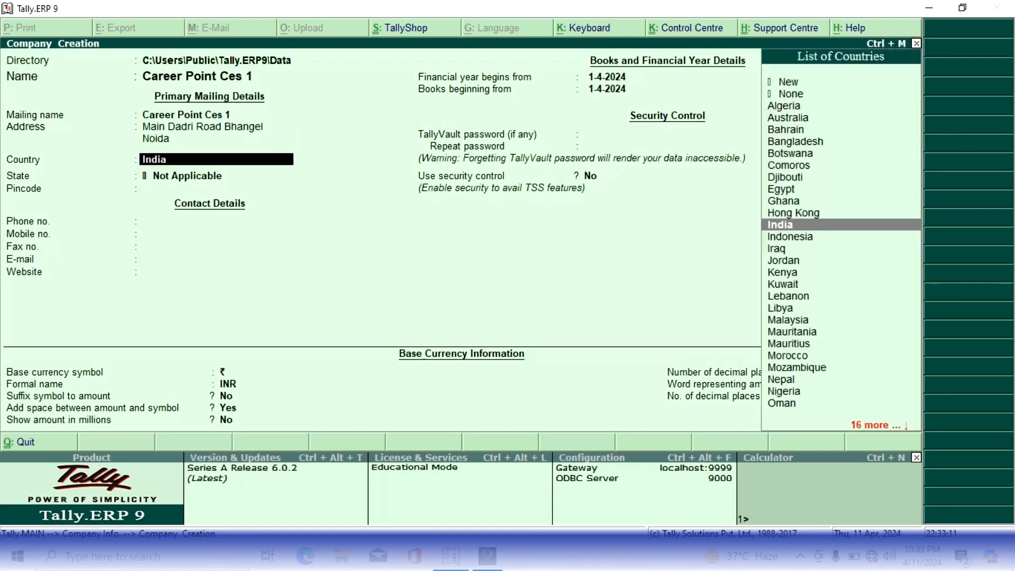
pyautogui.press('Return')
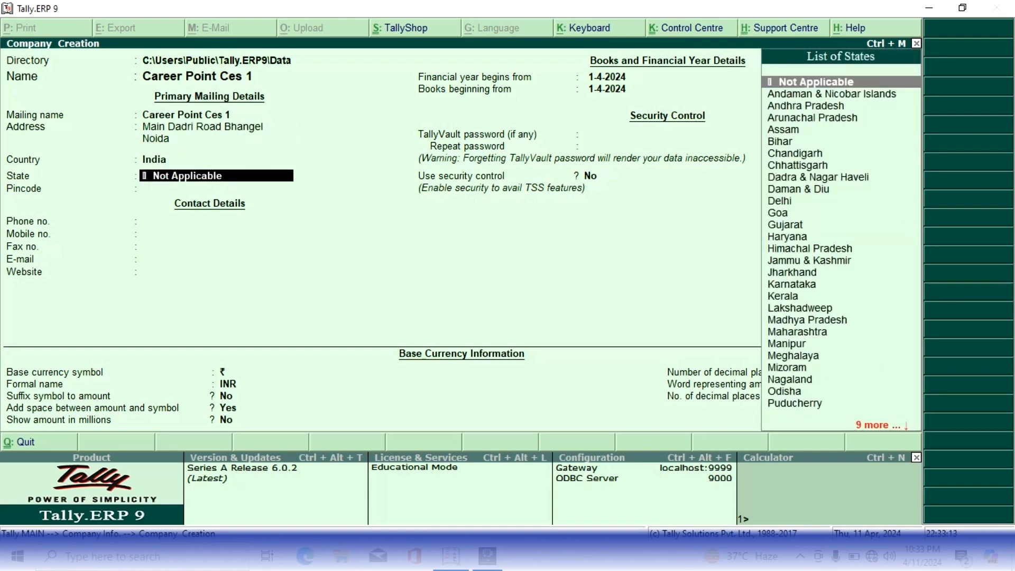
pyautogui.write('U')
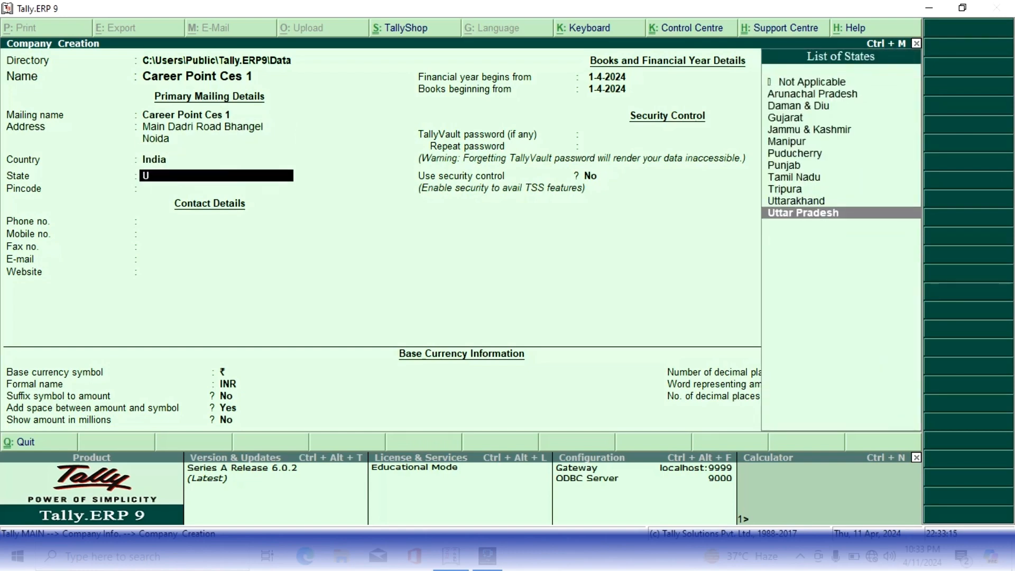
pyautogui.press('Return')
# Leave the contact and security details blank, keep the default financial year and currency settings, and save the new company.
pyautogui.press('Return')
pyautogui.press('Return')
pyautogui.press('Return')
pyautogui.press('Return')
pyautogui.press('Return')
pyautogui.press('Return')
pyautogui.press('Return')
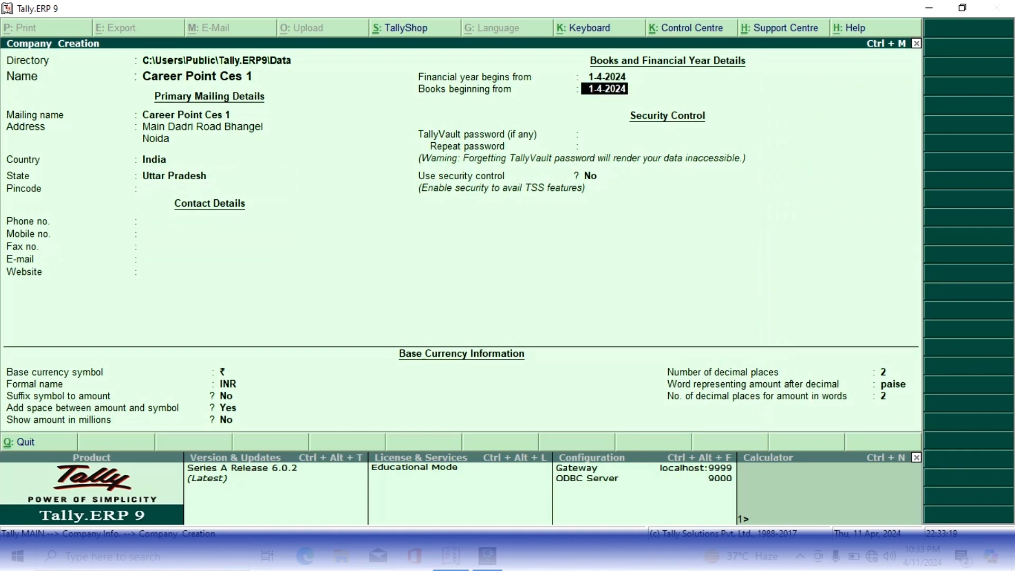
pyautogui.press('Return')
pyautogui.press('Return')
pyautogui.press('Return')
pyautogui.press('Return')
pyautogui.press('Return')
pyautogui.press('Return')
pyautogui.press('Return')
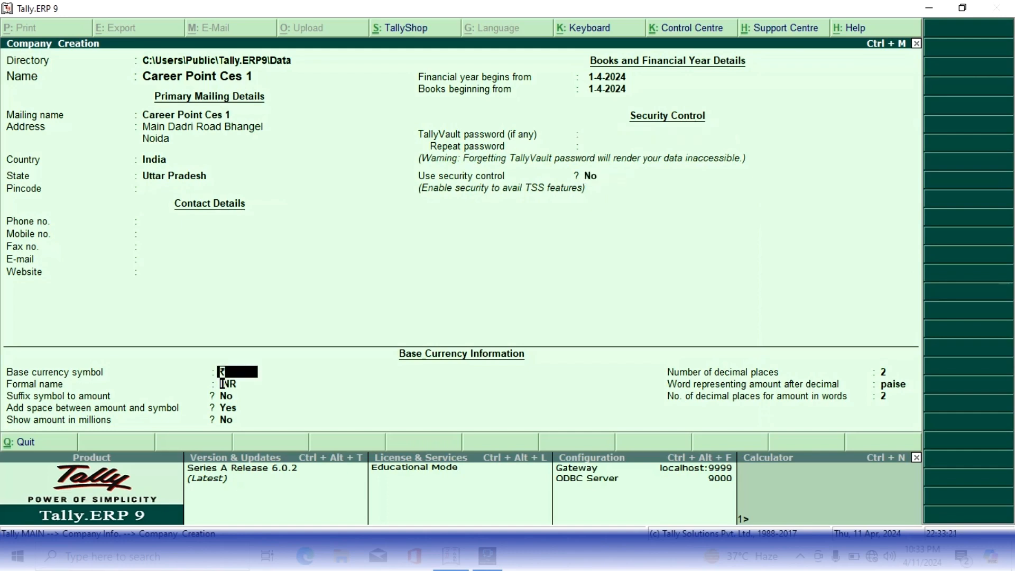
pyautogui.press('Return')
pyautogui.press('Return')
pyautogui.press('Return')
pyautogui.press('Return')
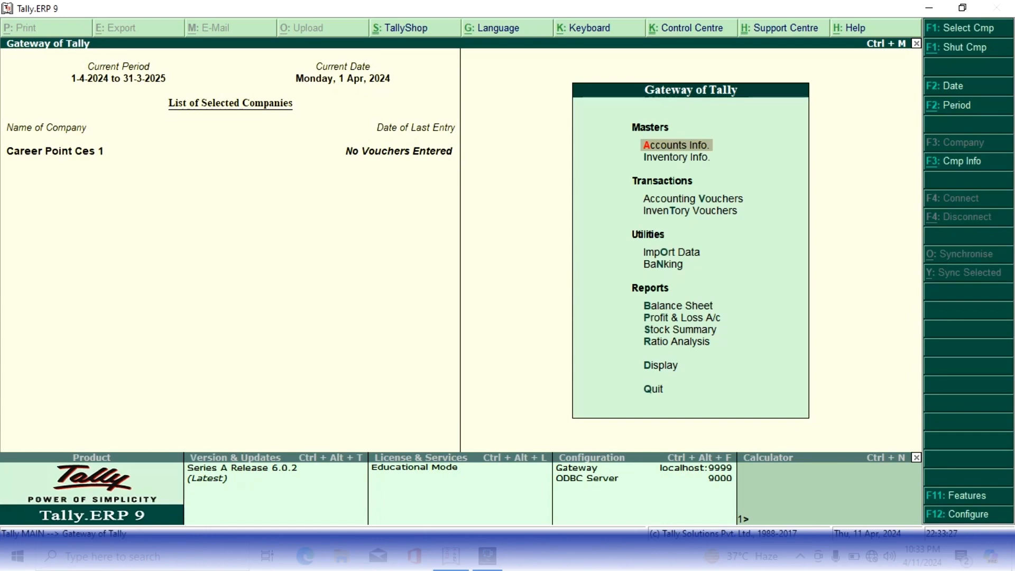
# Enable purchase order, sales order and job order processing in the company's inventory features.
pyautogui.press('F11')
pyautogui.press('Down')
pyautogui.press('Down')
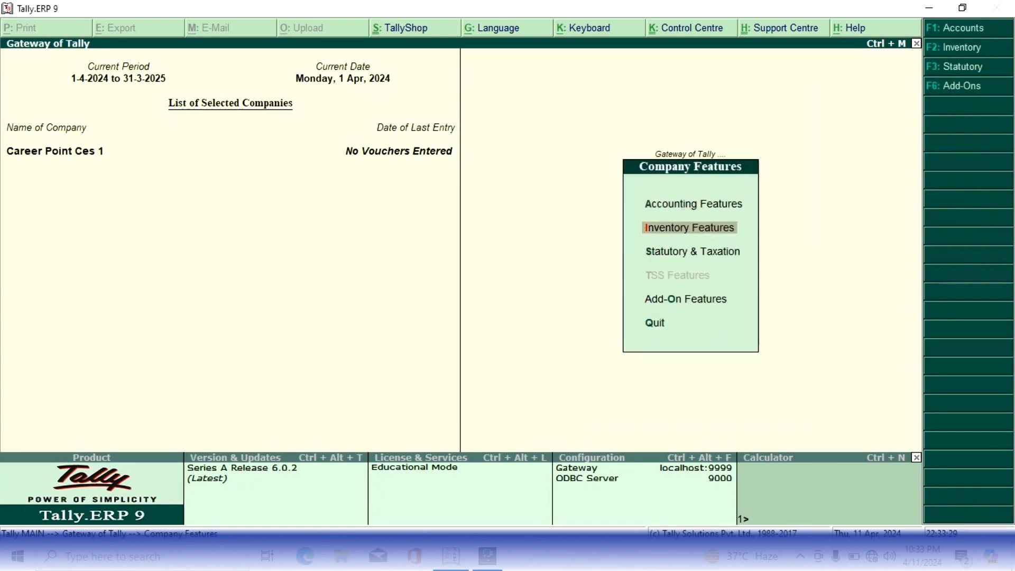
pyautogui.press('Up')
pyautogui.press('Return')
pyautogui.press('Down')
pyautogui.press('Down')
pyautogui.press('Down')
pyautogui.press('Down')
pyautogui.press('Down')
pyautogui.press('Down')
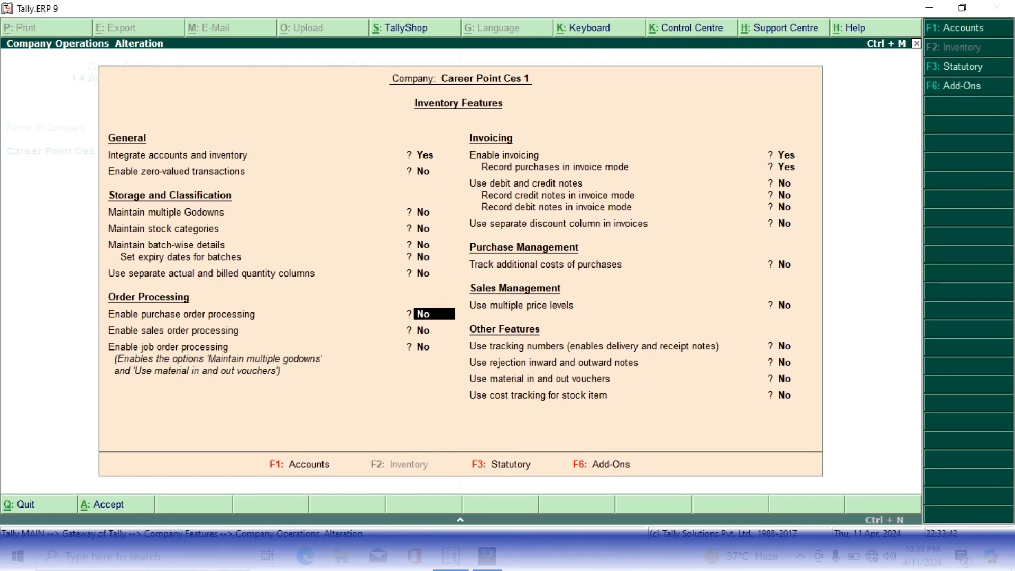
pyautogui.write('y')
pyautogui.press('Return')
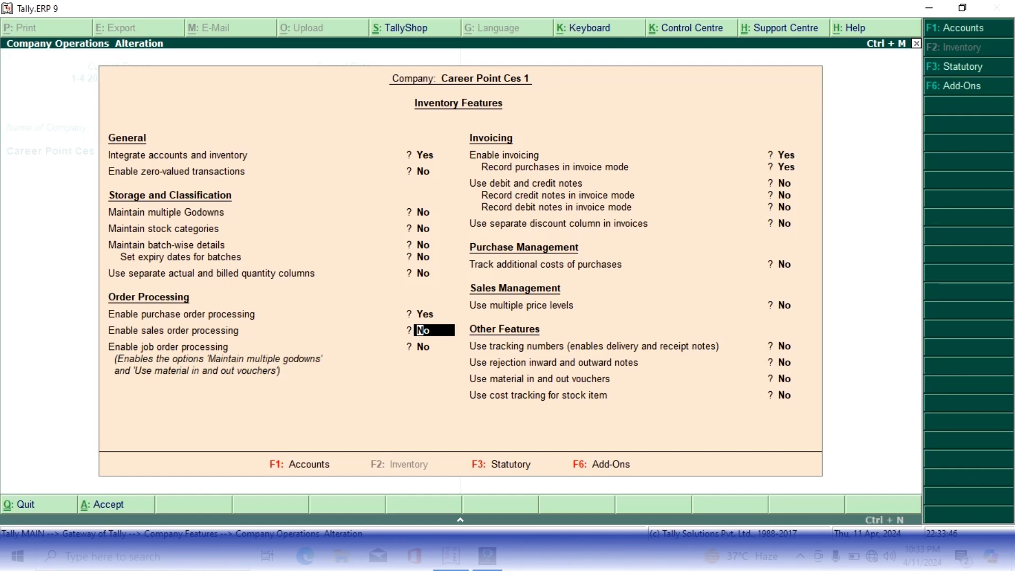
pyautogui.write('y')
pyautogui.press('Return')
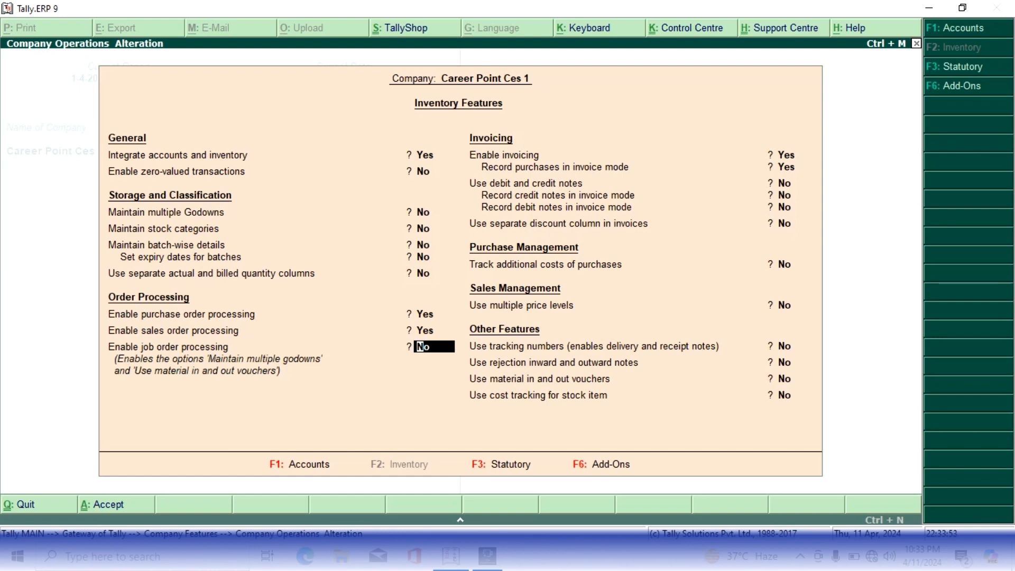
pyautogui.write('y')
pyautogui.press('Return')
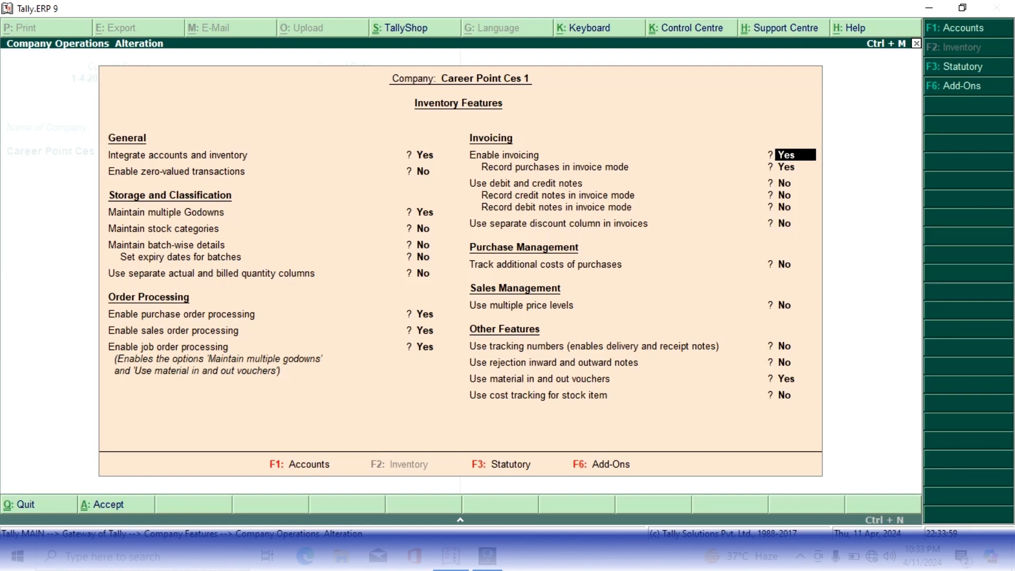
# Keep the remaining inventory feature settings, save them and return to the Gateway of Tally.
pyautogui.press('Return')
pyautogui.press('Return')
pyautogui.press('Return')
pyautogui.press('Return')
pyautogui.press('Return')
pyautogui.press('Return')
pyautogui.press('Return')
pyautogui.press('Return')
pyautogui.press('Return')
pyautogui.press('Return')
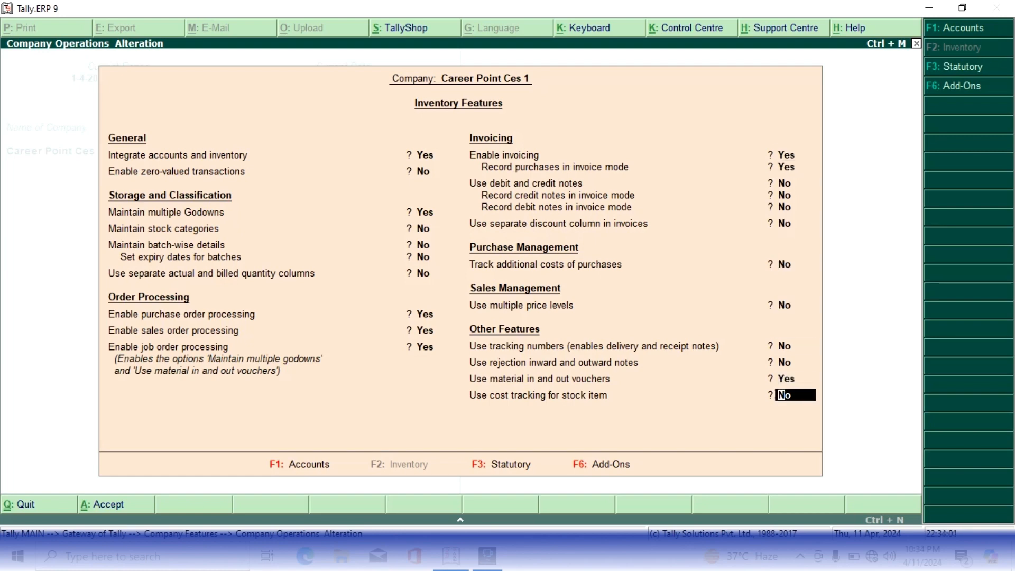
pyautogui.press('Return')
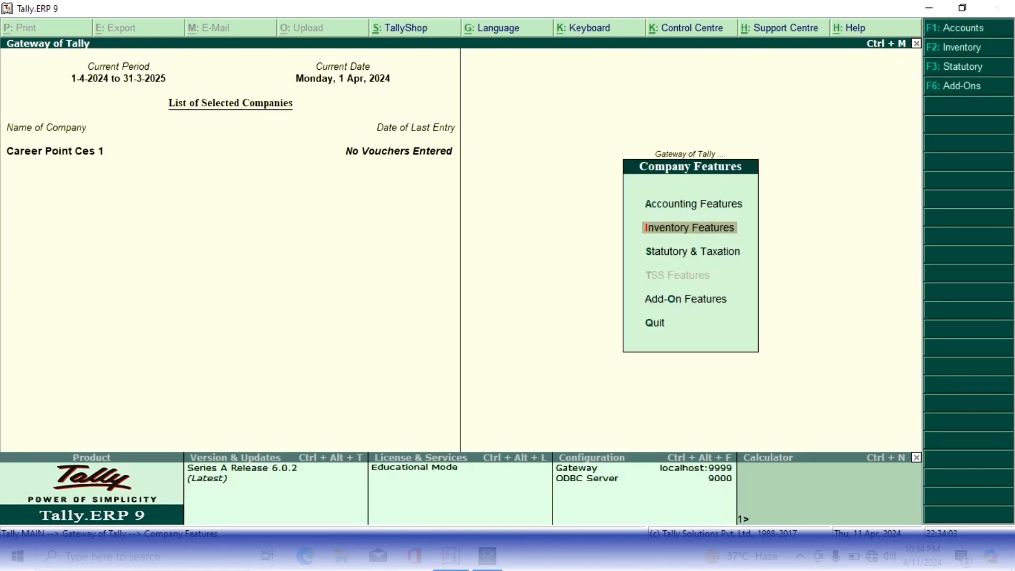
pyautogui.press('Escape')
pyautogui.press('n')
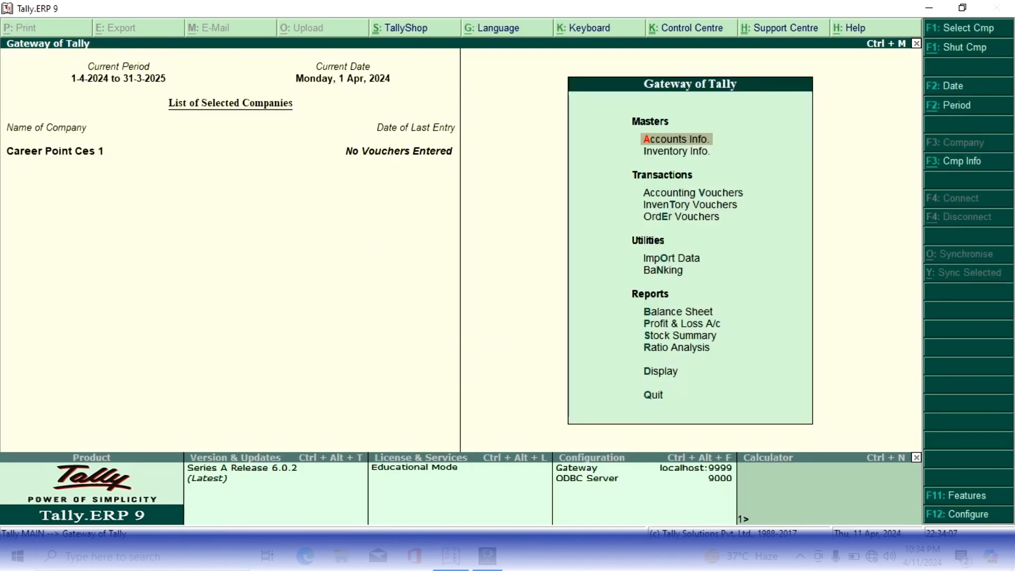
# Start creating a single ledger named Delhi Party Cr without an alias.
pyautogui.press('Return')
pyautogui.press('Down')
pyautogui.press('Return')
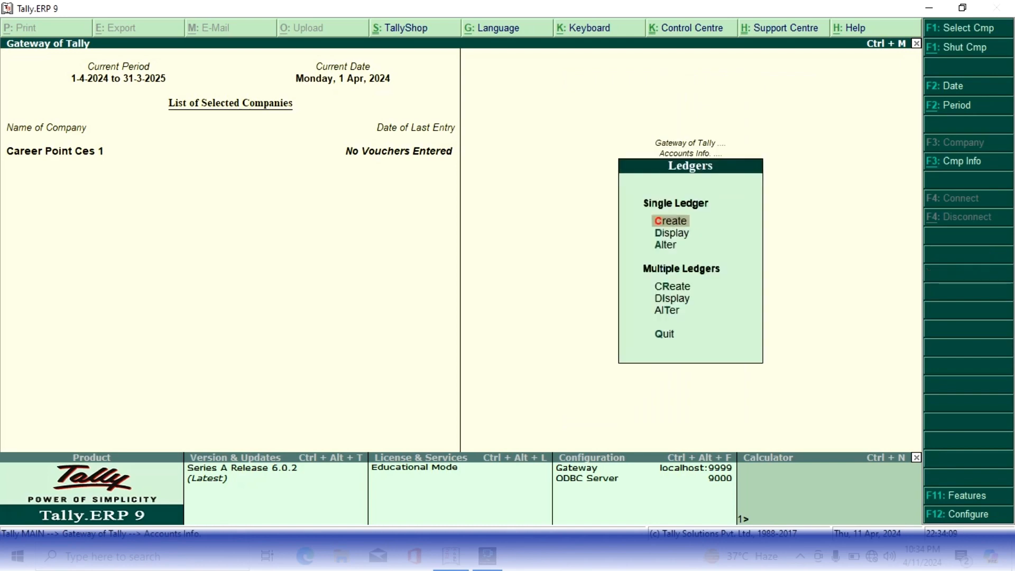
pyautogui.press('Return')
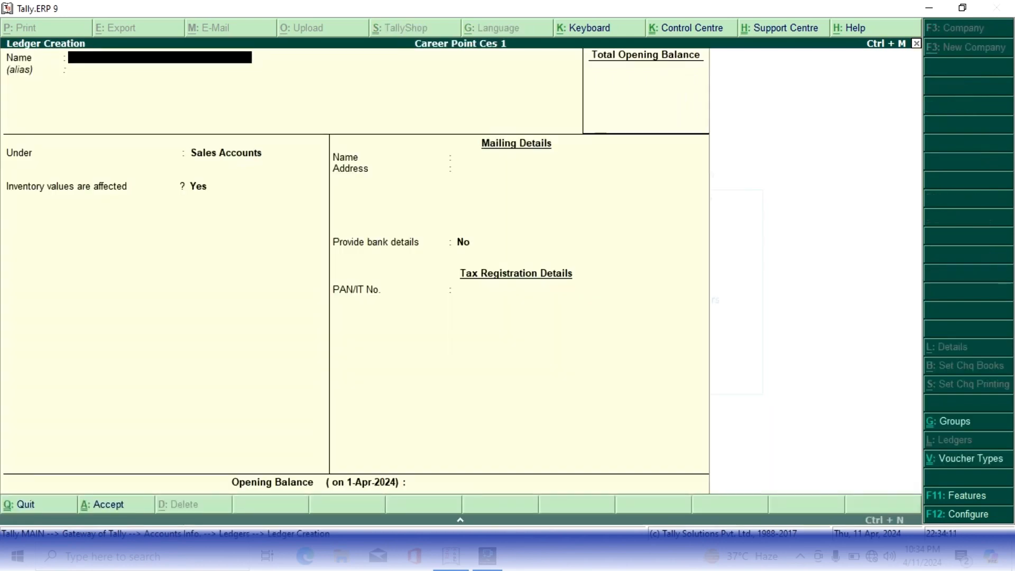
pyautogui.write('Delhi Party Cr')
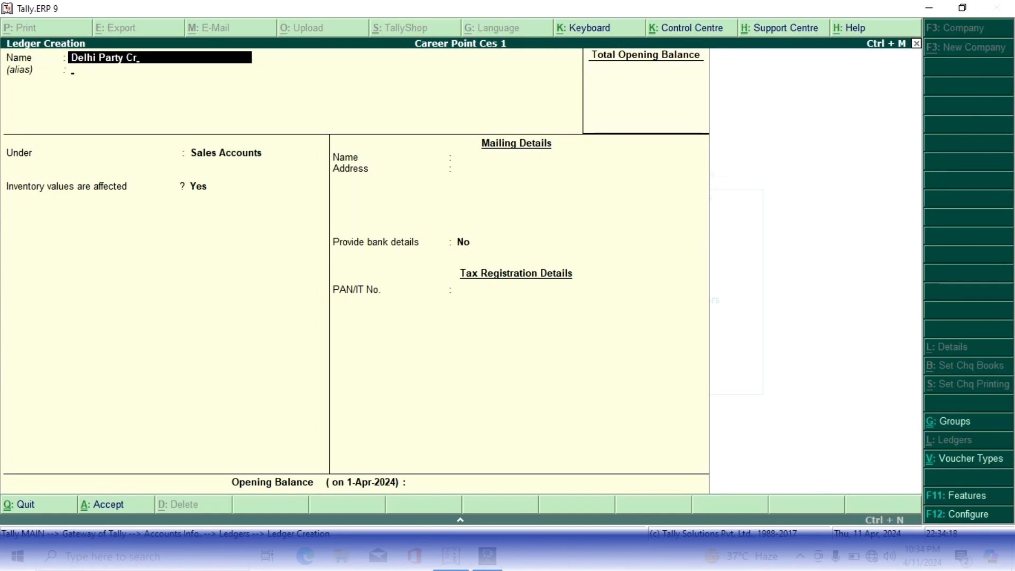
pyautogui.press('Return')
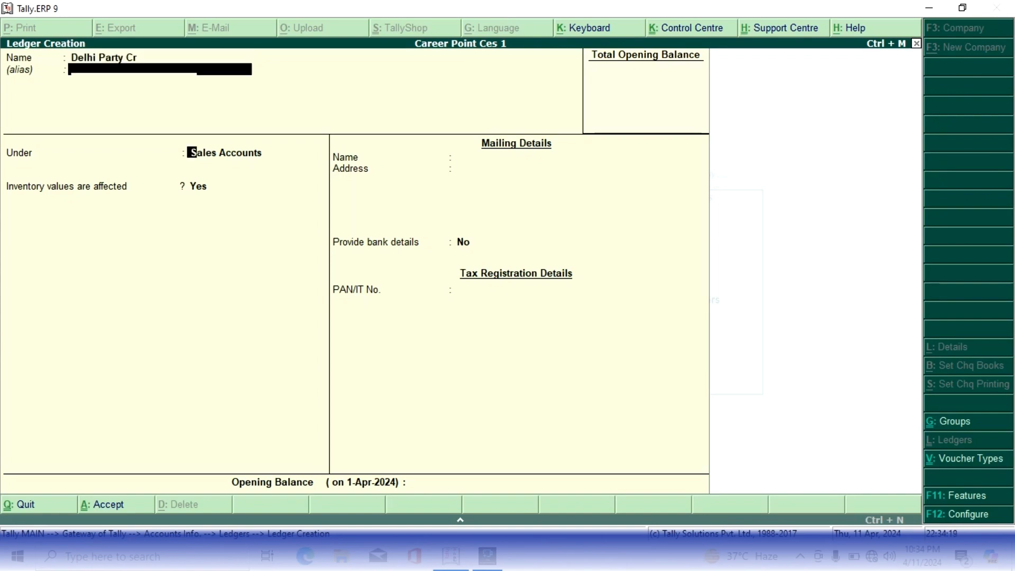
pyautogui.press('Return')
# Place the Delhi Party Cr ledger under Sundry Creditors and save it with the remaining default details.
pyautogui.write('S')
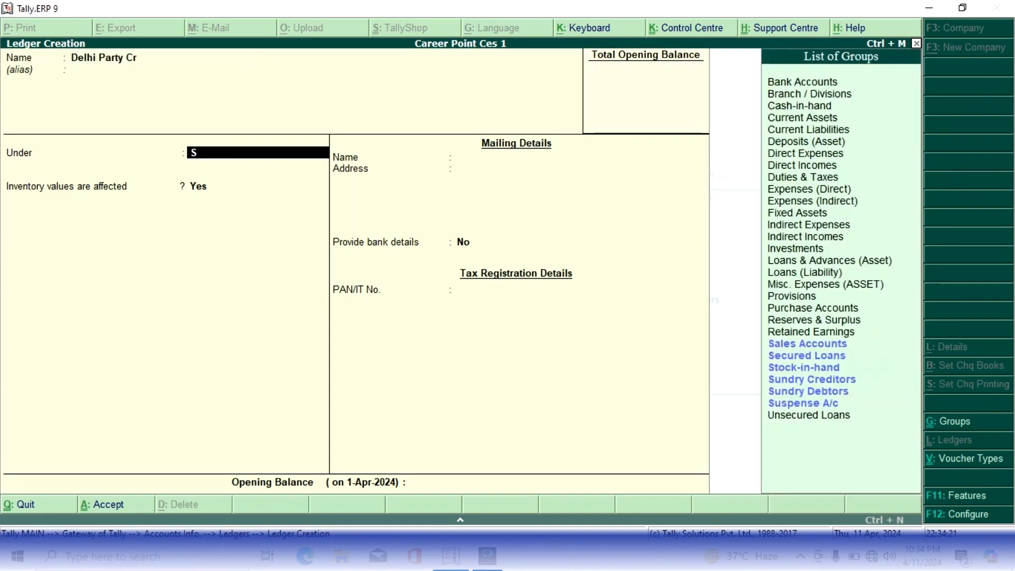
pyautogui.press('Down')
pyautogui.press('Down')
pyautogui.press('Down')
pyautogui.press('Down')
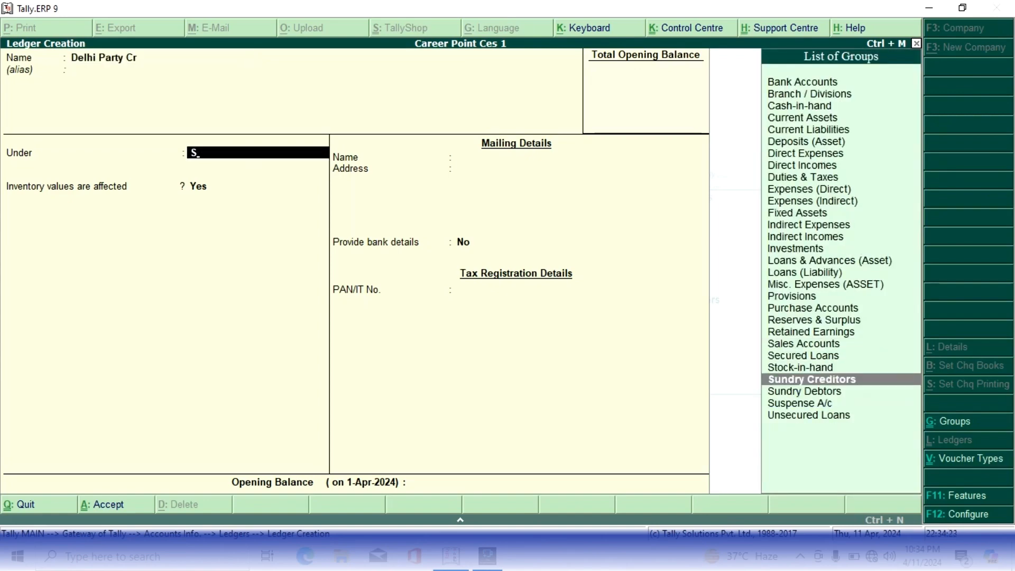
pyautogui.press('Return')
pyautogui.press('Return')
pyautogui.press('Return')
pyautogui.press('Return')
pyautogui.press('Return')
pyautogui.press('Return')
pyautogui.press('Return')
pyautogui.press('Return')
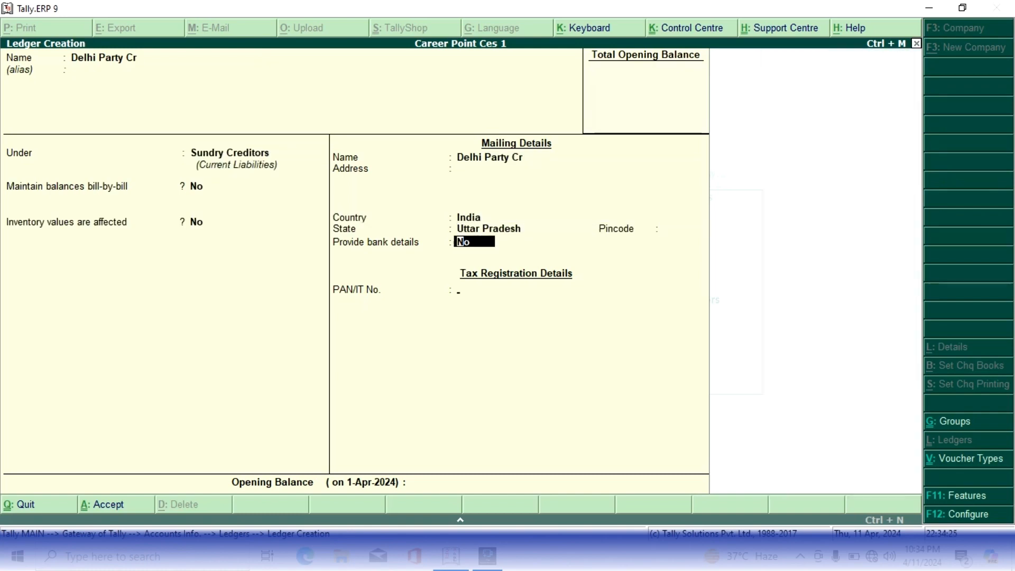
pyautogui.press('Return')
pyautogui.press('Return')
pyautogui.press('Return')
# Name the next ledger Noida Party Dr and place it under Sundry Debtors.
pyautogui.write('N')
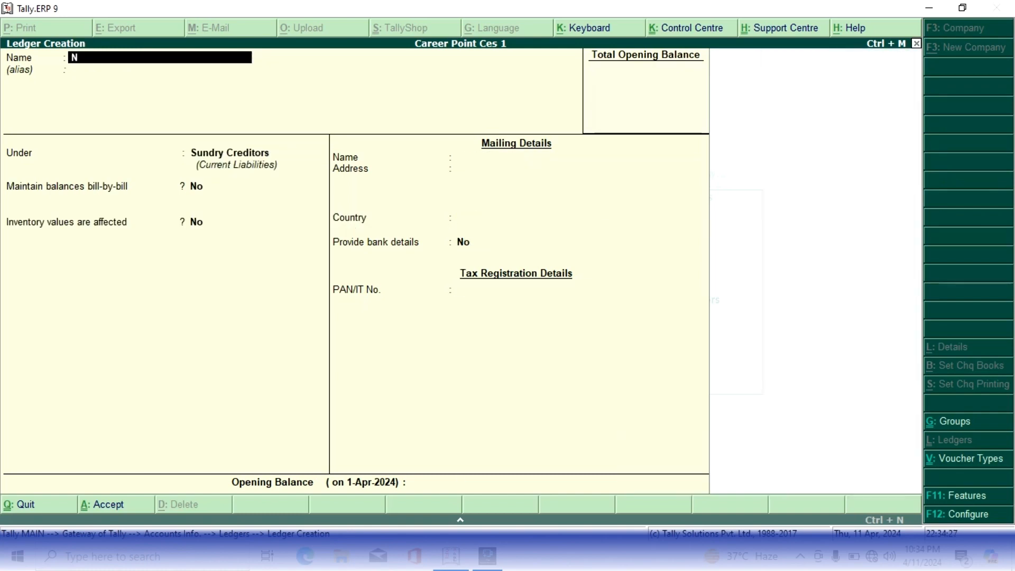
pyautogui.write('oida Party Dr')
pyautogui.press('Return')
pyautogui.press('Return')
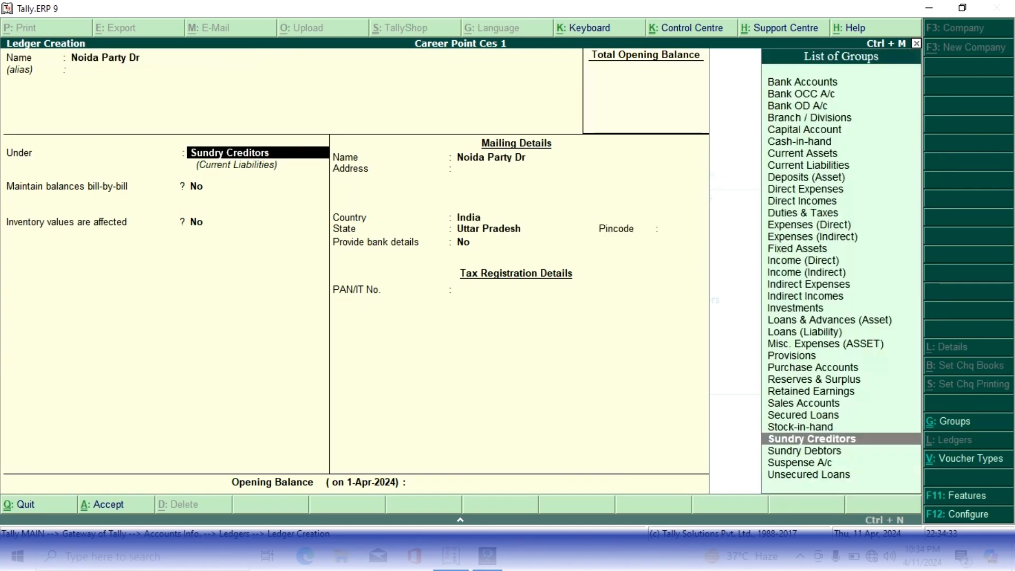
pyautogui.press('Down')
pyautogui.press('Return')
# Keep the default balance, mailing and tax details for the Noida Party Dr ledger and save it.
pyautogui.press('Return')
pyautogui.press('Return')
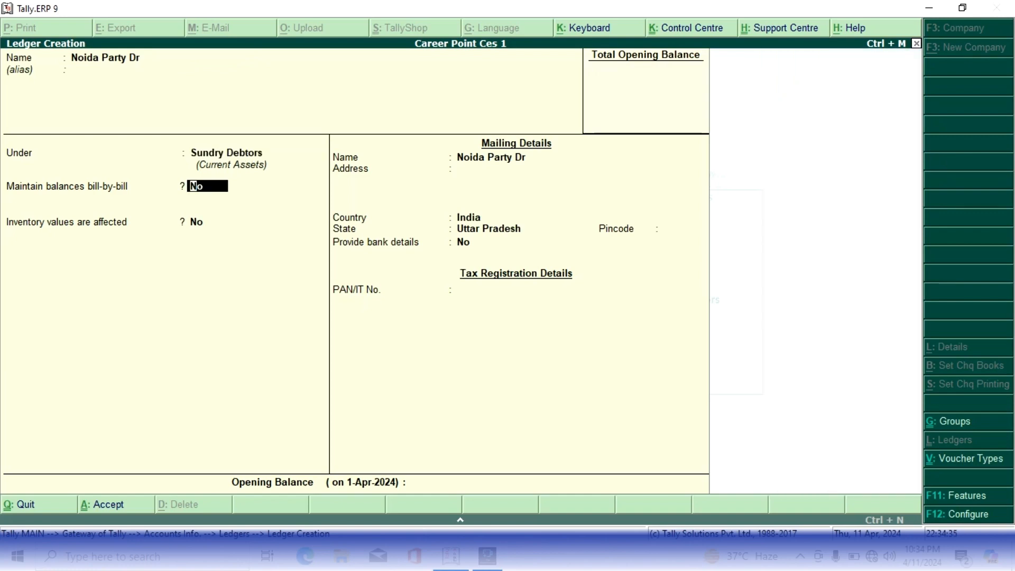
pyautogui.press('Return')
pyautogui.press('Return')
pyautogui.press('Return')
pyautogui.press('Return')
pyautogui.press('Return')
pyautogui.press('Return')
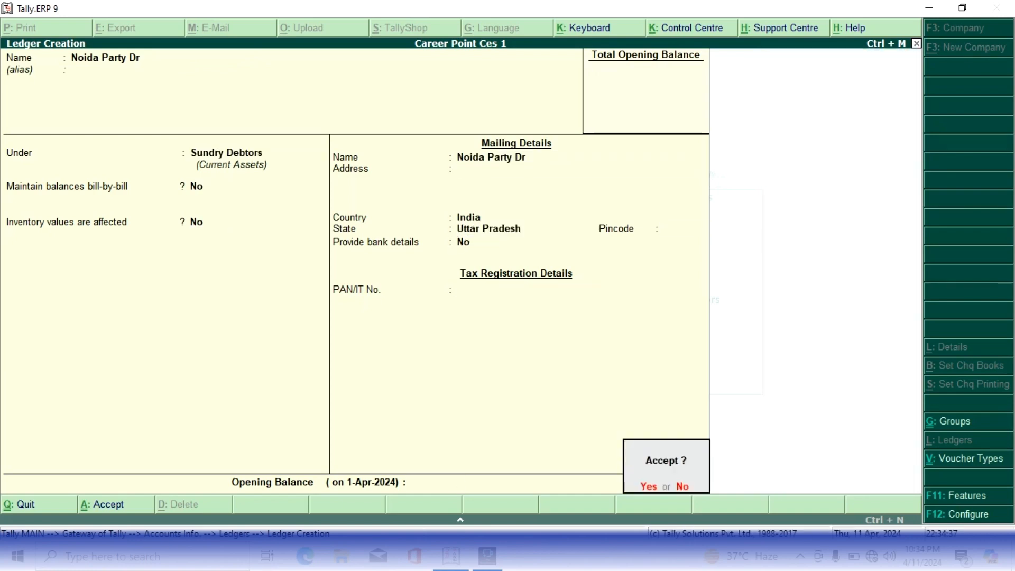
pyautogui.press('Return')
# Create a Purchase Accounts ledger under the Purchase Accounts group with inventory values affected, and save it.
pyautogui.write('PU')
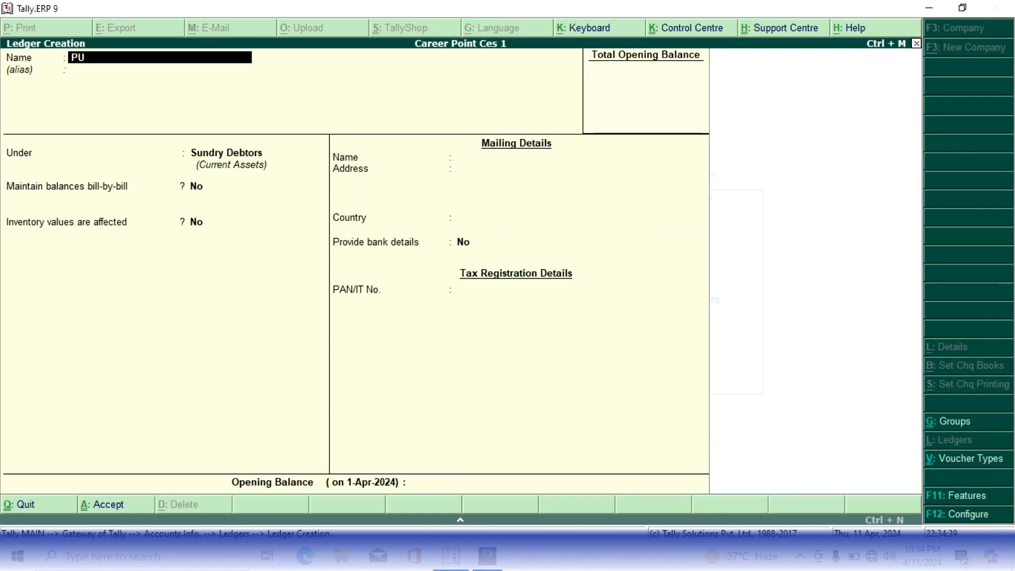
pyautogui.press('BackSpace')
pyautogui.write('urchase Accounts')
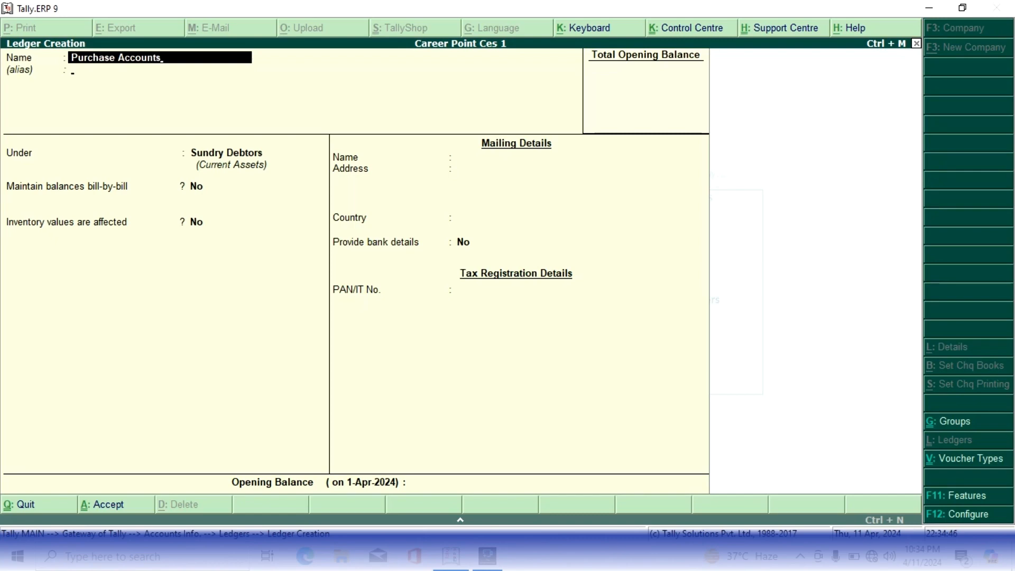
pyautogui.press('Return')
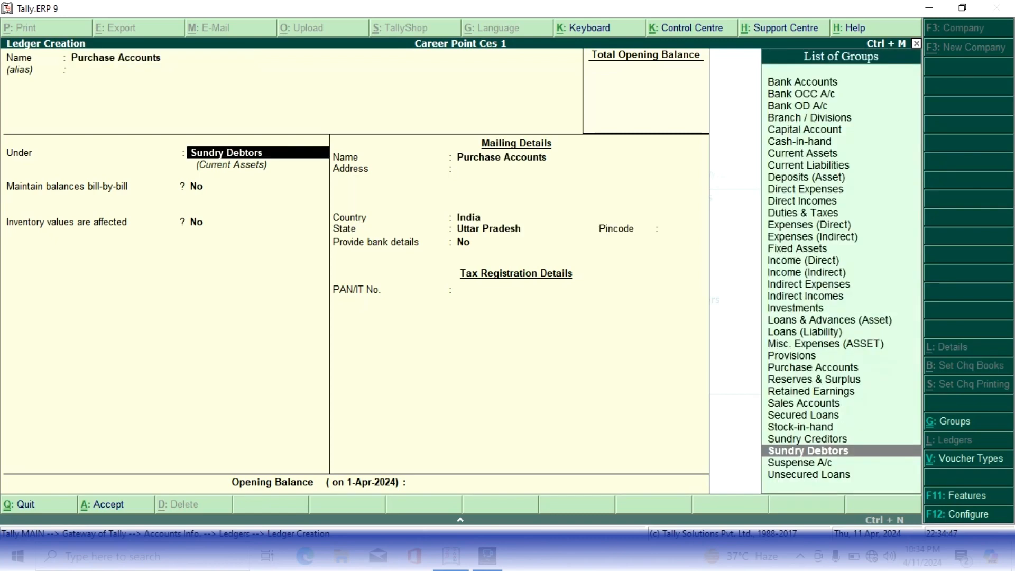
pyautogui.write('P')
pyautogui.press('Down')
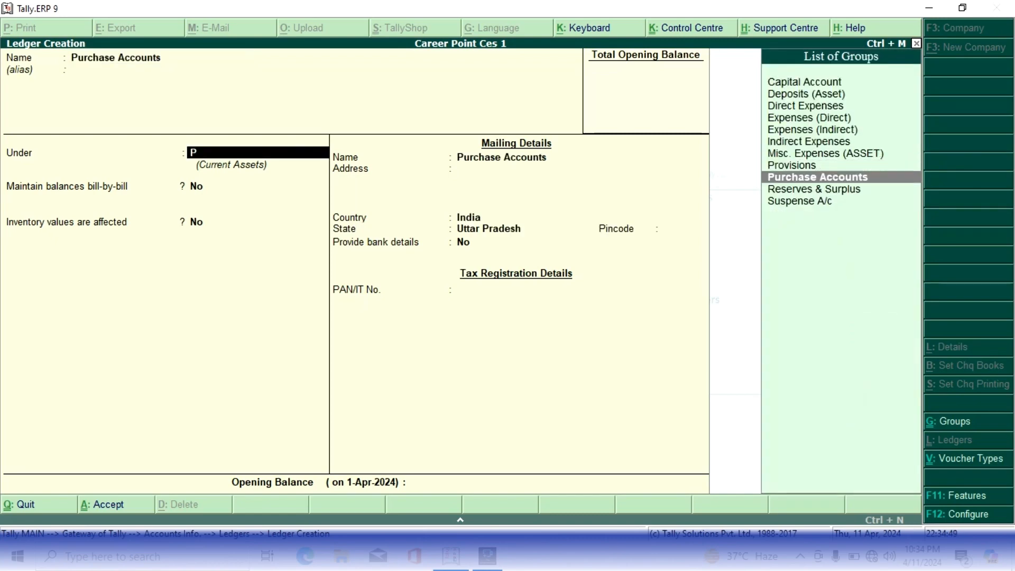
pyautogui.press('Return')
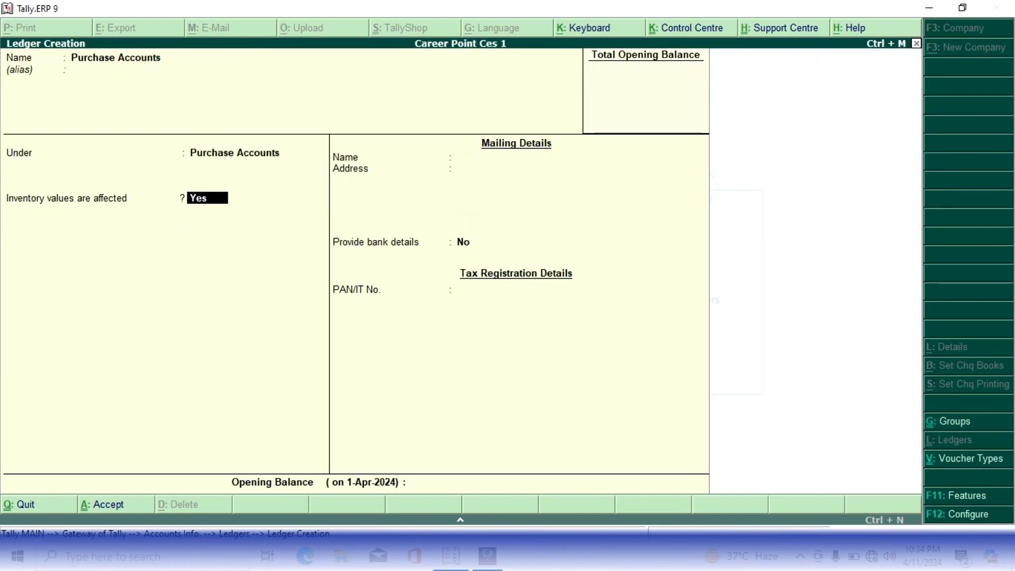
pyautogui.press('Return')
pyautogui.press('Return')
pyautogui.press('Return')
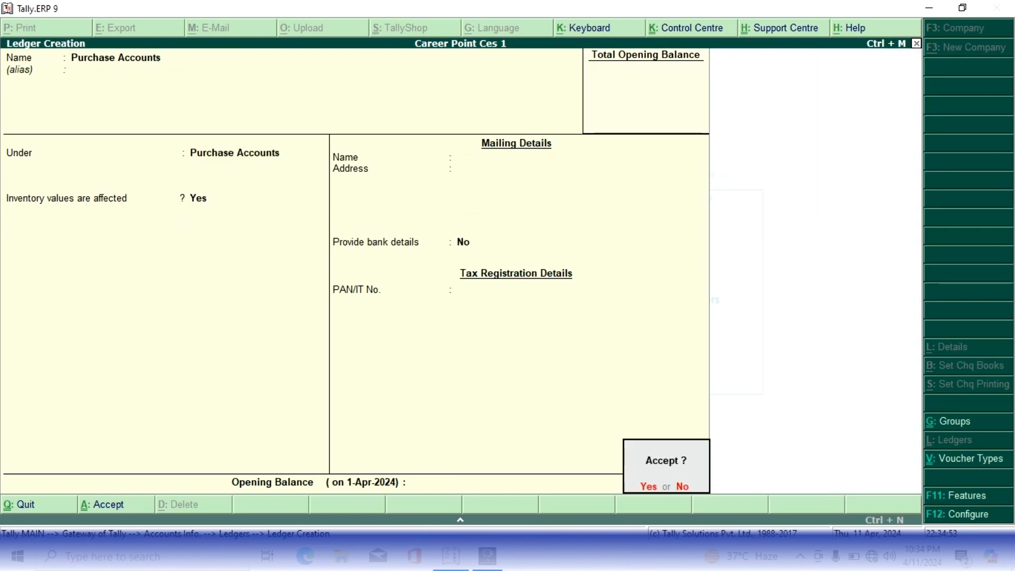
pyautogui.press('Return')
# Create a Purchase Order ledger under the Purchase Accounts group with inventory values affected, and save it.
pyautogui.write('Purc')
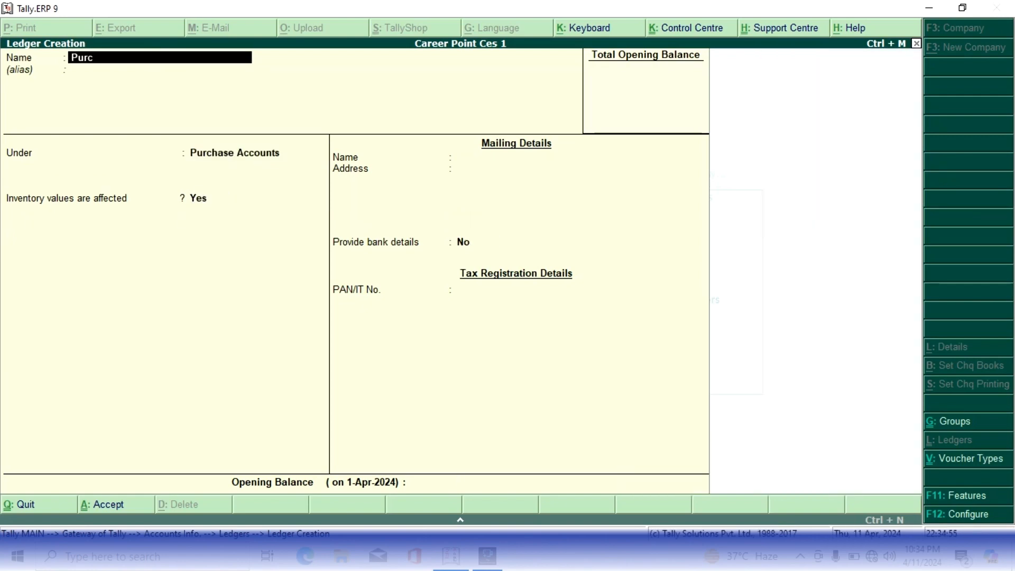
pyautogui.write('hase Order')
pyautogui.press('Return')
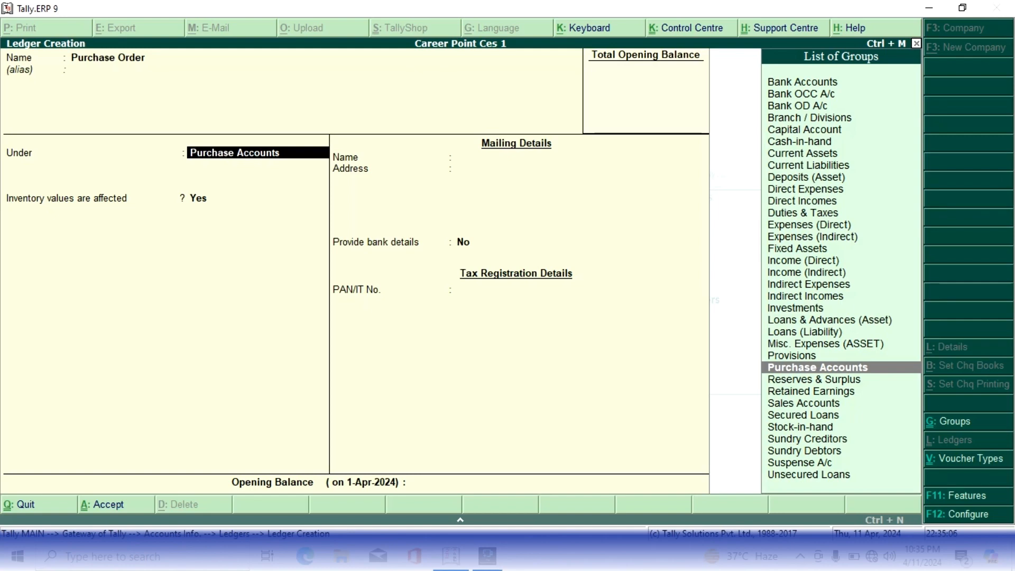
pyautogui.press('Return')
pyautogui.press('Return')
pyautogui.press('Return')
pyautogui.press('Return')
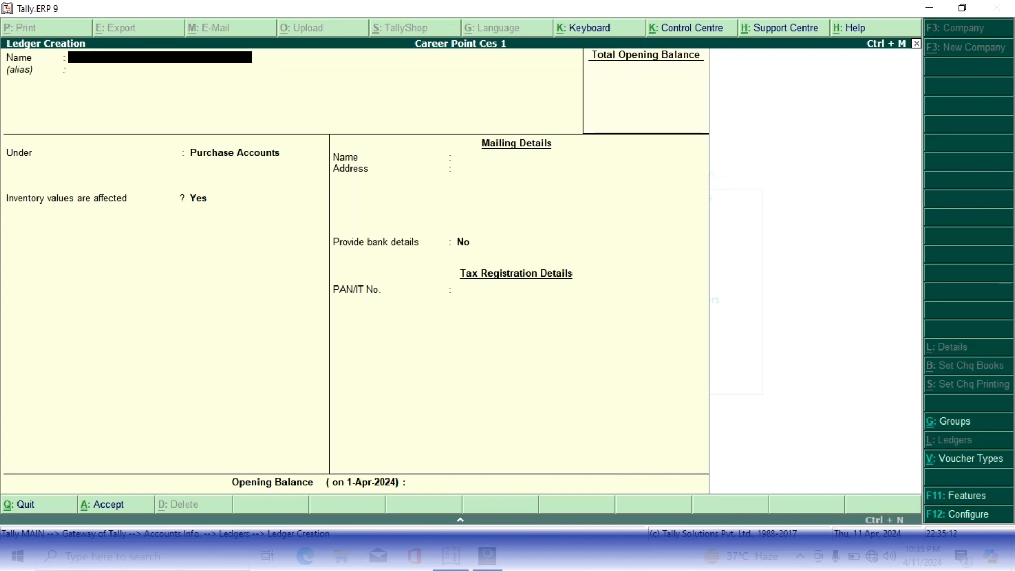
# Name the next ledger Sales Accounts and narrow the choice of parent group to names with S.
pyautogui.write('Sales Accounts')
pyautogui.press('Return')
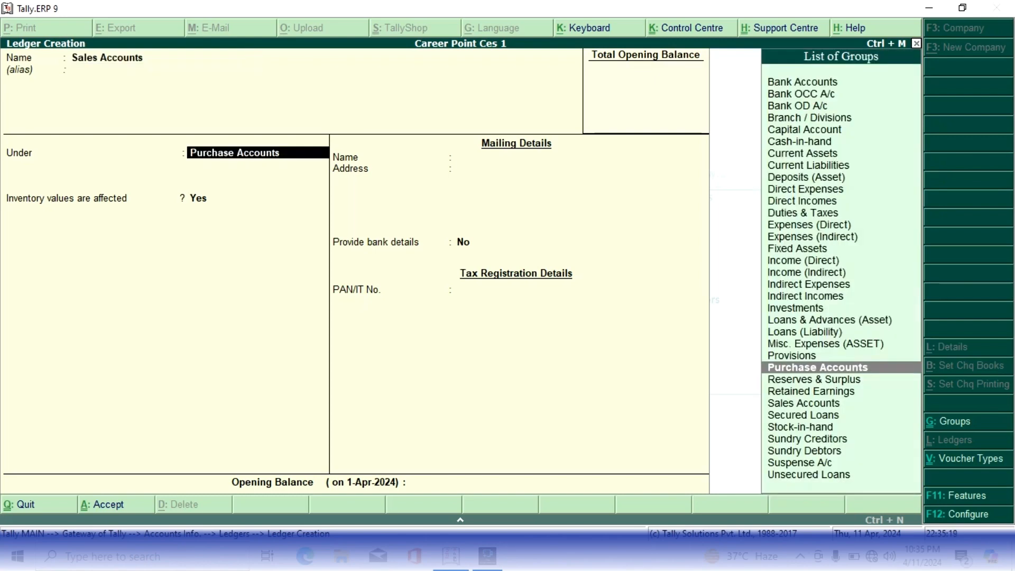
pyautogui.write('S')
pyautogui.press('Down')
pyautogui.press('Down')
pyautogui.press('Down')
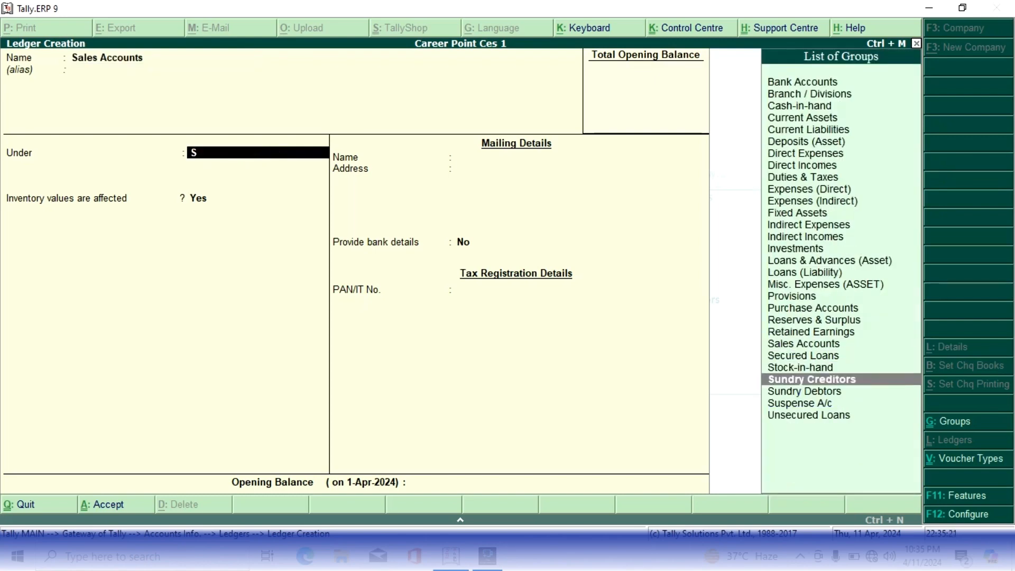
pyautogui.press('Down')
pyautogui.press('Up')
pyautogui.press('Up')
pyautogui.press('Up')
pyautogui.press('Up')
pyautogui.press('Up')
pyautogui.press('Up')
pyautogui.press('Up')
pyautogui.write('s')
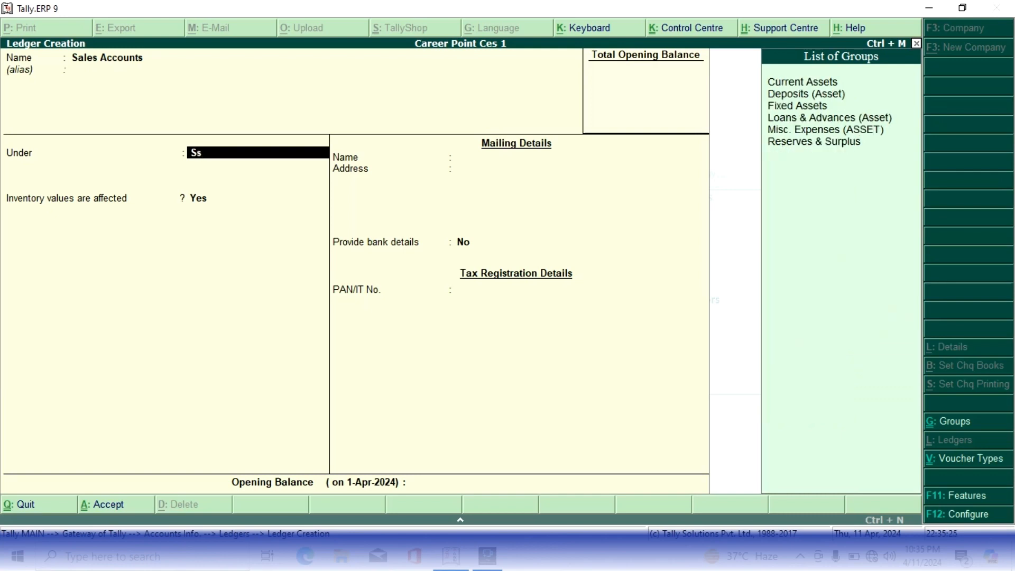
pyautogui.press('BackSpace')
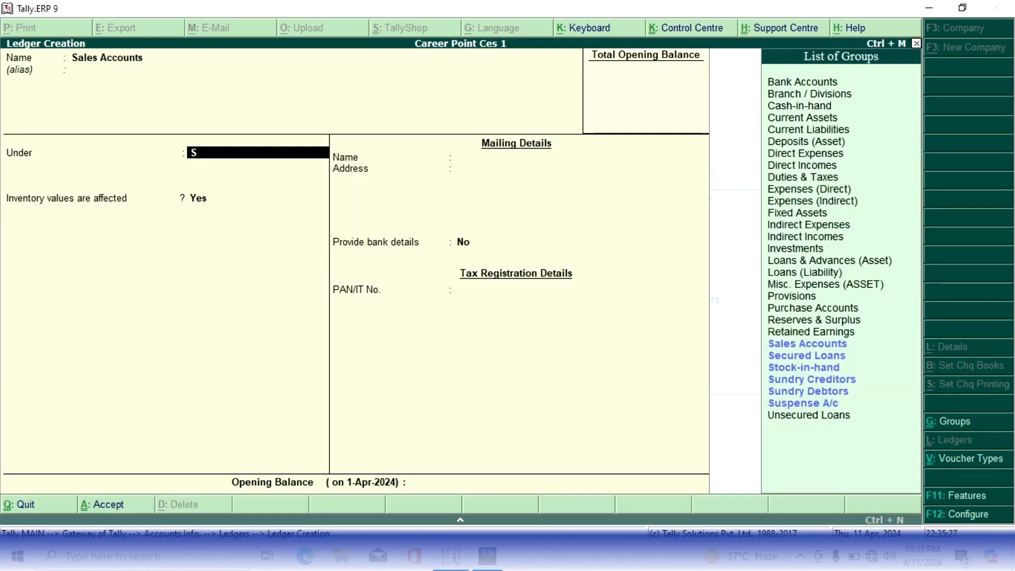
# Place the Sales Accounts ledger under the Sales Accounts group, keep inventory values affected at Yes, and save it.
pyautogui.write('a')
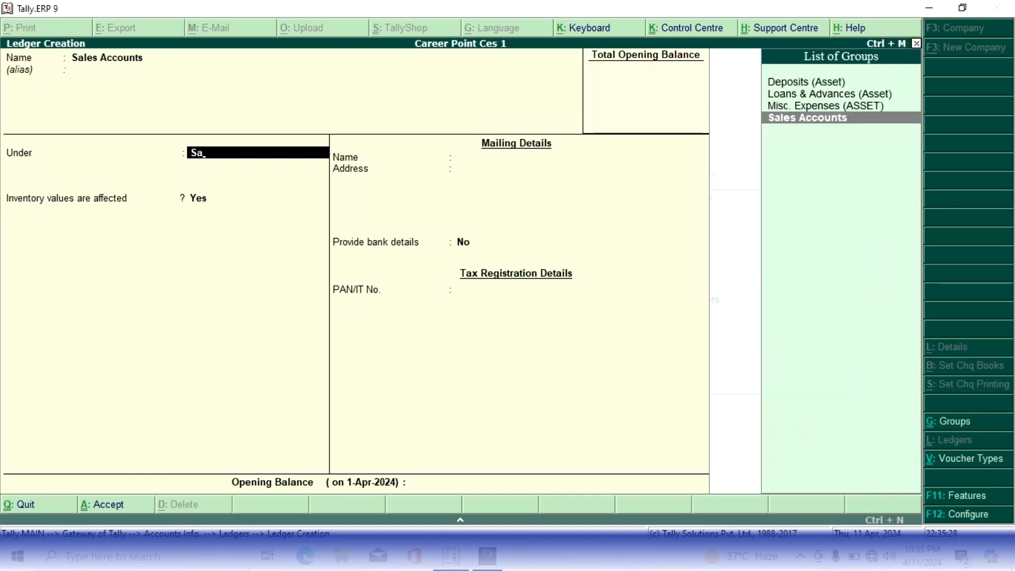
pyautogui.press('Return')
pyautogui.press('Return')
pyautogui.press('Return')
pyautogui.press('Return')
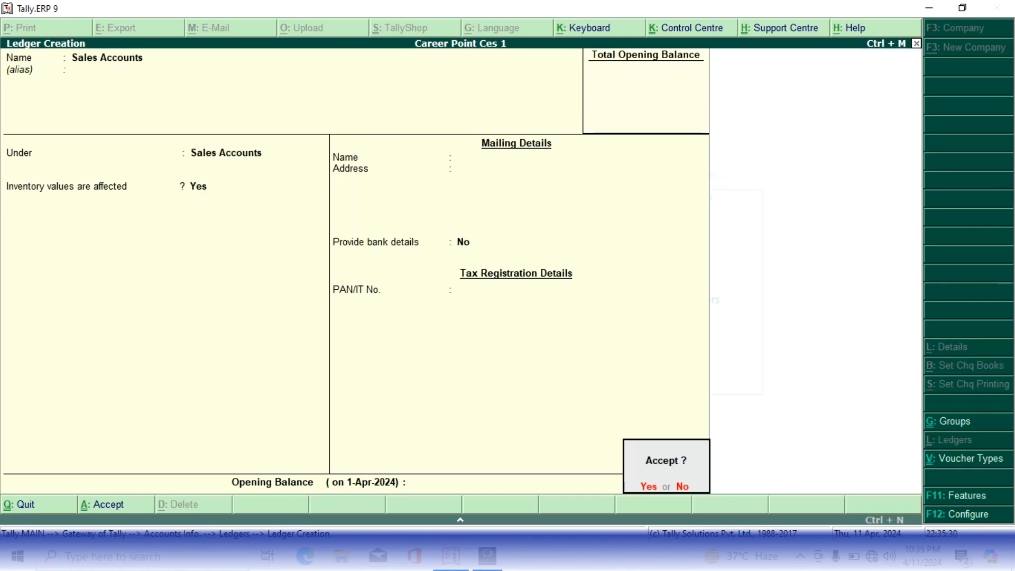
pyautogui.press('Return')
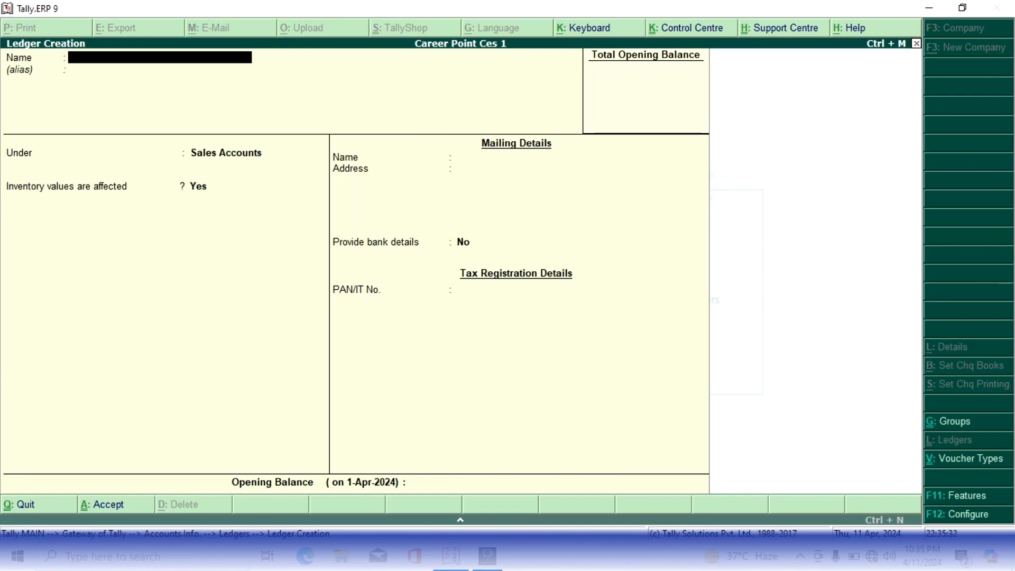
# Name the next ledger Sales Order and leave its alias empty.
pyautogui.write('sa')
pyautogui.press('BackSpace')
pyautogui.press('BackSpace')
pyautogui.press('BackSpace')
pyautogui.write('Sales Order')
pyautogui.press('Return')
pyautogui.press('Return')
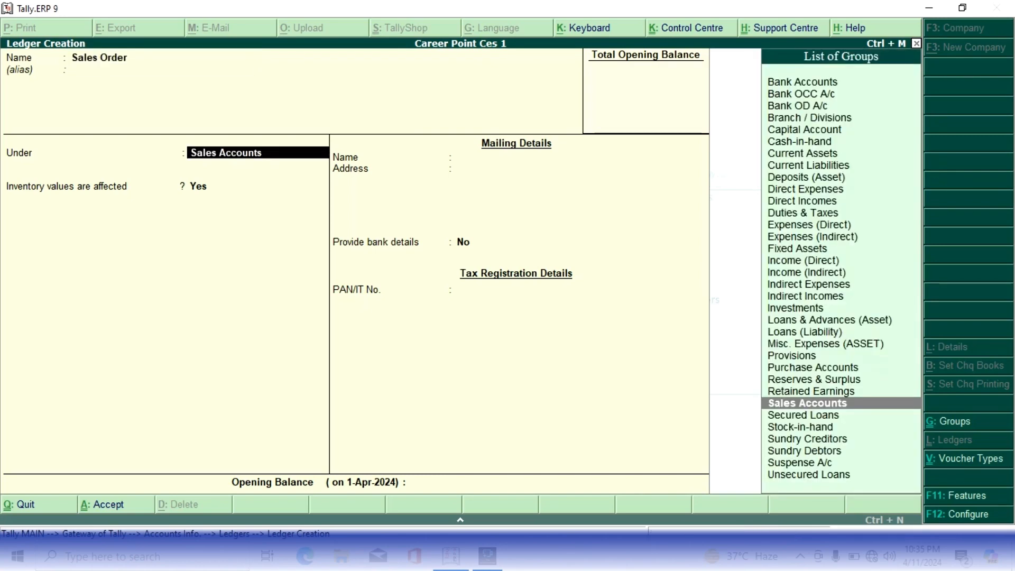
# Save the Sales Order ledger under Sales Accounts with inventory values affected, and leave ledger creation for the Gateway of Tally.
pyautogui.press('Return')
pyautogui.press('Return')
pyautogui.press('Return')
pyautogui.press('Return')
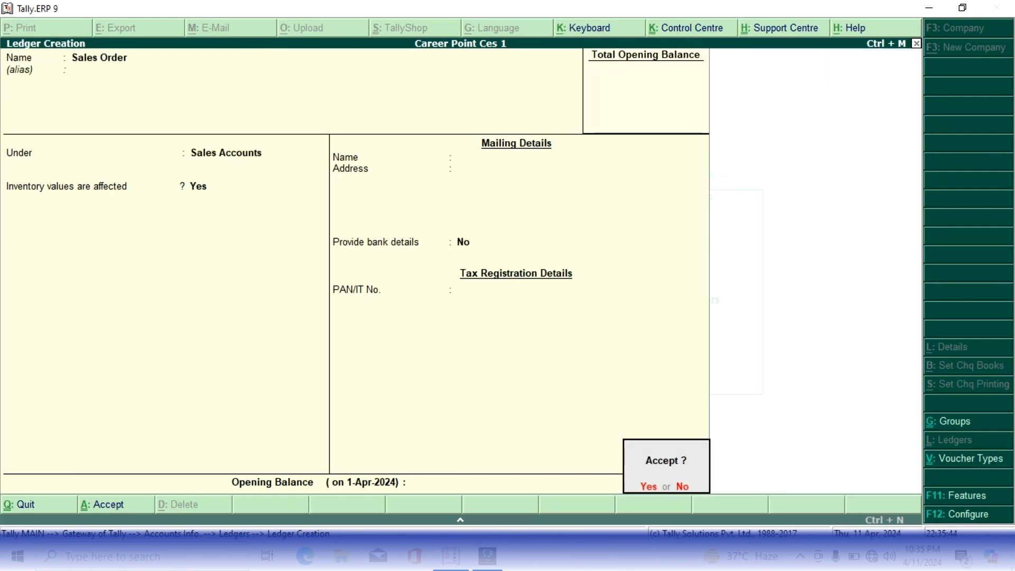
pyautogui.press('Return')
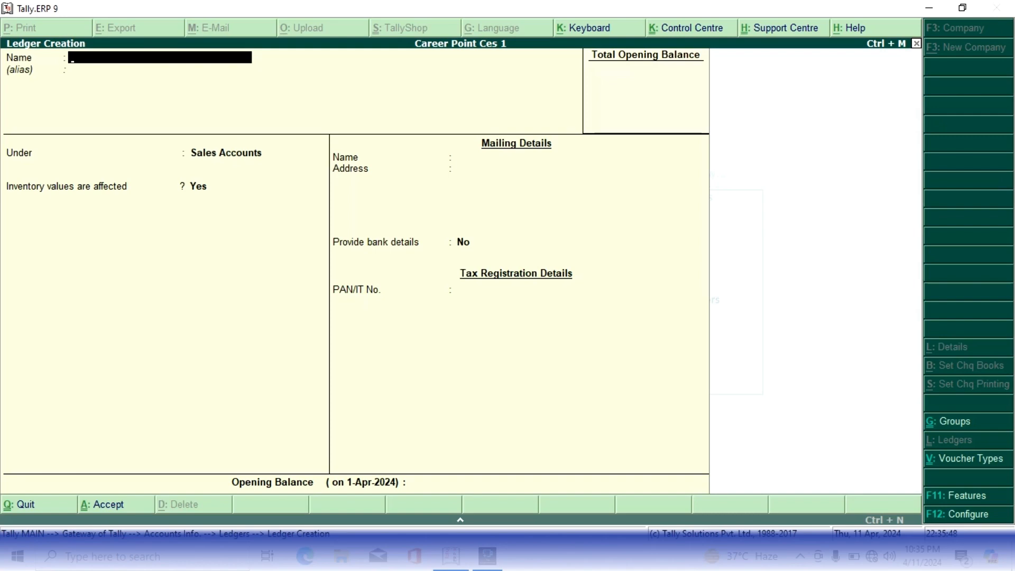
pyautogui.press('Escape')
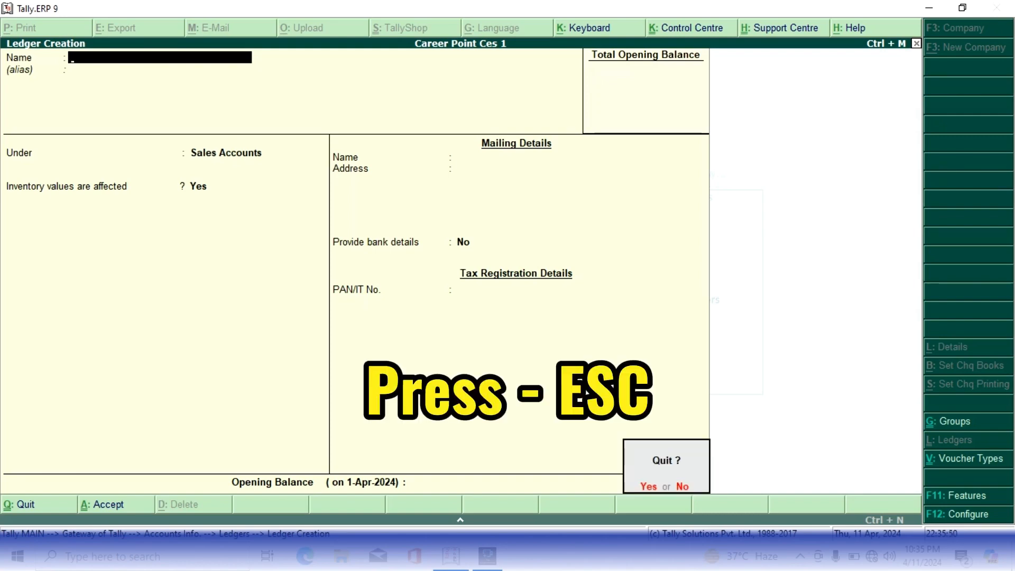
pyautogui.press('Return')
pyautogui.press('Escape')
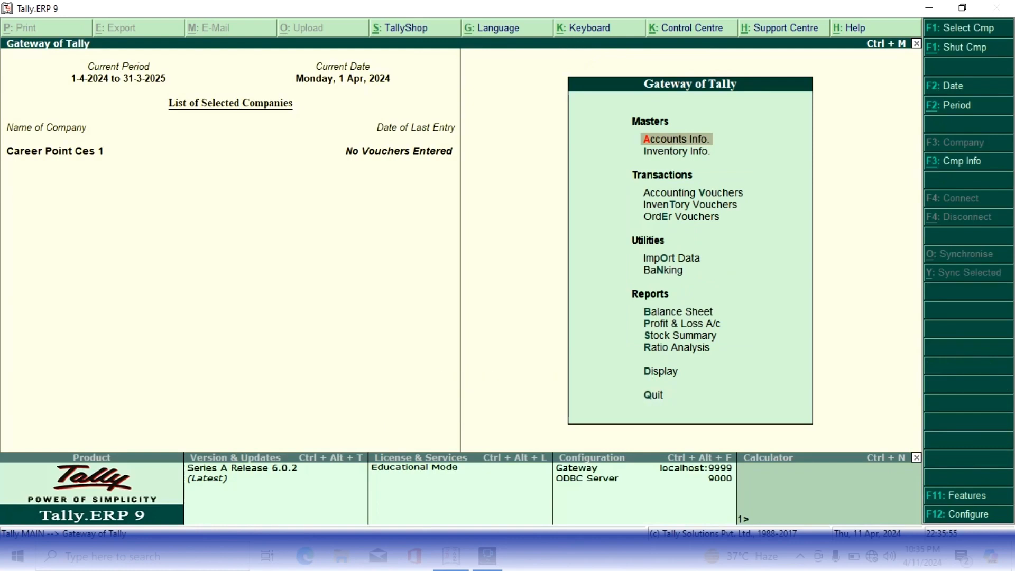
# Create a single stock group named Electronics under Primary, without adding item quantities, and save it.
pyautogui.press('Down')
pyautogui.press('Return')
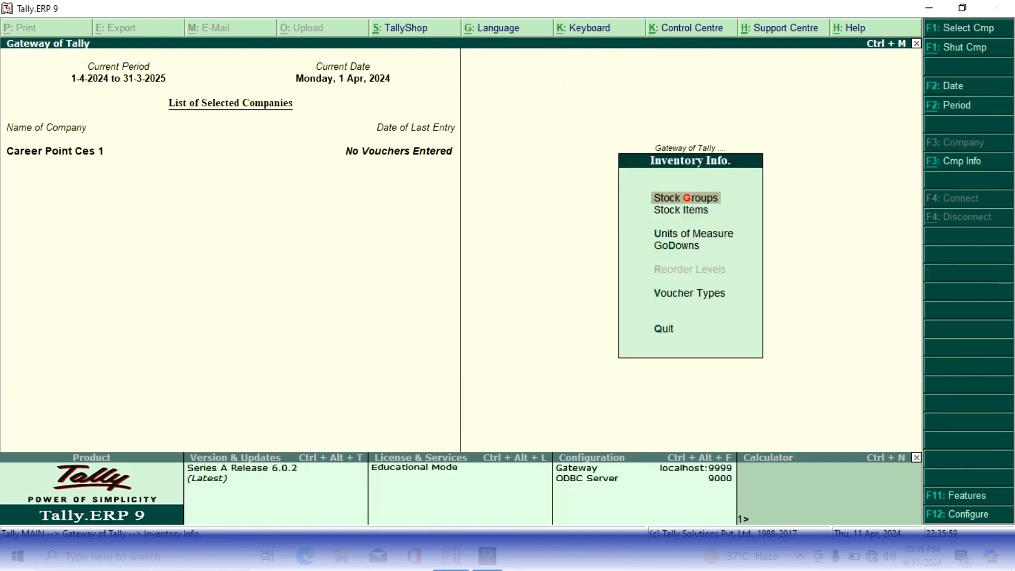
pyautogui.press('Return')
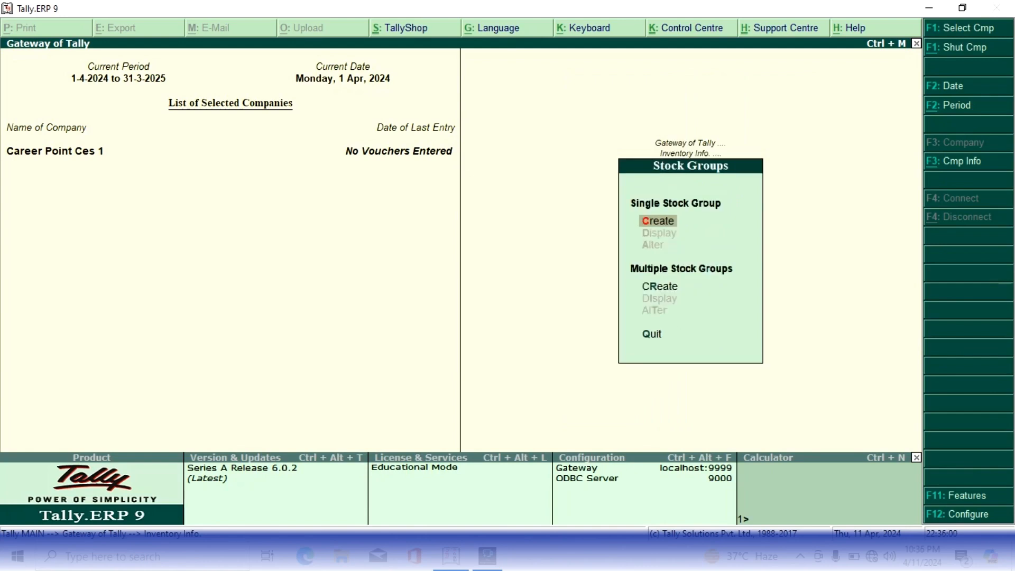
pyautogui.press('Return')
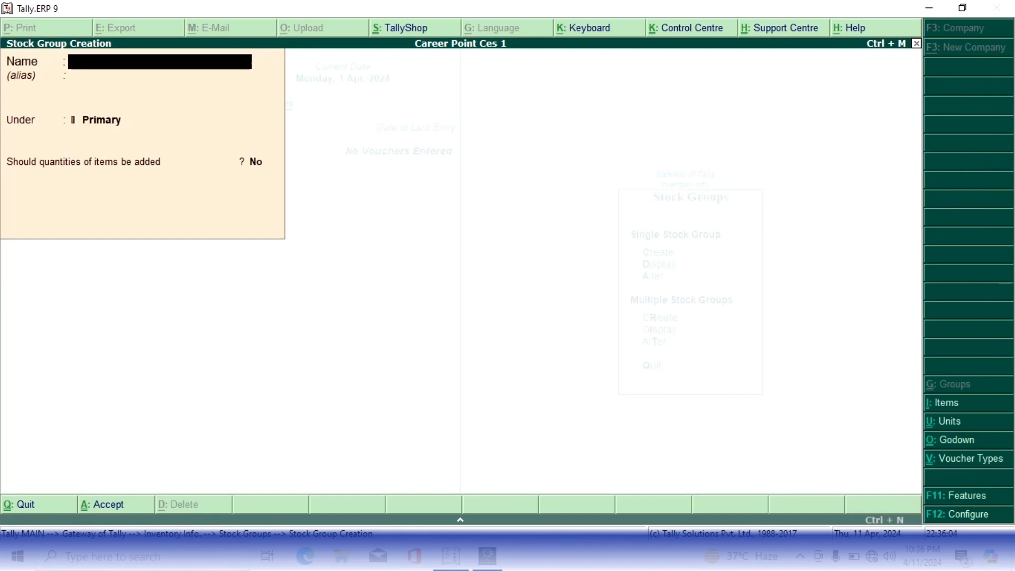
pyautogui.write('Electro')
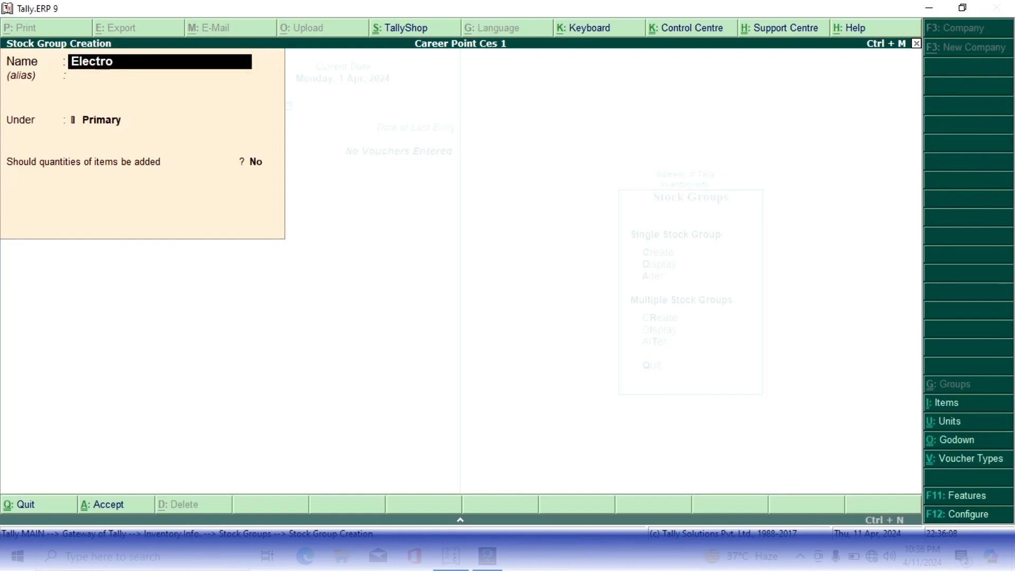
pyautogui.write('nics')
pyautogui.press('Return')
pyautogui.press('Return')
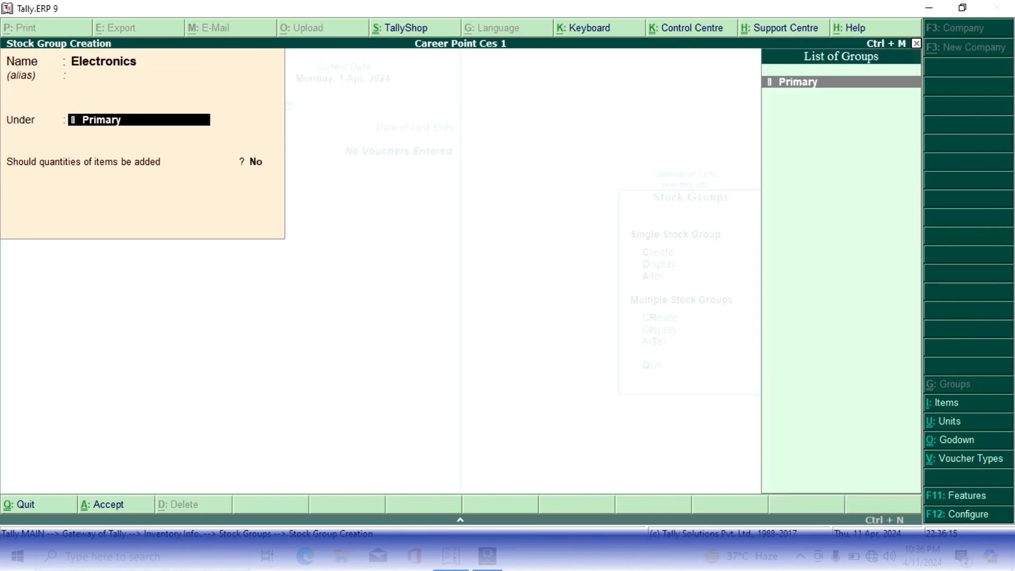
pyautogui.press('Return')
pyautogui.press('Return')
pyautogui.press('Return')
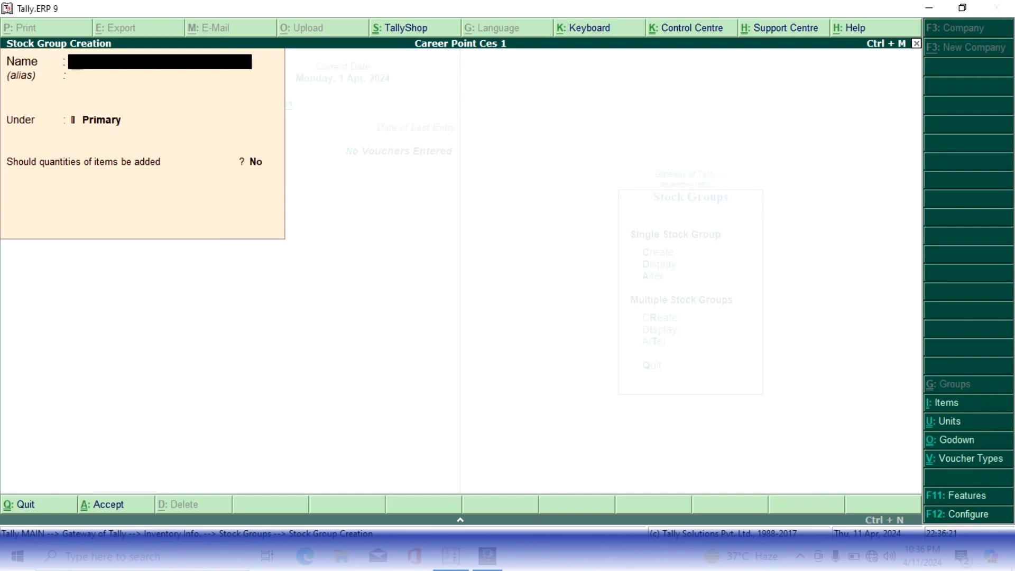
# Create a second stock group named Stationary under Primary with the default settings, and return to the inventory masters.
pyautogui.write('Sata')
pyautogui.press('BackSpace')
pyautogui.write('ionary')
pyautogui.press('Return')
pyautogui.press('Return')
pyautogui.press('Return')
pyautogui.press('Return')
pyautogui.press('Return')
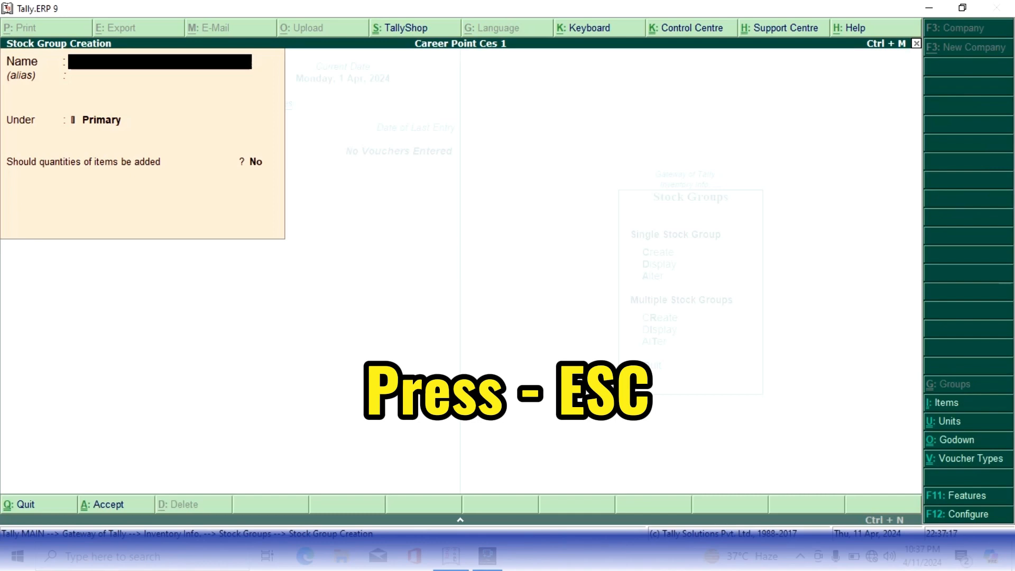
pyautogui.press('Escape')
pyautogui.press('Return')
pyautogui.press('Escape')
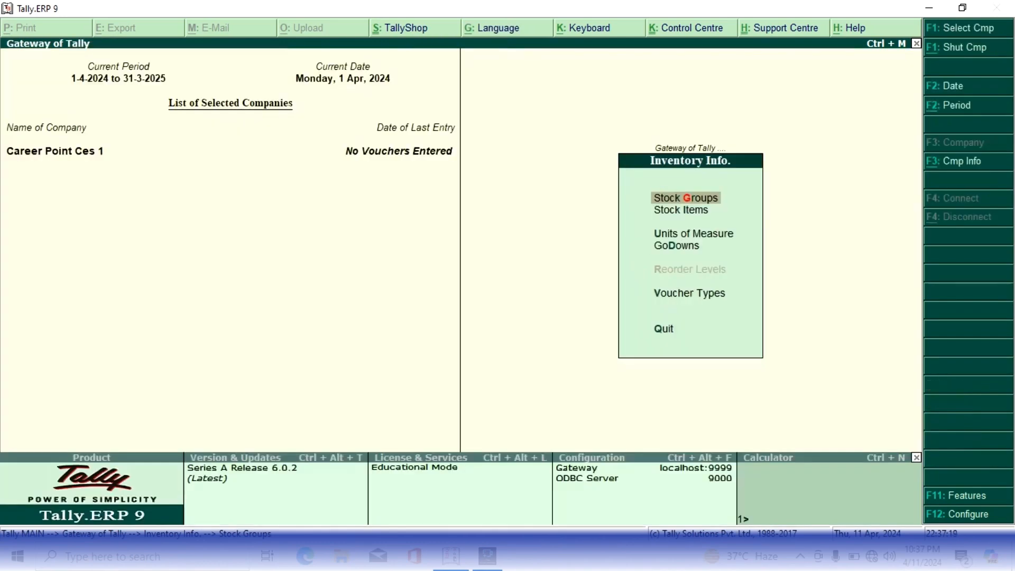
# Create a simple unit of measure with the symbol pcs, no formal name and 0 decimal places, and save it.
pyautogui.press('Down')
pyautogui.press('Down')
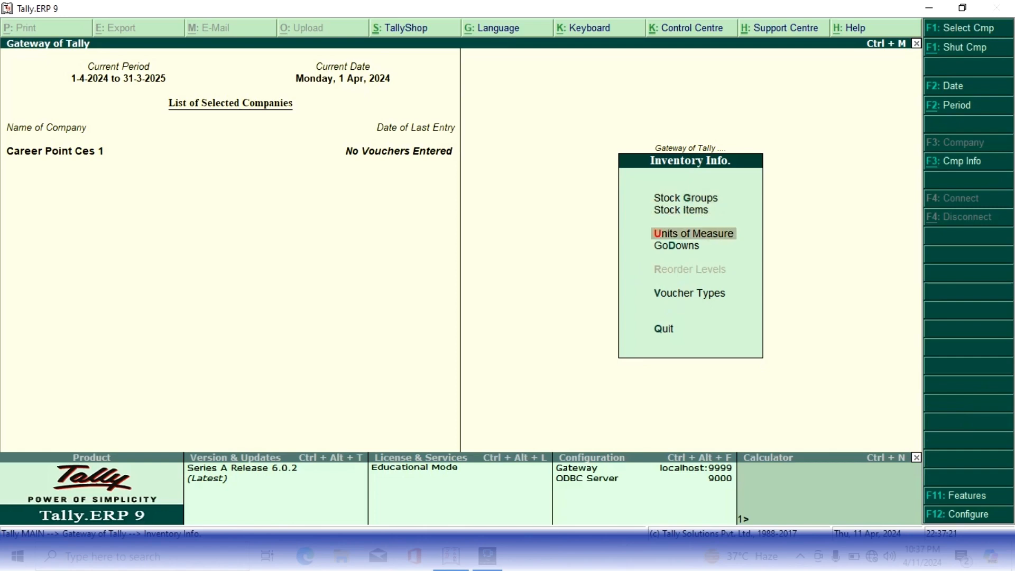
pyautogui.press('Return')
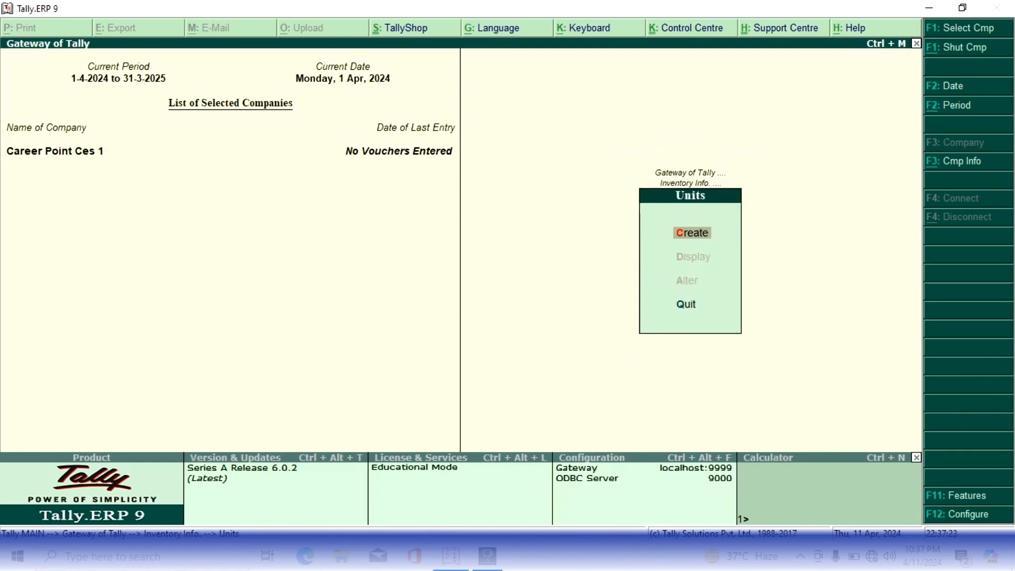
pyautogui.press('Return')
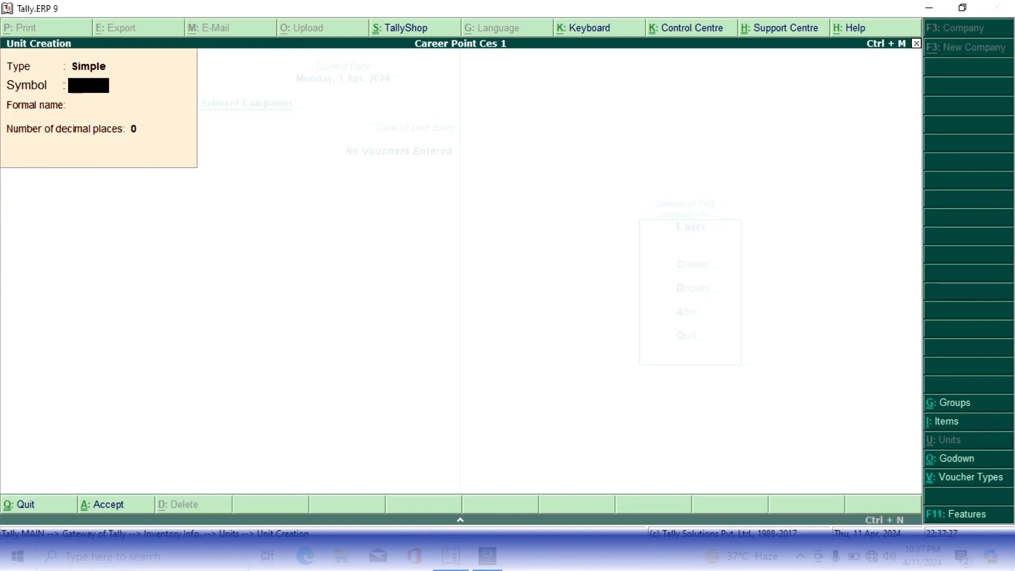
pyautogui.write('pcs')
pyautogui.press('Return')
pyautogui.press('Return')
pyautogui.press('Return')
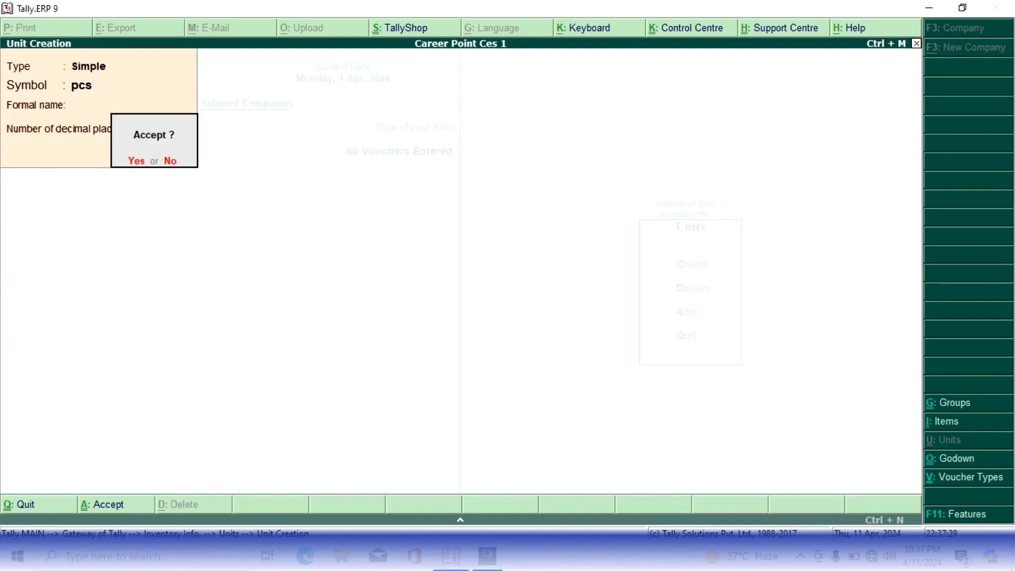
pyautogui.press('Return')
# Create a simple unit with symbol kg, formal name Kilogram and 0 decimal places, save it and return to the inventory masters.
pyautogui.write('k')
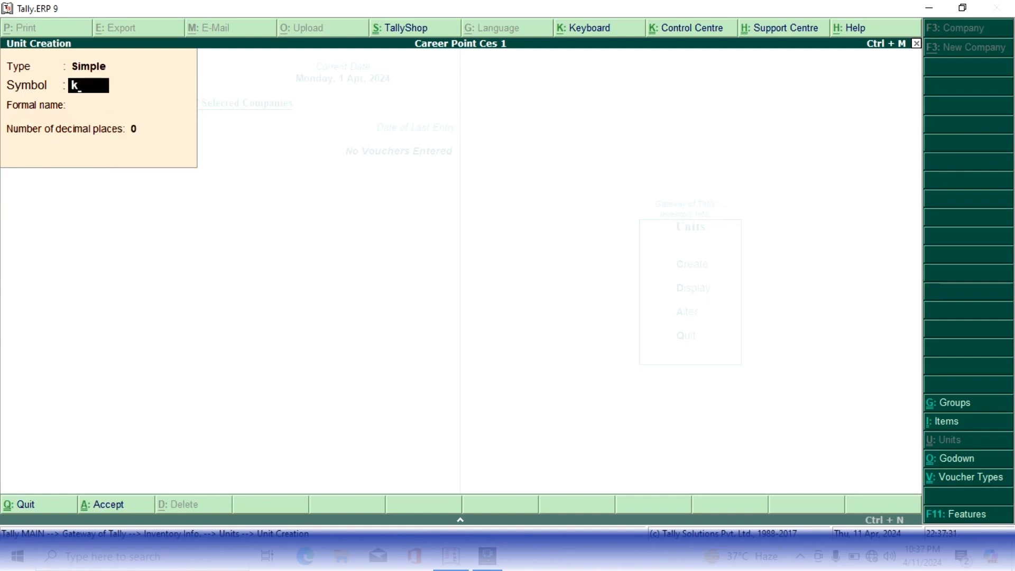
pyautogui.write('g')
pyautogui.press('Return')
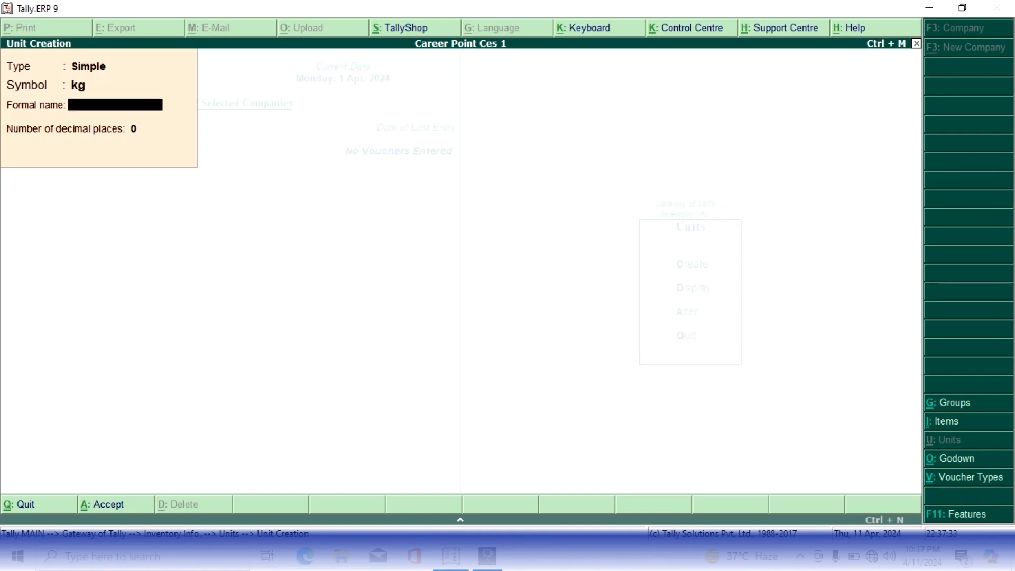
pyautogui.write('Kilogram')
pyautogui.press('Return')
pyautogui.press('Return')
pyautogui.press('Return')
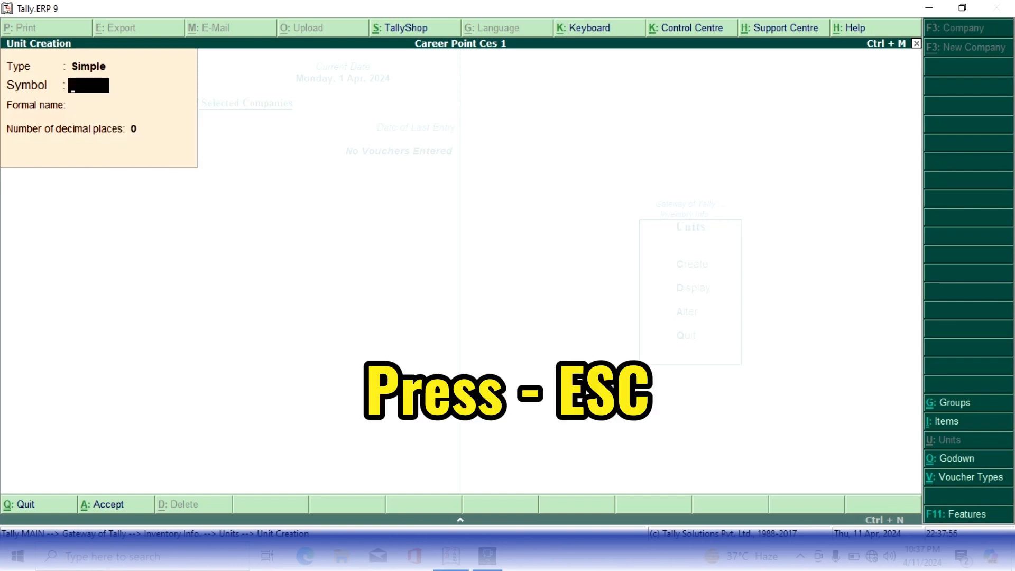
pyautogui.press('Escape')
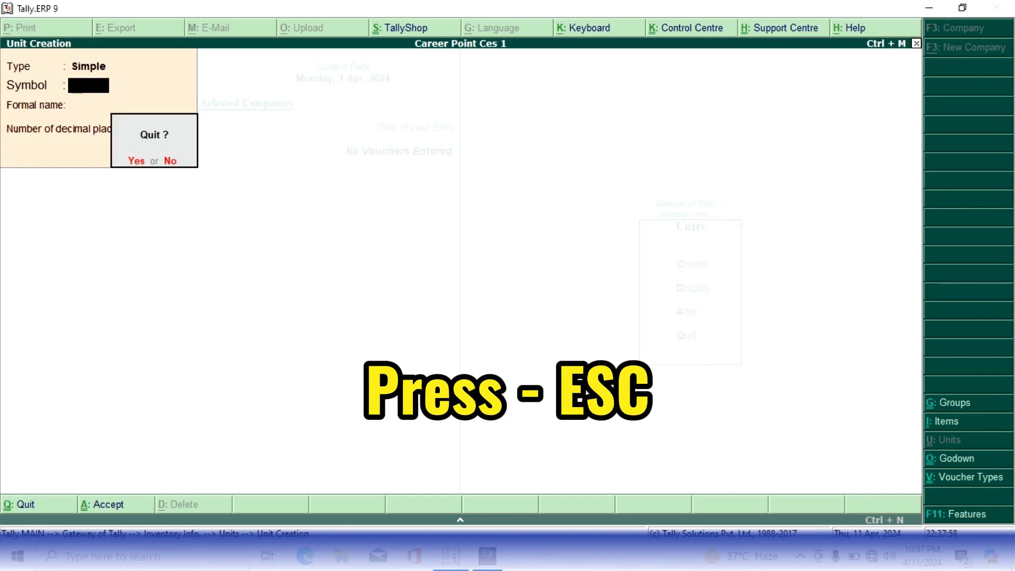
pyautogui.press('Escape')
pyautogui.press('Escape')
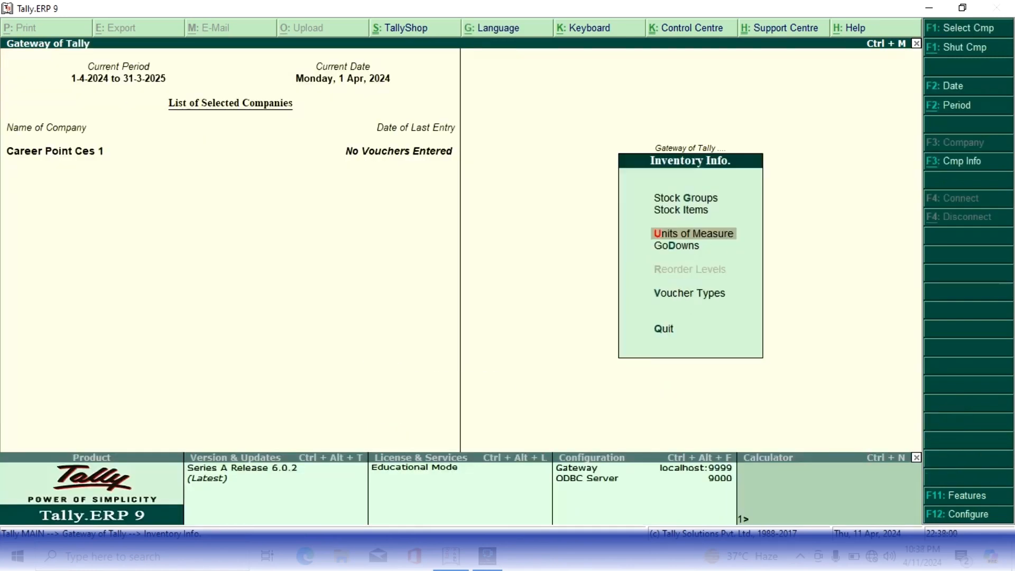
# Start a new single stock item named Bulb without an alias and place it under the Electronics group.
pyautogui.click(682, 210)
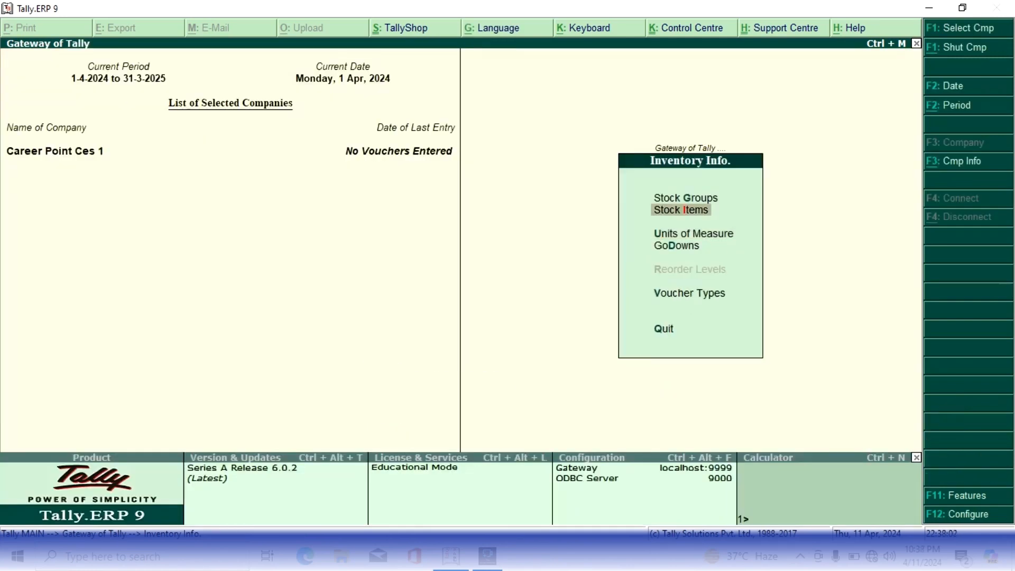
pyautogui.press('Return')
pyautogui.press('Return')
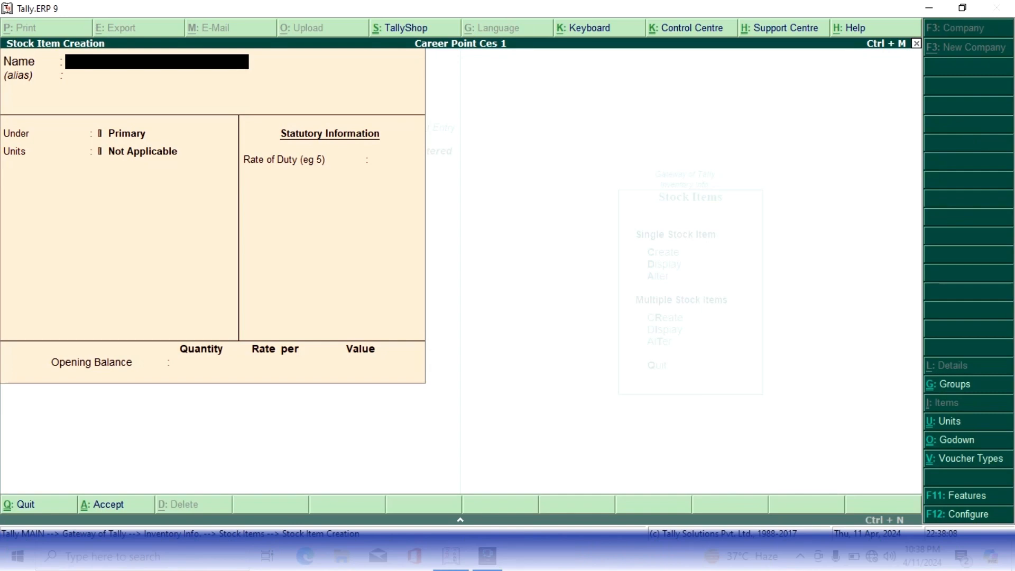
pyautogui.write('Bulb')
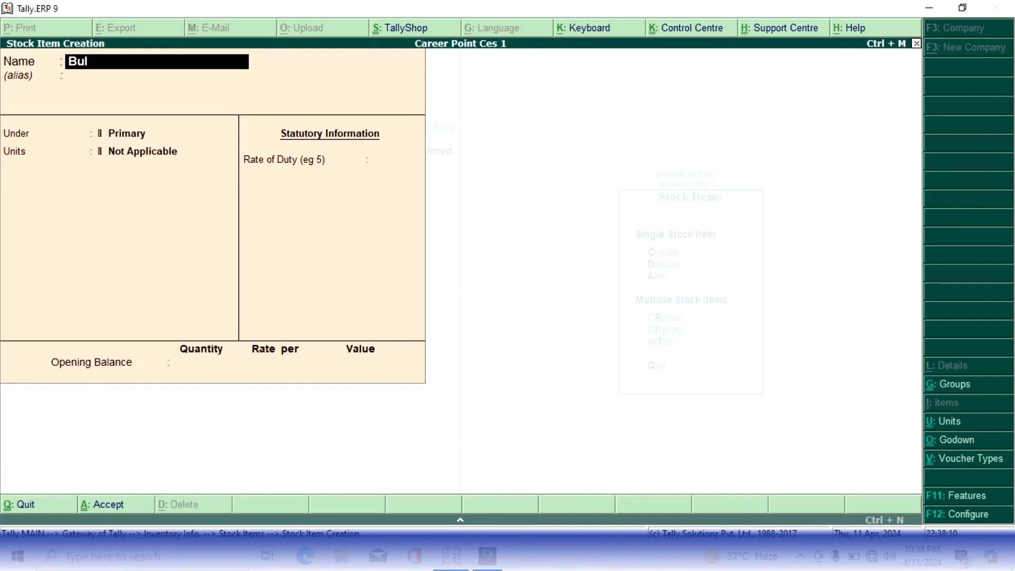
pyautogui.press('Return')
pyautogui.press('Return')
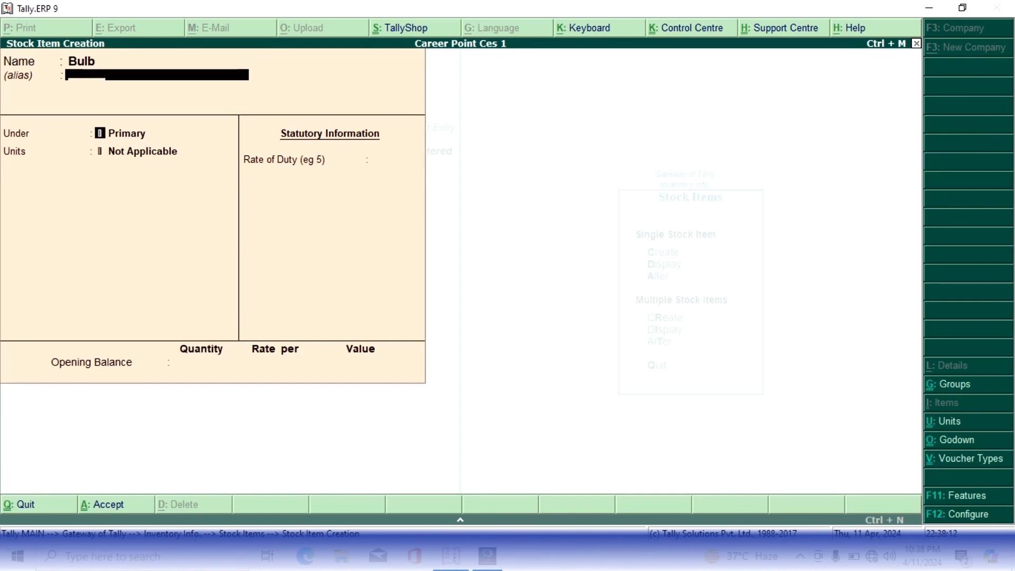
pyautogui.press('Down')
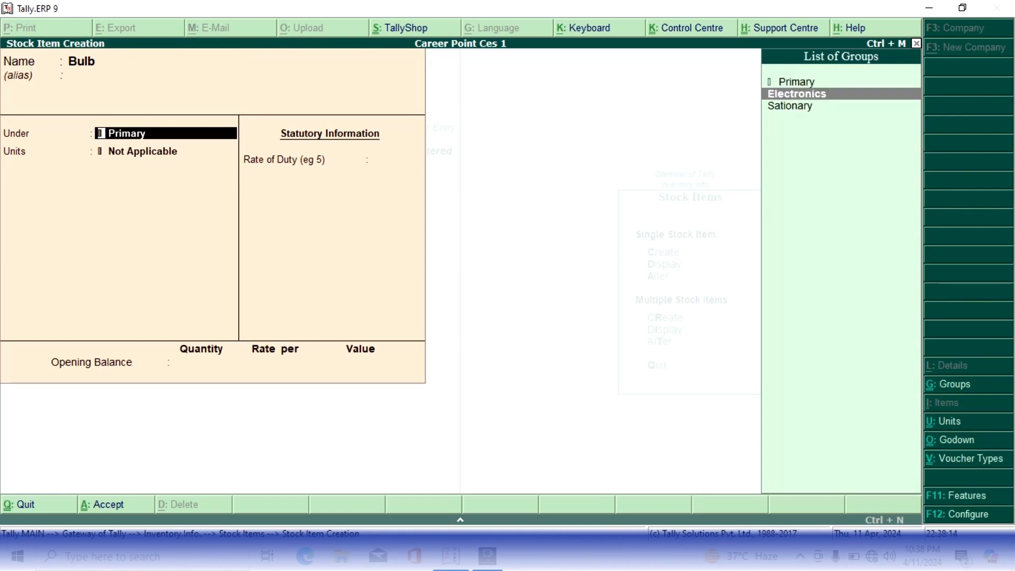
pyautogui.press('Return')
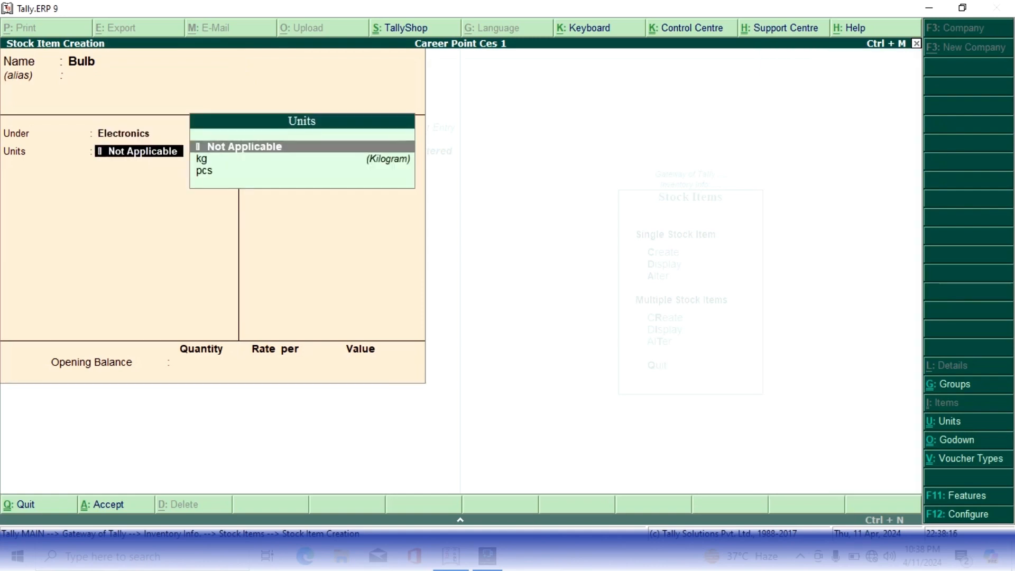
# Assign the unit pcs to the Bulb item, save it without an opening balance and return to the Gateway of Tally.
pyautogui.press('Down')
pyautogui.press('Down')
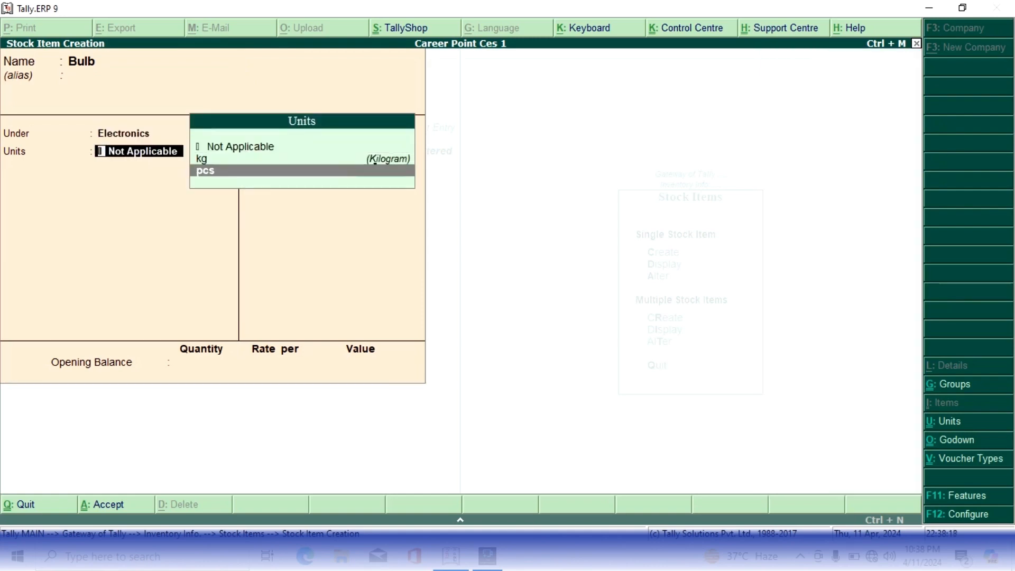
pyautogui.press('Return')
pyautogui.press('Return')
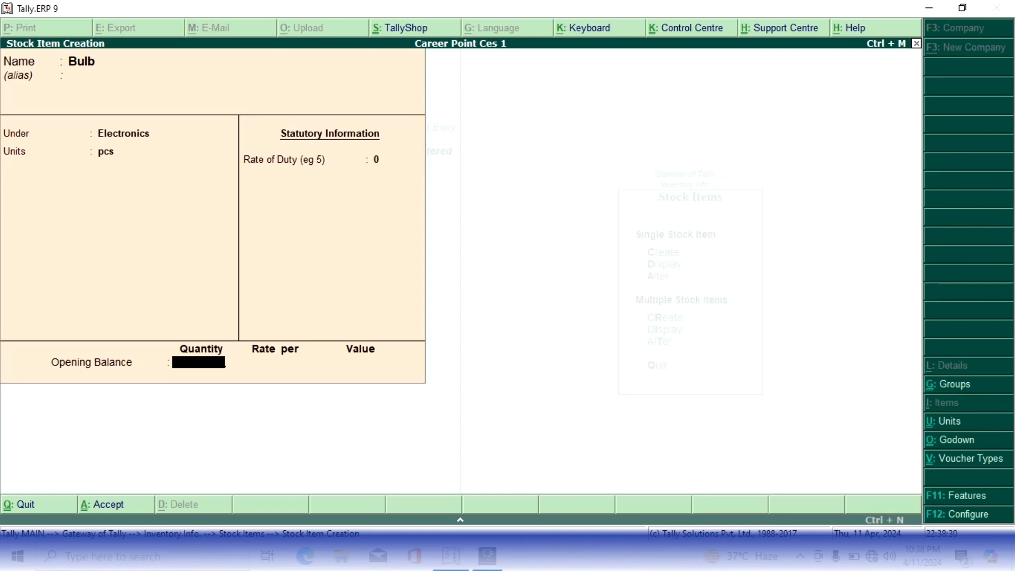
pyautogui.press('Return')
pyautogui.press('Return')
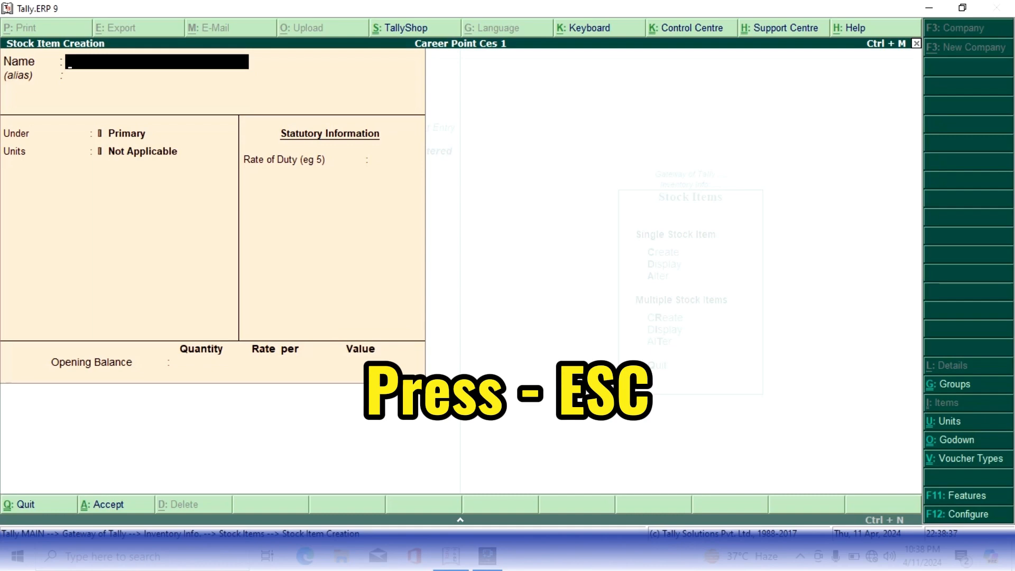
pyautogui.press('Escape')
pyautogui.press('Escape')
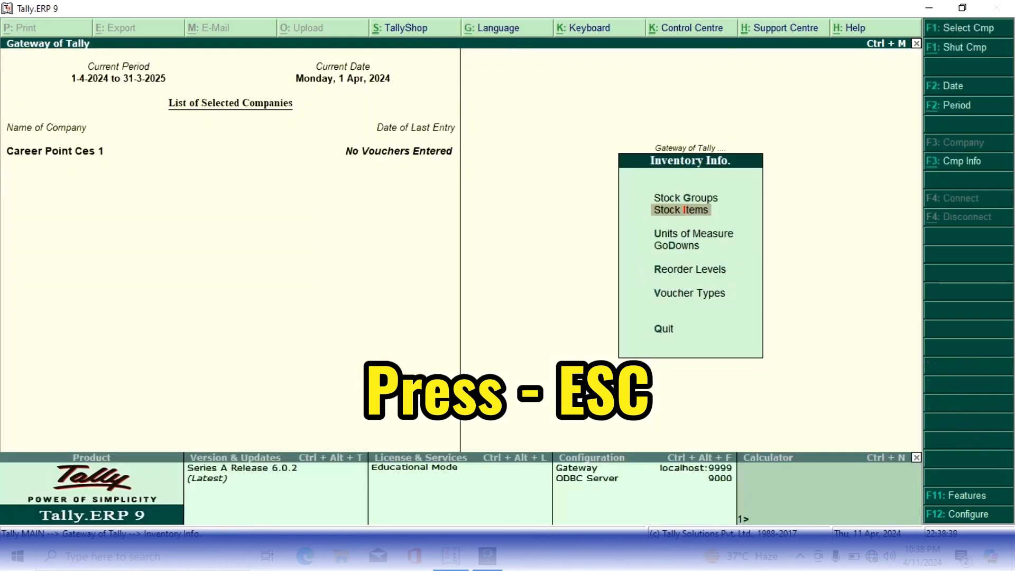
pyautogui.press('Escape')
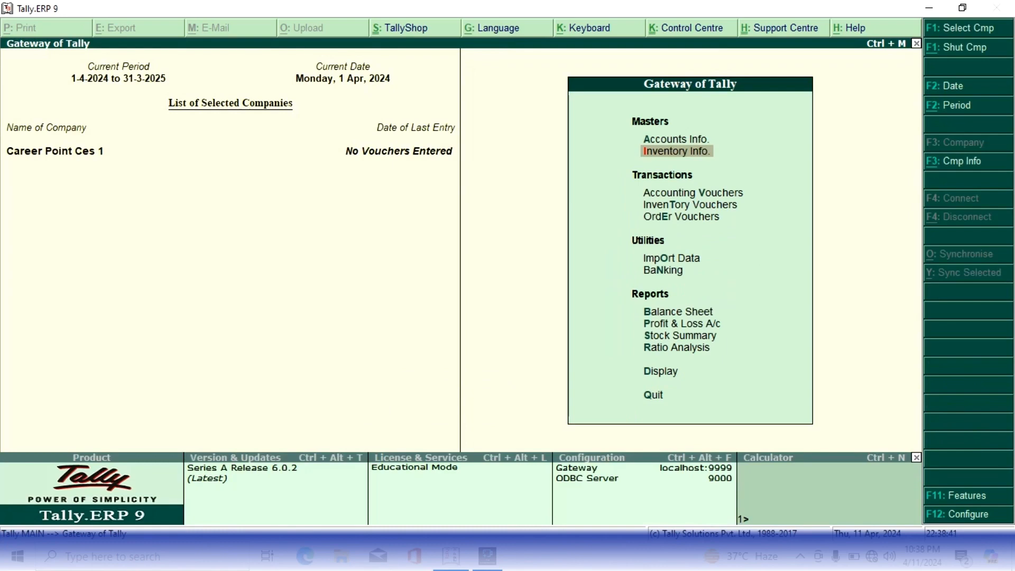
# Open voucher entry and switch to a new Purchase Order voucher.
pyautogui.press('Down')
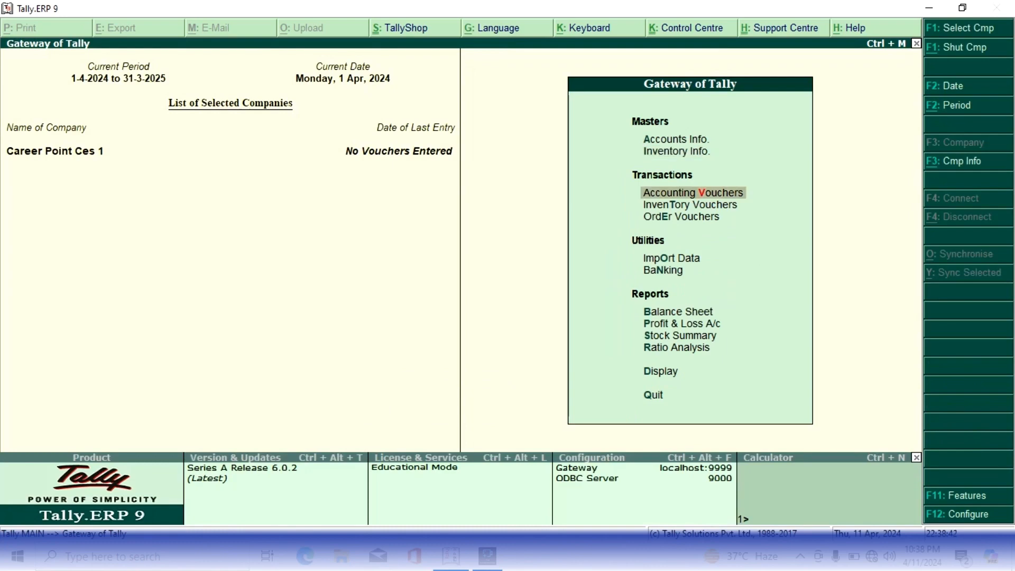
pyautogui.press('Return')
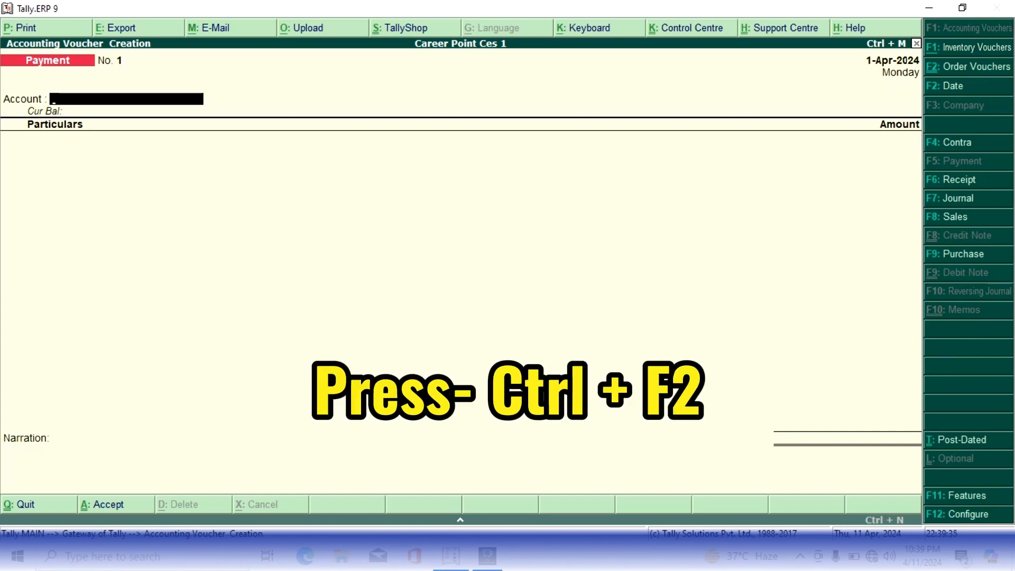
pyautogui.hotkey('ctrl', 'F2')
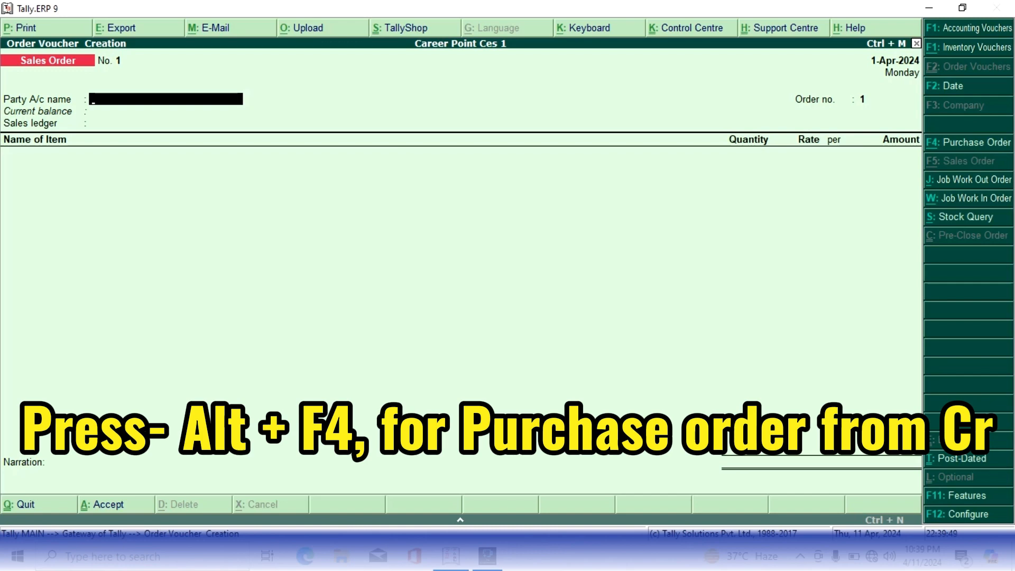
pyautogui.hotkey('alt', 'F4')
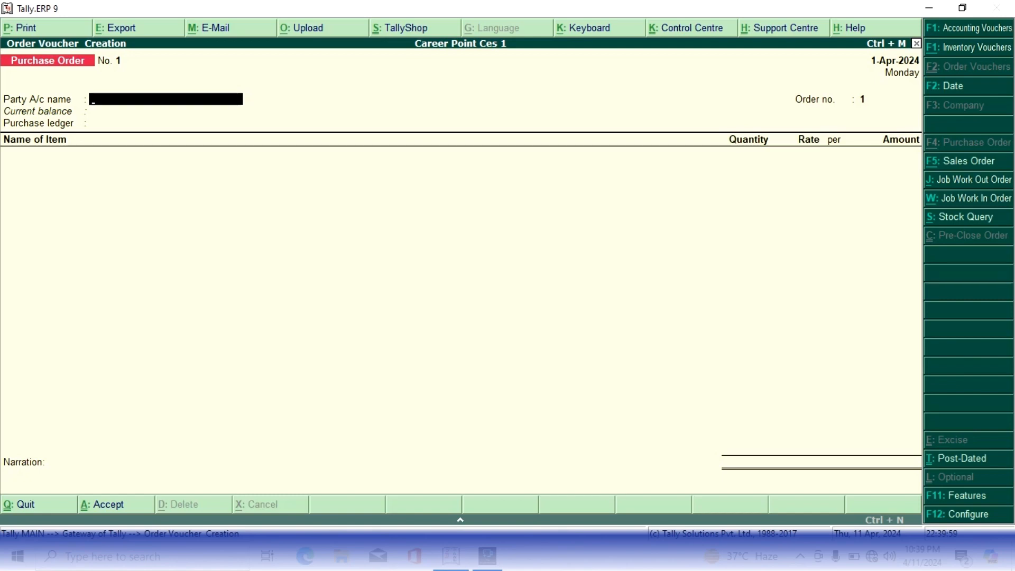
# Select Delhi Party Cr as the purchase order's party and accept the default supplier, order and receipt details.
pyautogui.write('D')
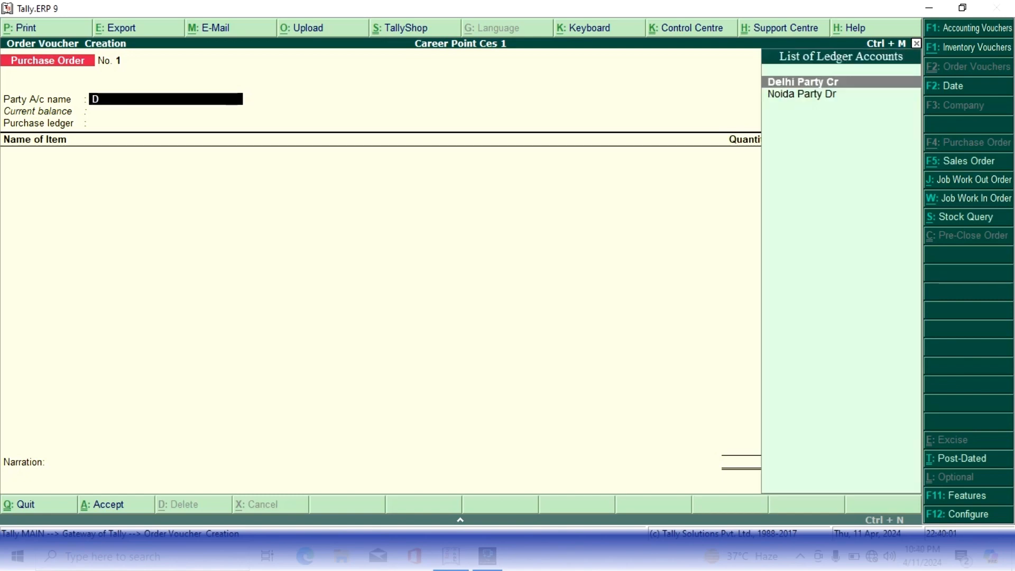
pyautogui.press('Return')
pyautogui.press('Return')
pyautogui.press('Return')
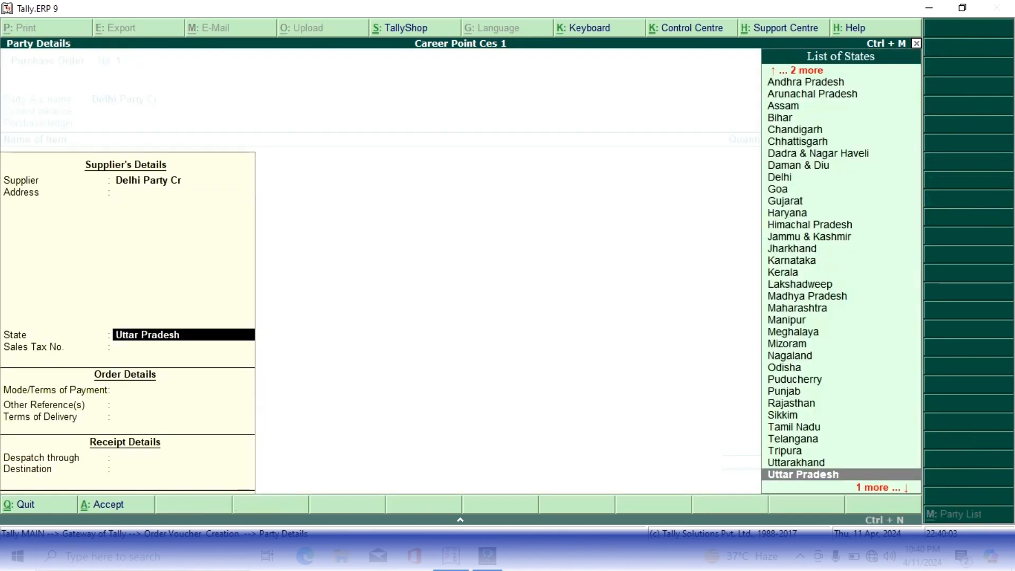
pyautogui.press('Return')
pyautogui.press('Return')
pyautogui.press('Return')
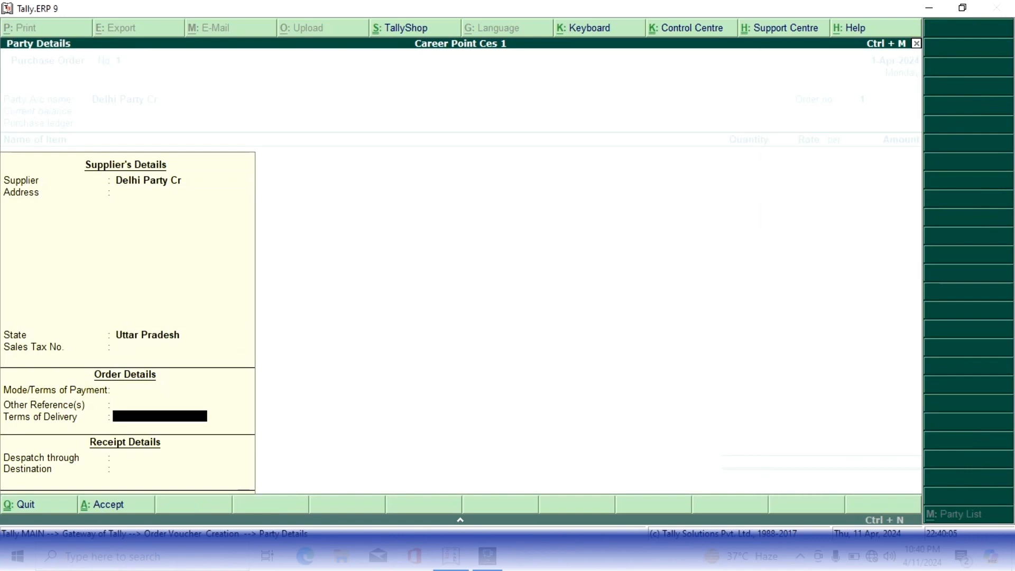
pyautogui.press('Return')
pyautogui.press('Return')
pyautogui.press('Return')
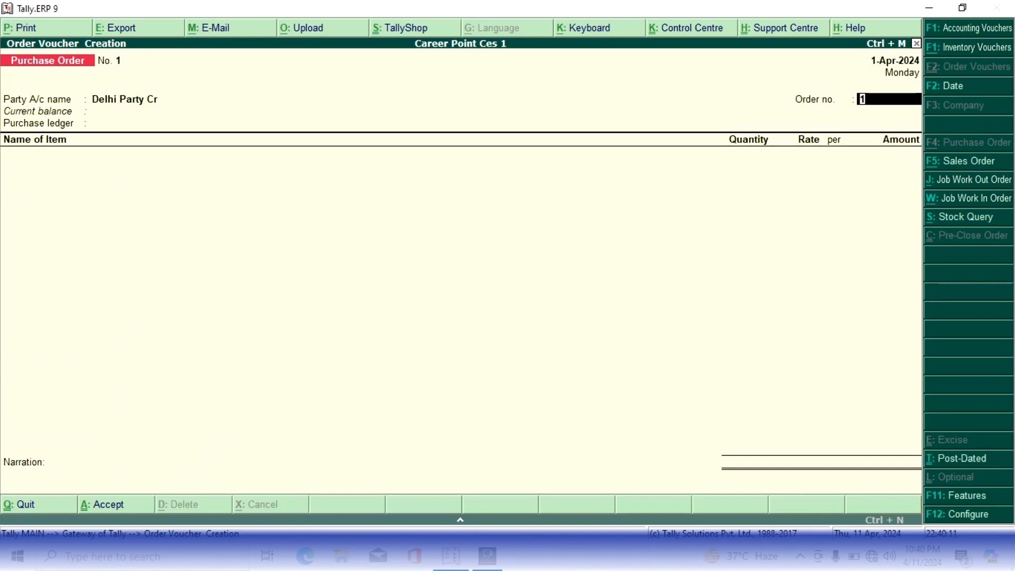
# Enter the order number and select Purchase Order as the purchase ledger.
pyautogui.write('12345')
pyautogui.press('Return')
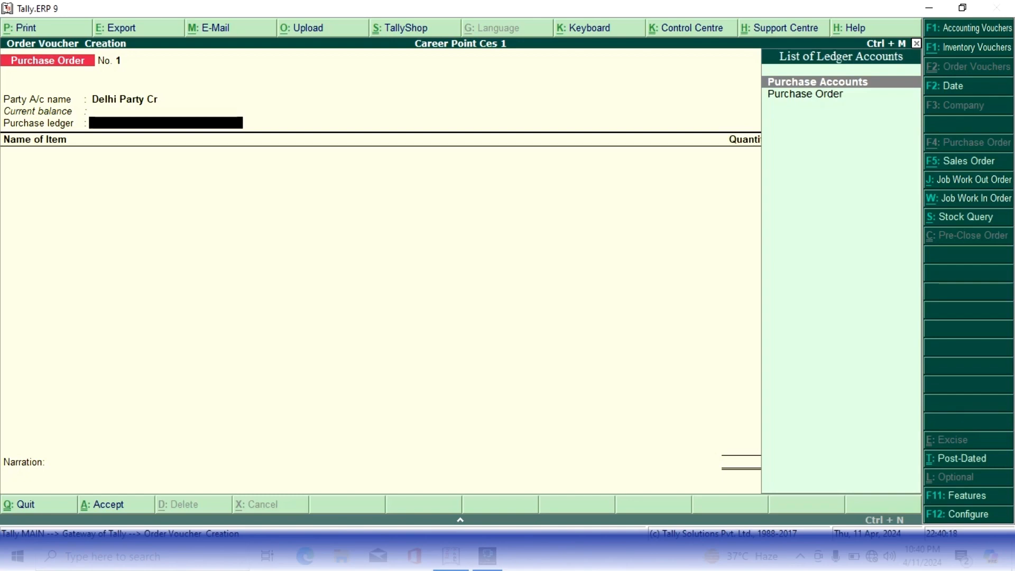
pyautogui.press('Down')
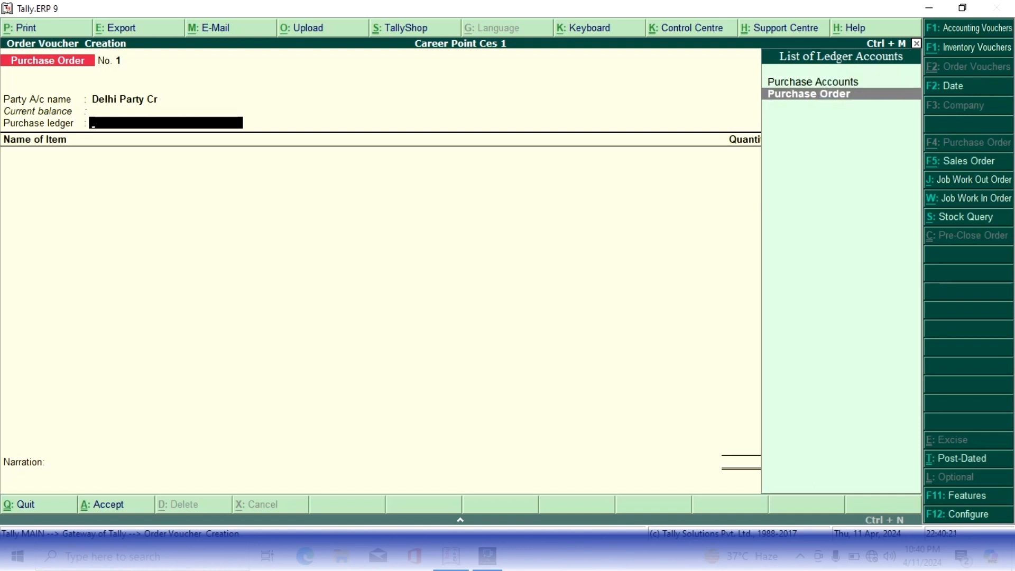
pyautogui.press('Return')
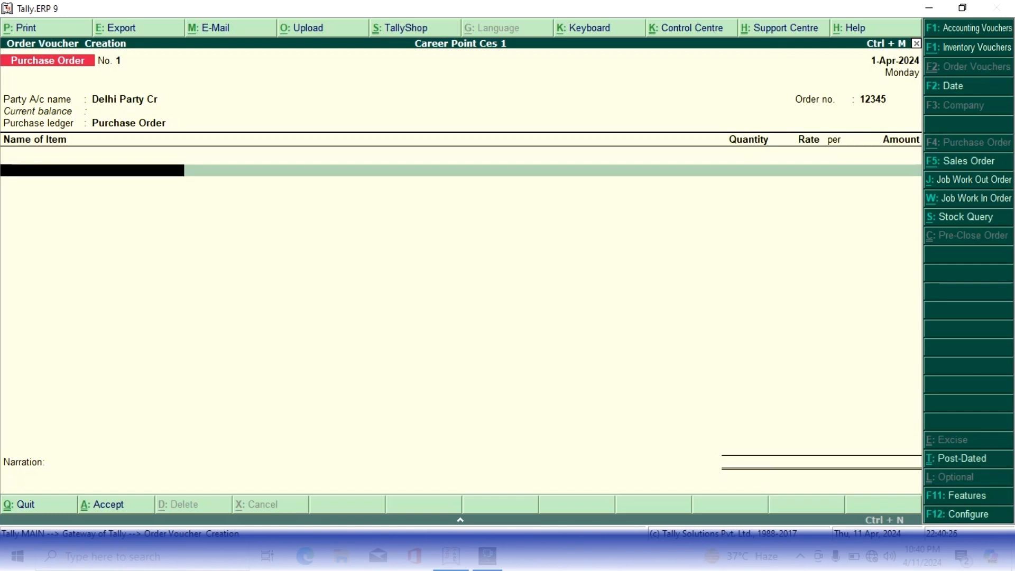
# Add the Bulb item to the purchase order, due on 1-Apr-2024, and allocate it to the Main Location godown.
pyautogui.write('Bu')
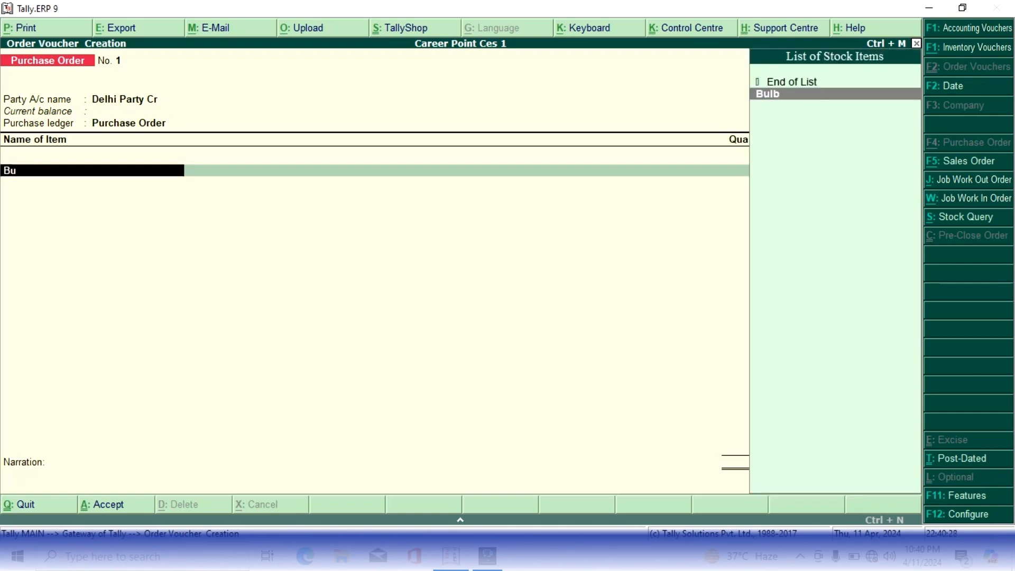
pyautogui.press('Return')
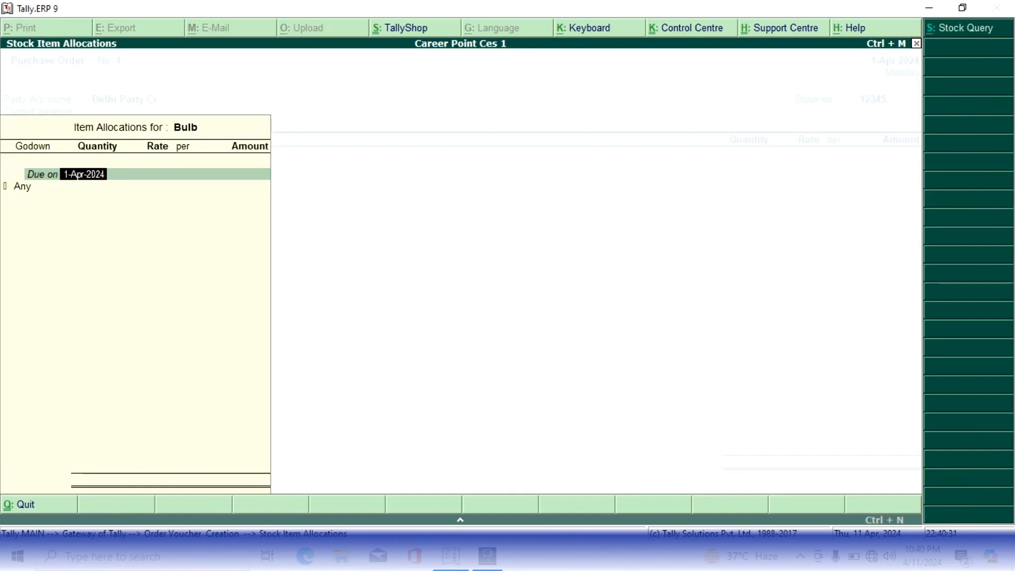
pyautogui.press('Return')
pyautogui.write('M')
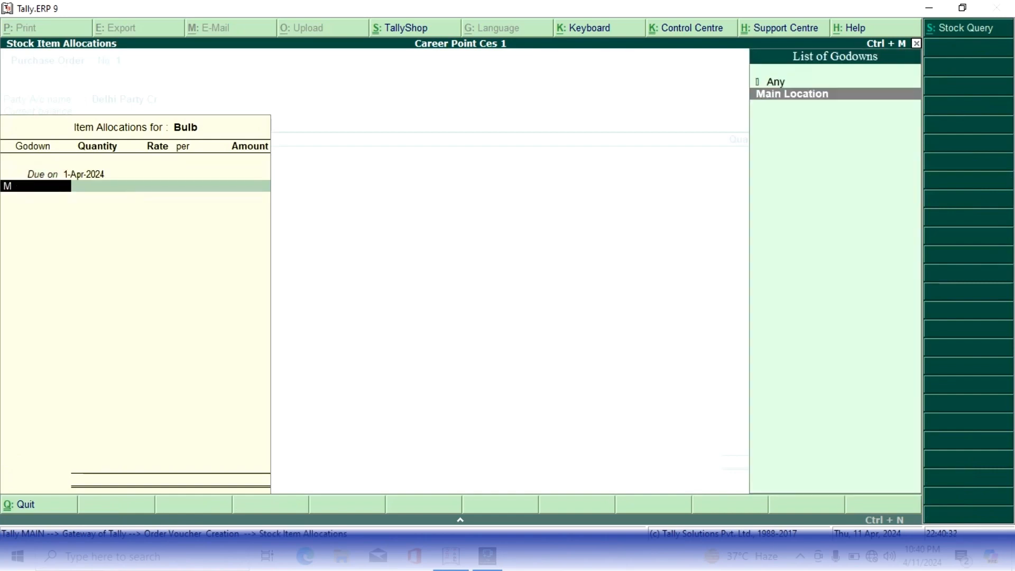
pyautogui.press('Return')
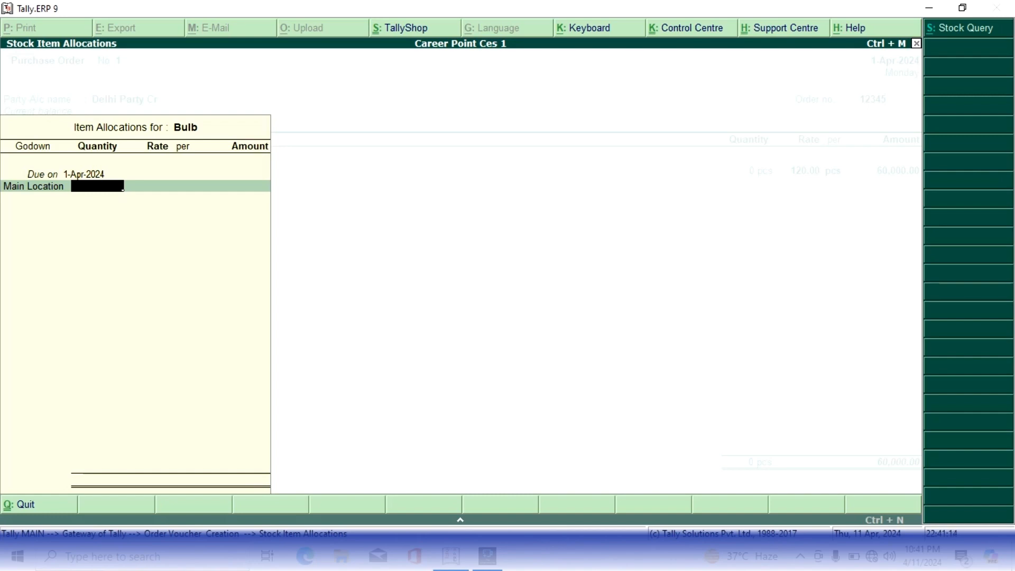
# Set the Bulb allocation to 500 pcs at a rate of 250 per pcs and finish the item allocation.
pyautogui.write('500')
pyautogui.press('Return')
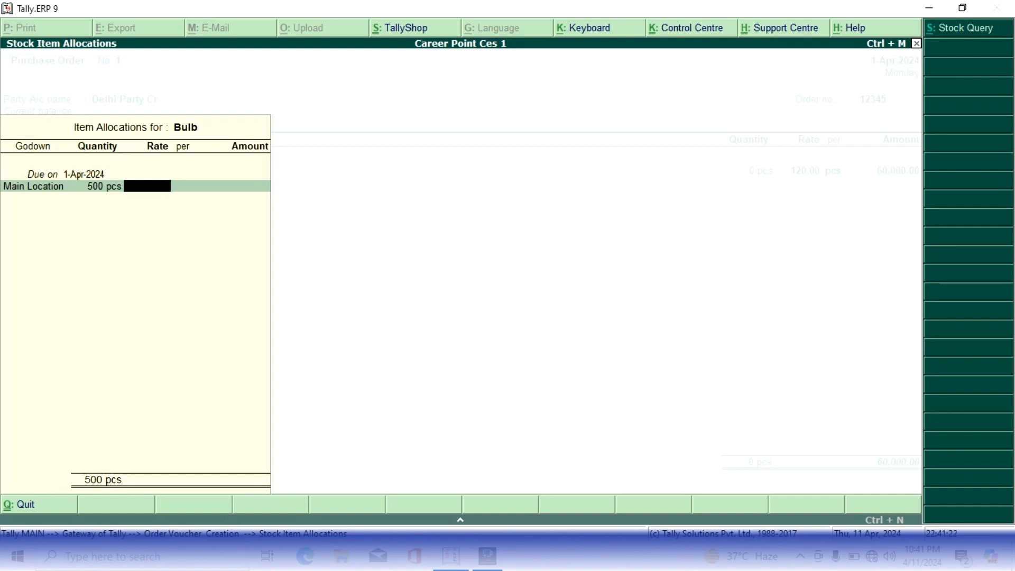
pyautogui.write('250')
pyautogui.press('Return')
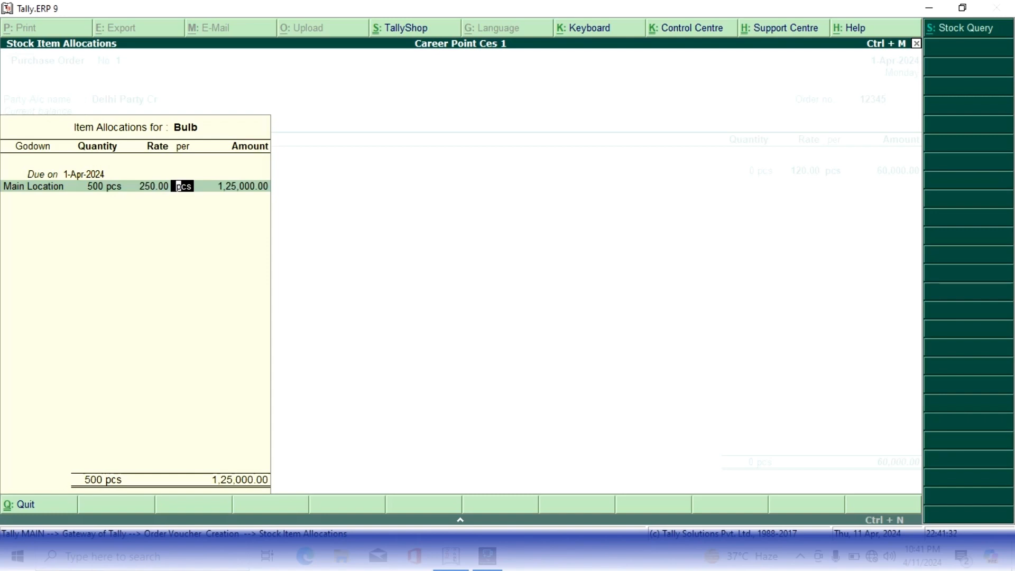
pyautogui.press('Return')
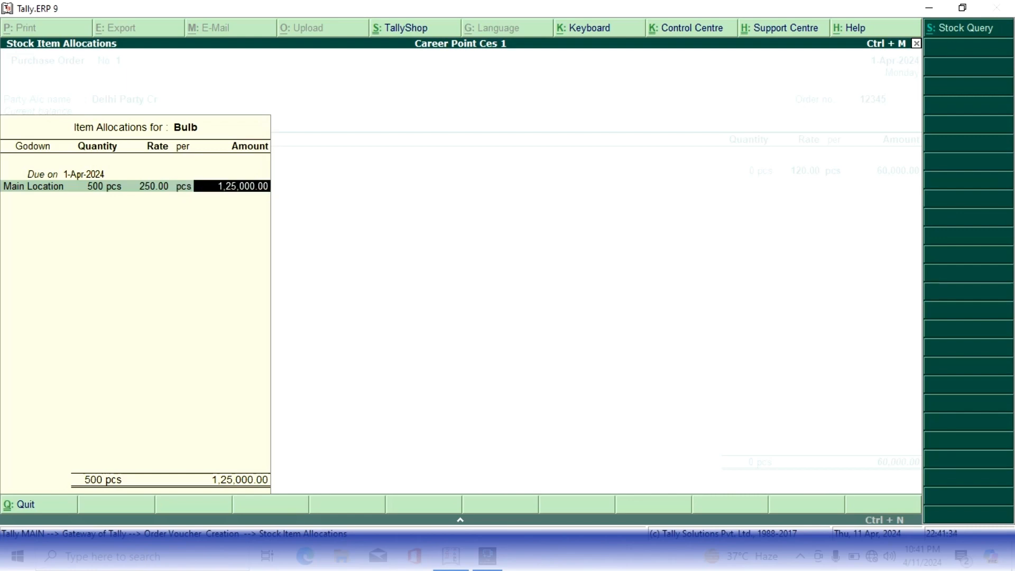
pyautogui.press('Return')
pyautogui.press('Return')
pyautogui.press('Return')
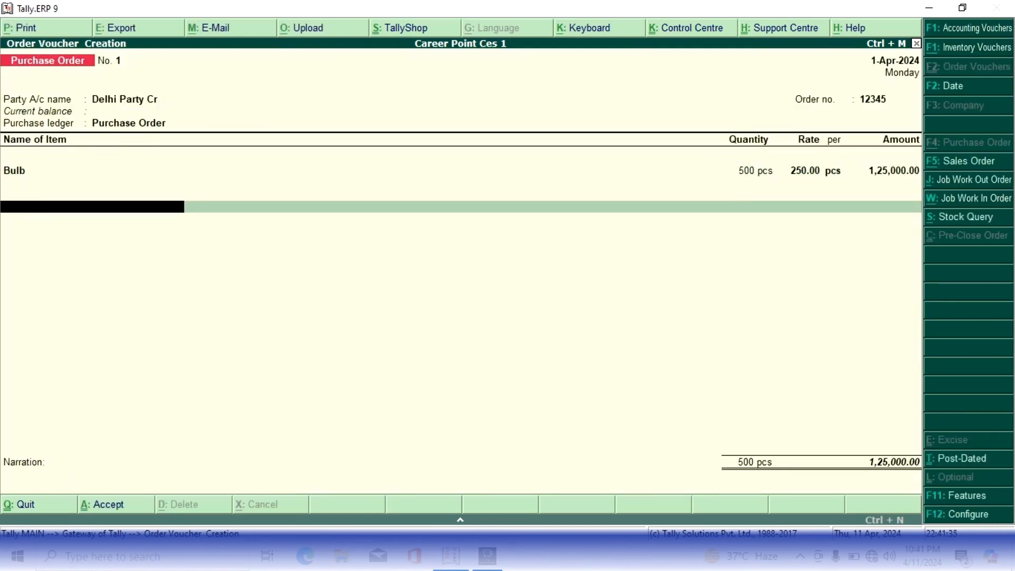
# End the purchase order's item list, add the narration "being purchase from delhi party" and save the order.
pyautogui.press('Return')
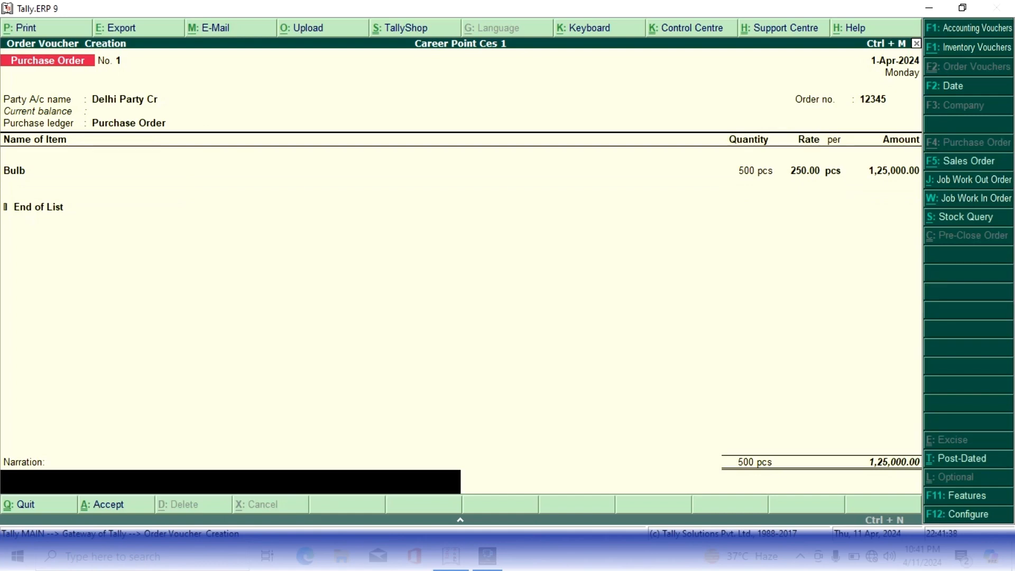
pyautogui.write('being purchase from delhi')
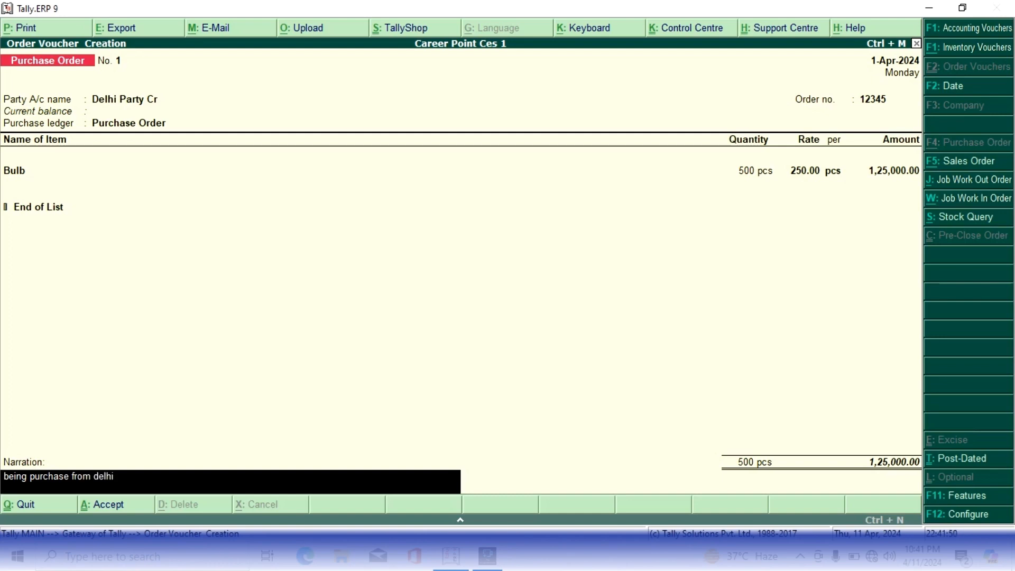
pyautogui.write(' party')
pyautogui.press('Return')
pyautogui.press('y')
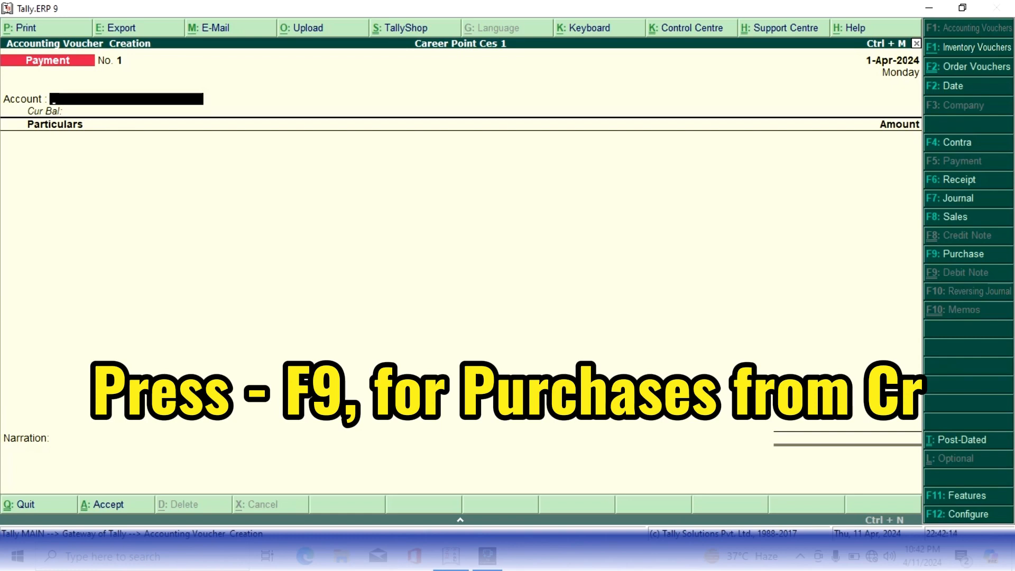
# Start a Purchase voucher with supplier invoice number 01 dated 1-Apr-2024 and select Delhi Party Cr as the party.
pyautogui.press('F9')
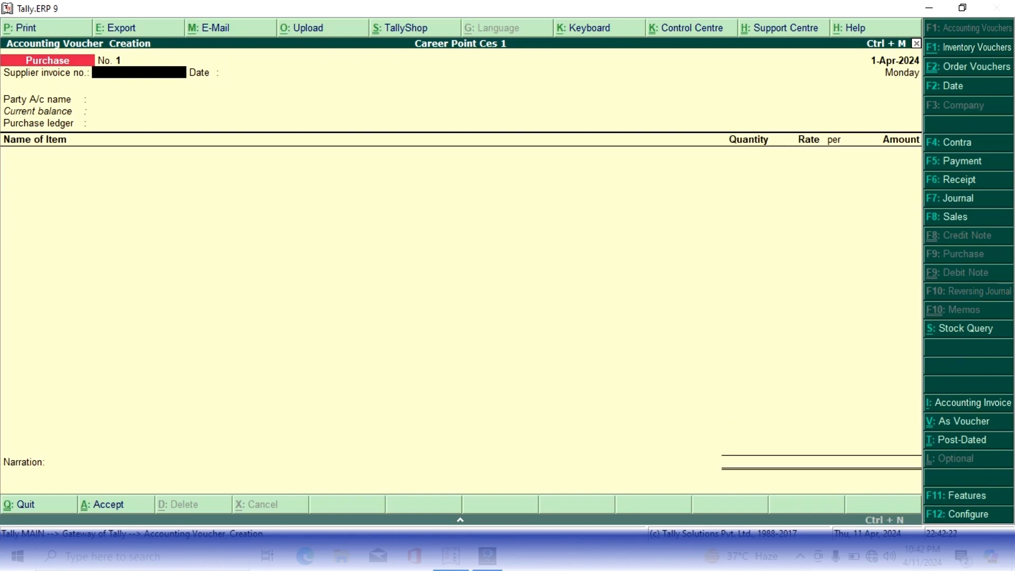
pyautogui.write('0')
pyautogui.press('Return')
pyautogui.press('Return')
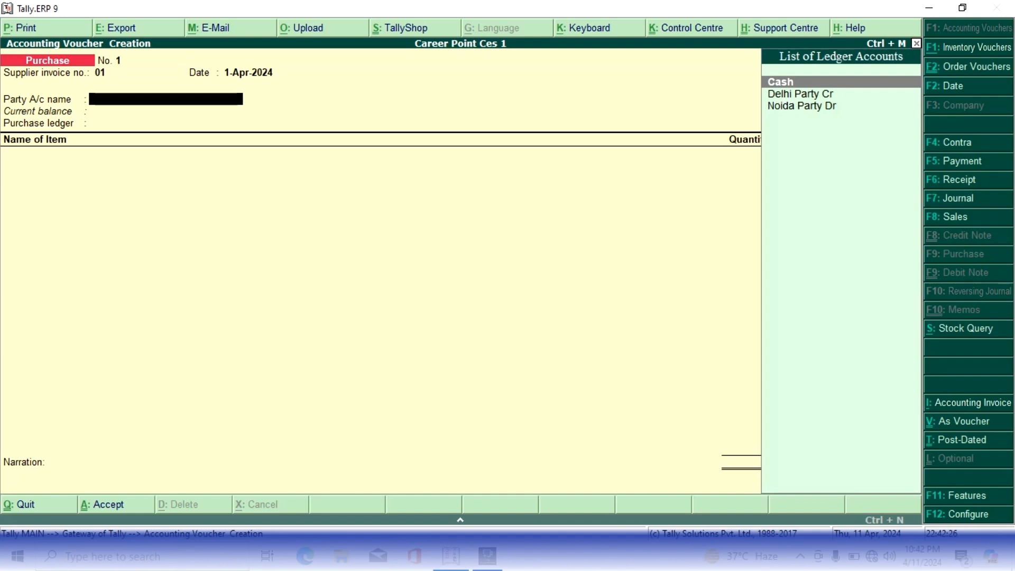
pyautogui.press('Down')
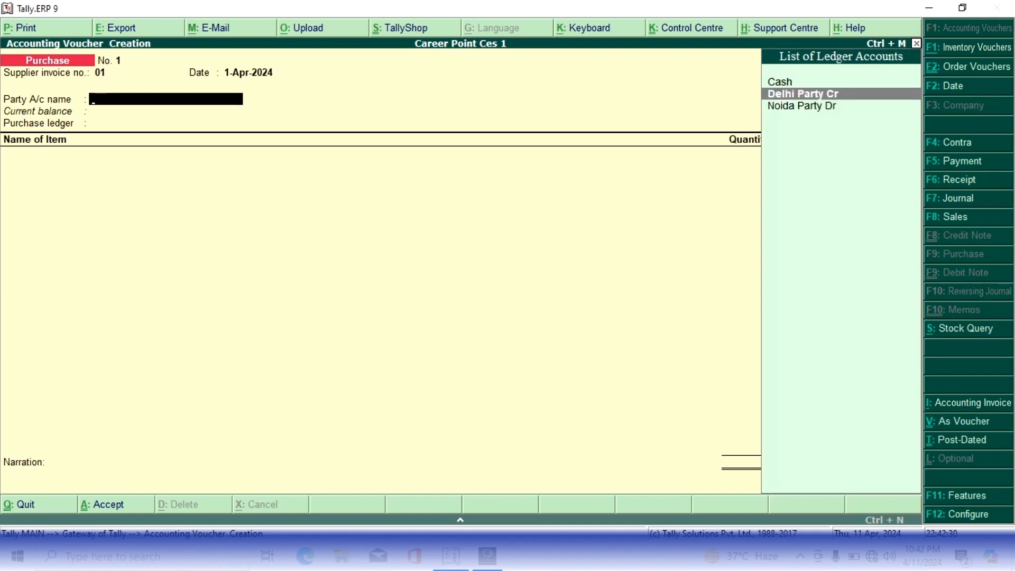
pyautogui.press('Return')
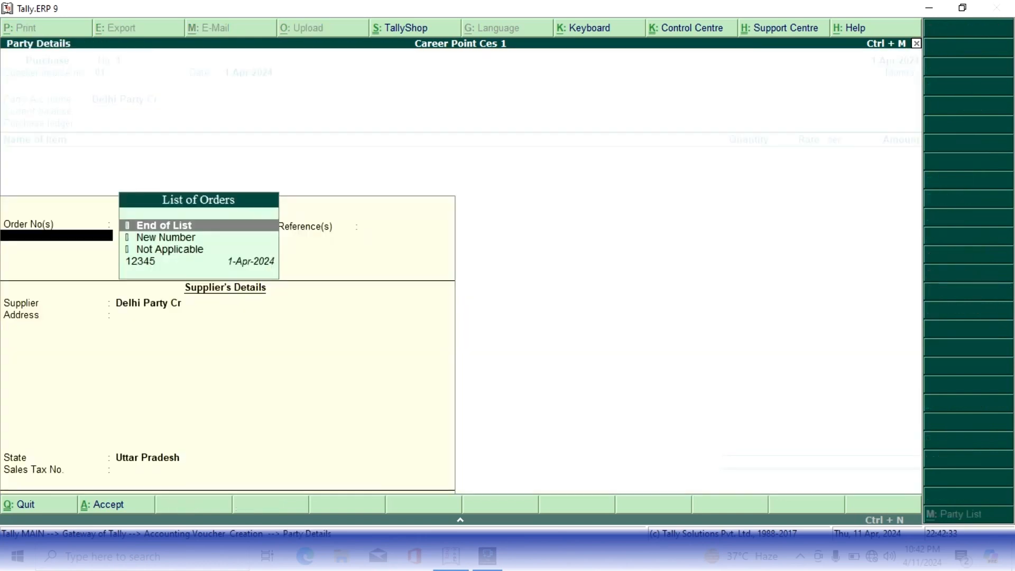
# Link the purchase voucher to the party's existing order dated 1-Apr-2024 and accept the default supplier details.
pyautogui.press('Down')
pyautogui.press('Down')
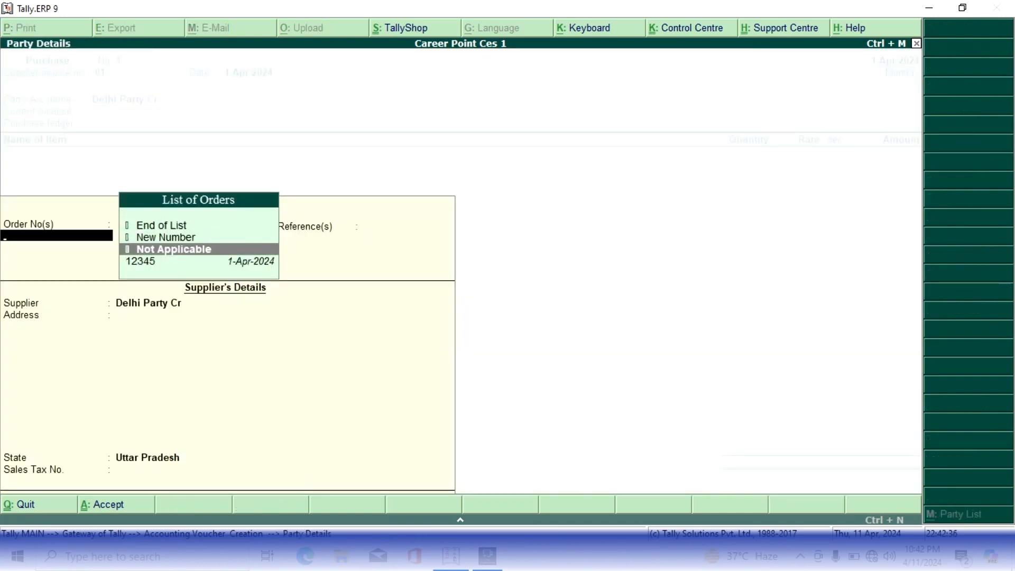
pyautogui.press('Down')
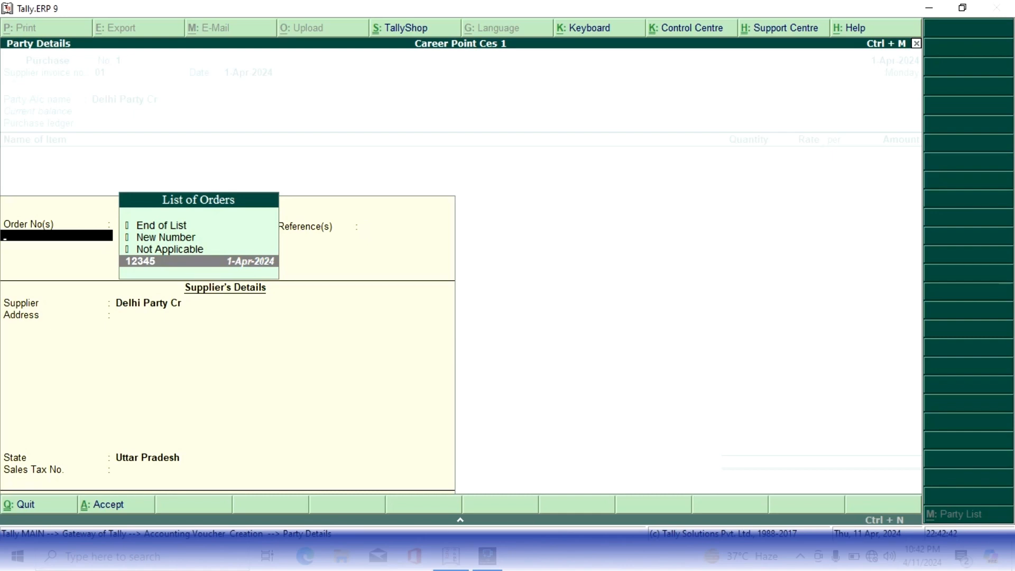
pyautogui.press('Return')
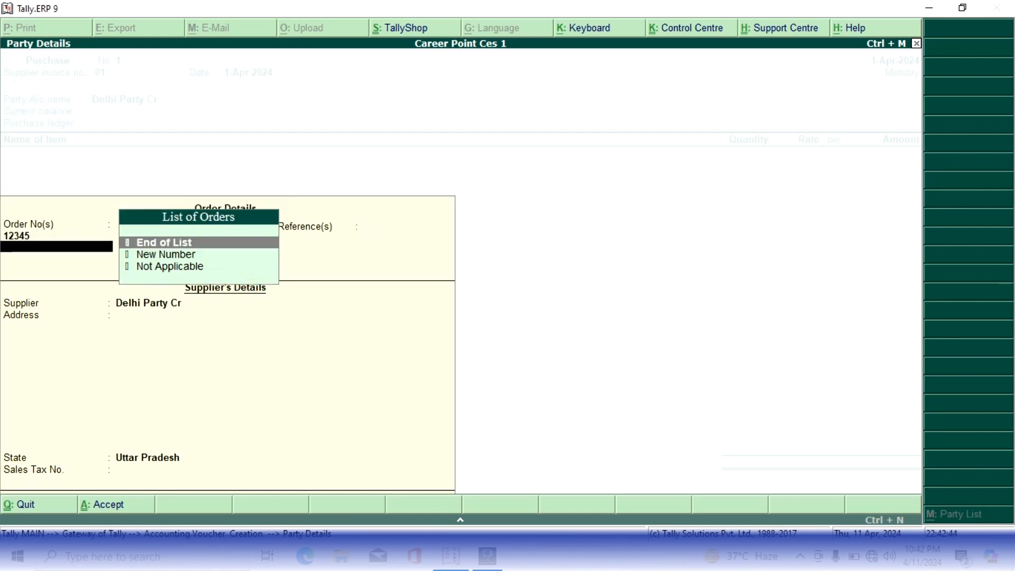
pyautogui.press('Return')
pyautogui.press('Return')
pyautogui.press('Return')
pyautogui.press('Return')
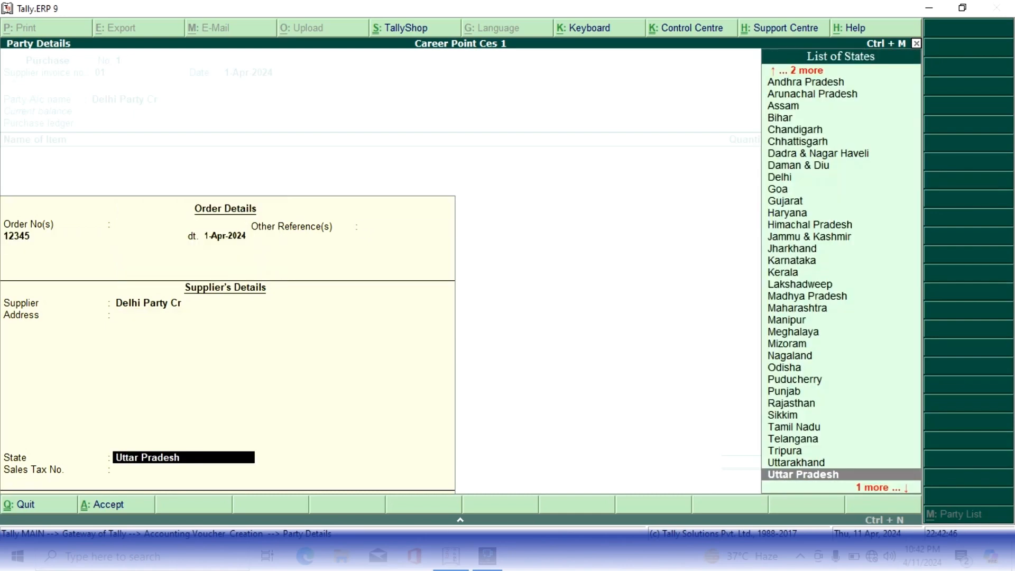
pyautogui.press('Return')
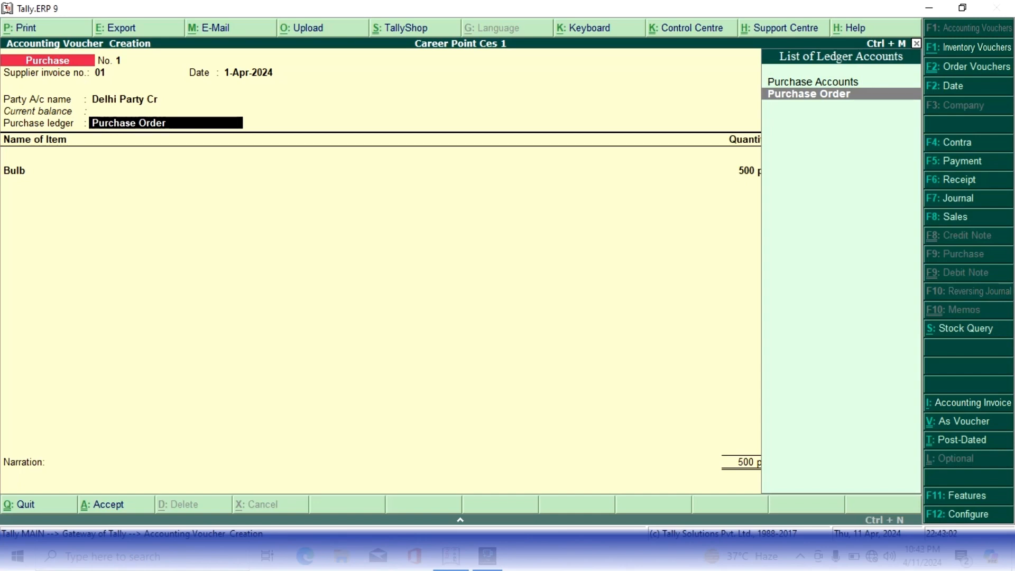
# Select Purchase Accounts as the purchase ledger and accept the ordered Bulb allocation of 500 pcs at 250 per pcs.
pyautogui.press('Up')
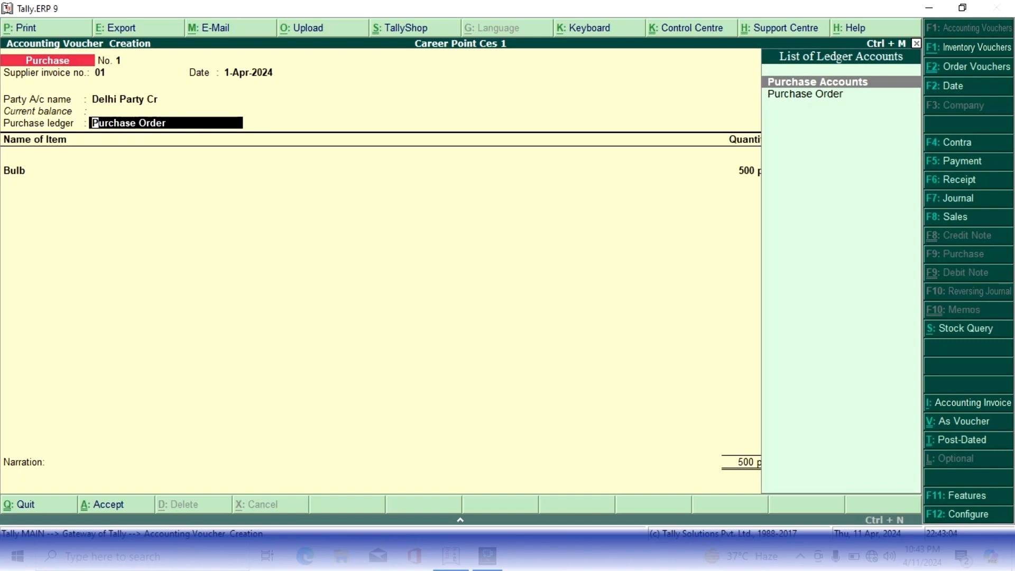
pyautogui.press('Return')
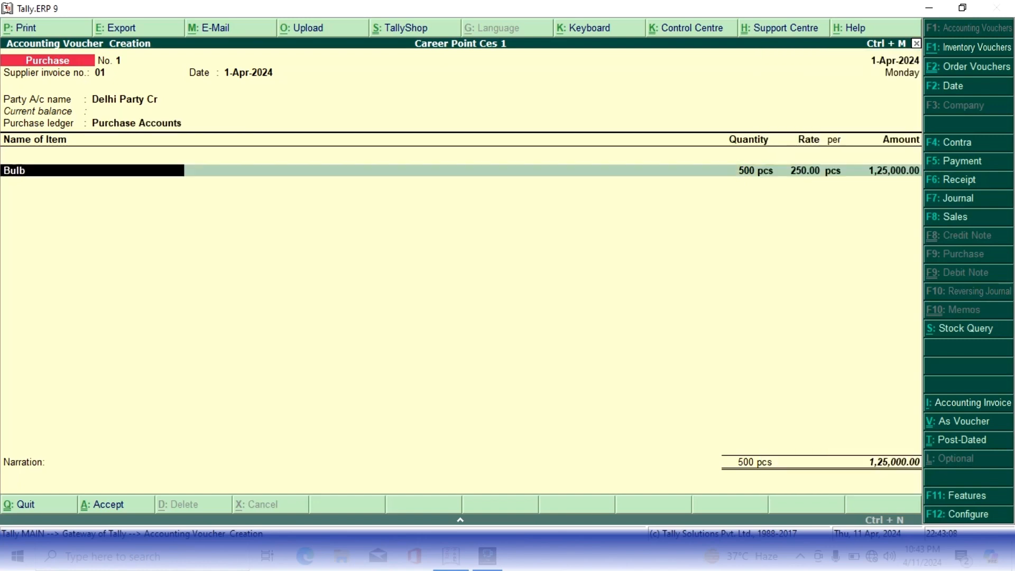
pyautogui.press('Return')
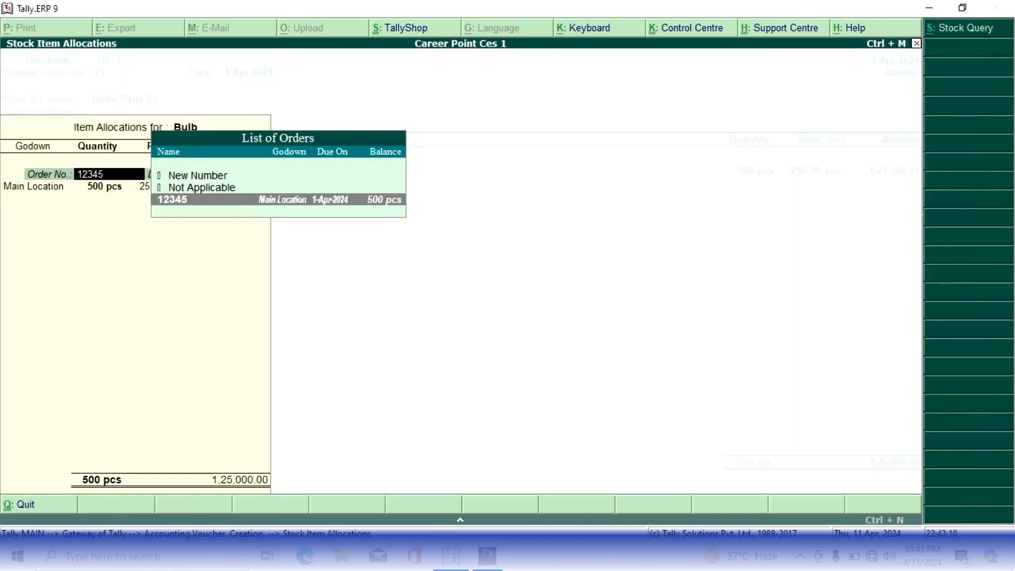
pyautogui.press('Escape')
pyautogui.press('Return')
pyautogui.press('Return')
pyautogui.press('Return')
pyautogui.press('Return')
pyautogui.press('Return')
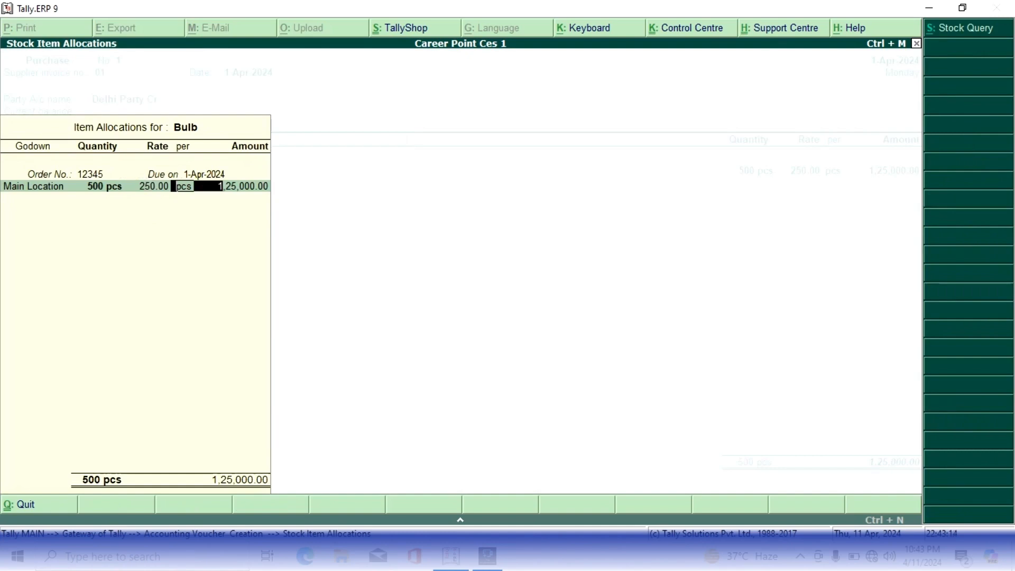
pyautogui.press('Return')
pyautogui.press('Return')
pyautogui.press('Return')
pyautogui.press('Return')
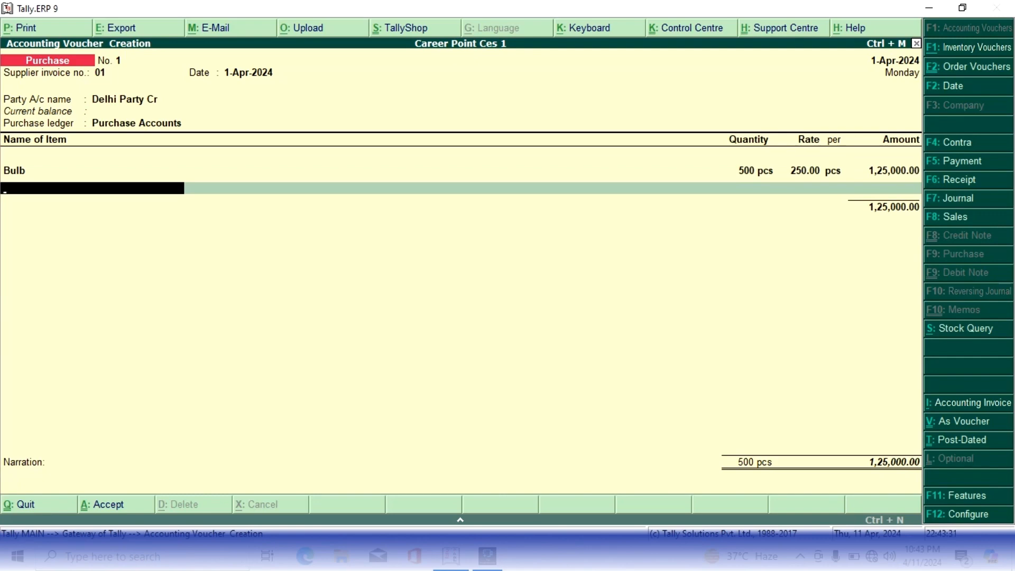
# End the purchase voucher's item list and save the voucher with a blank narration.
pyautogui.press('Return')
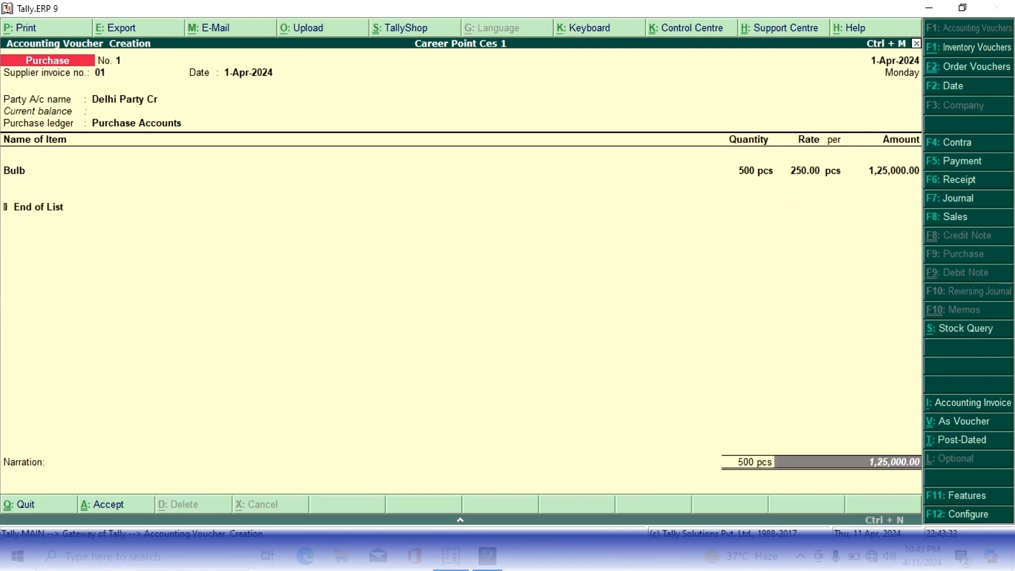
pyautogui.press('Return')
pyautogui.press('Return')
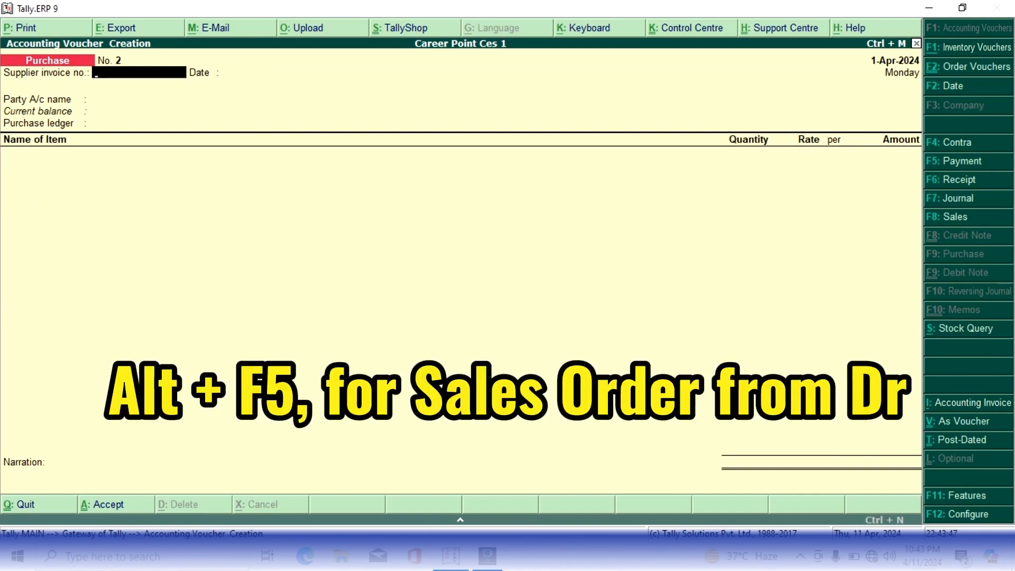
# Start a Sales Order voucher for Noida Party Dr and accept the default buyer, order and despatch details.
pyautogui.hotkey('alt', 'F5')
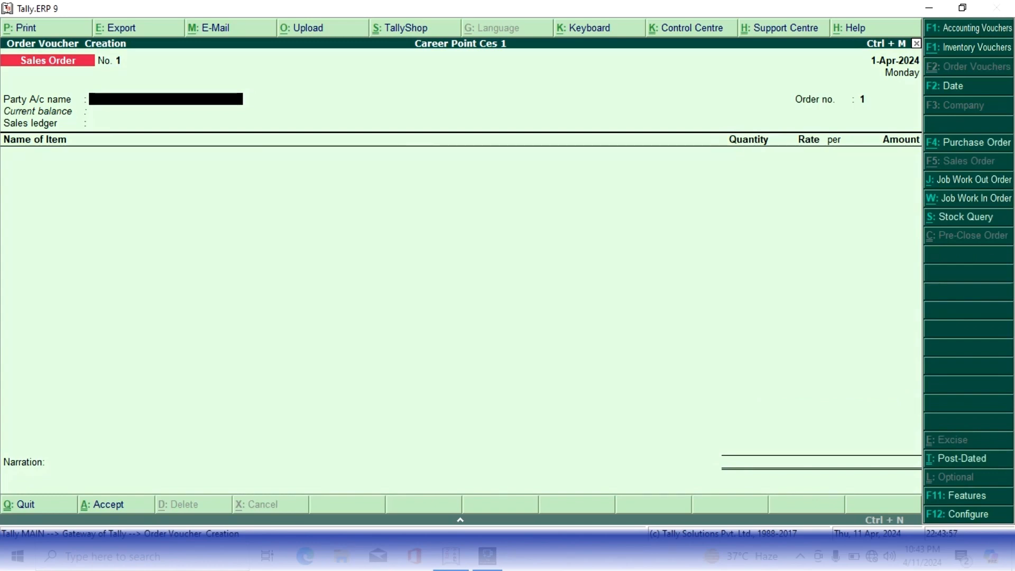
pyautogui.write('Noi')
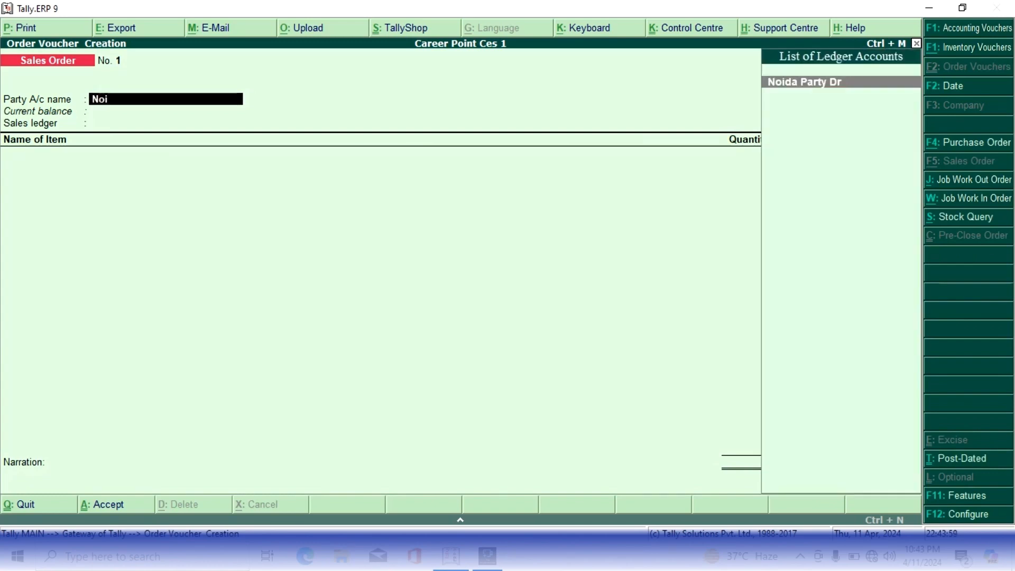
pyautogui.press('Return')
pyautogui.press('Return')
pyautogui.press('Return')
pyautogui.press('Return')
pyautogui.press('Return')
pyautogui.press('Return')
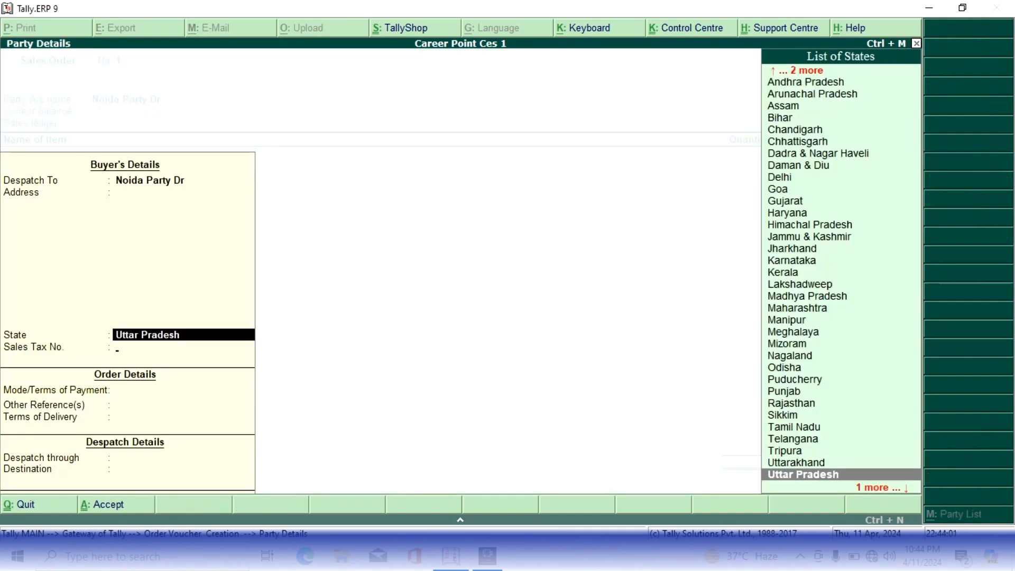
pyautogui.press('Return')
pyautogui.press('Return')
pyautogui.press('Return')
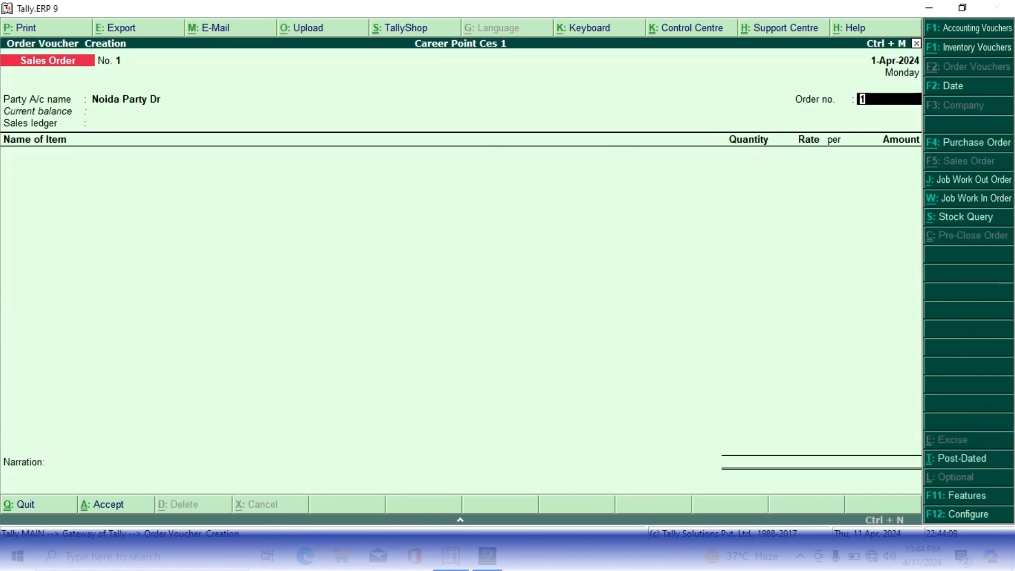
# Enter the sales order's order number and select Sales Order as the sales ledger.
pyautogui.write('23456')
pyautogui.press('Return')
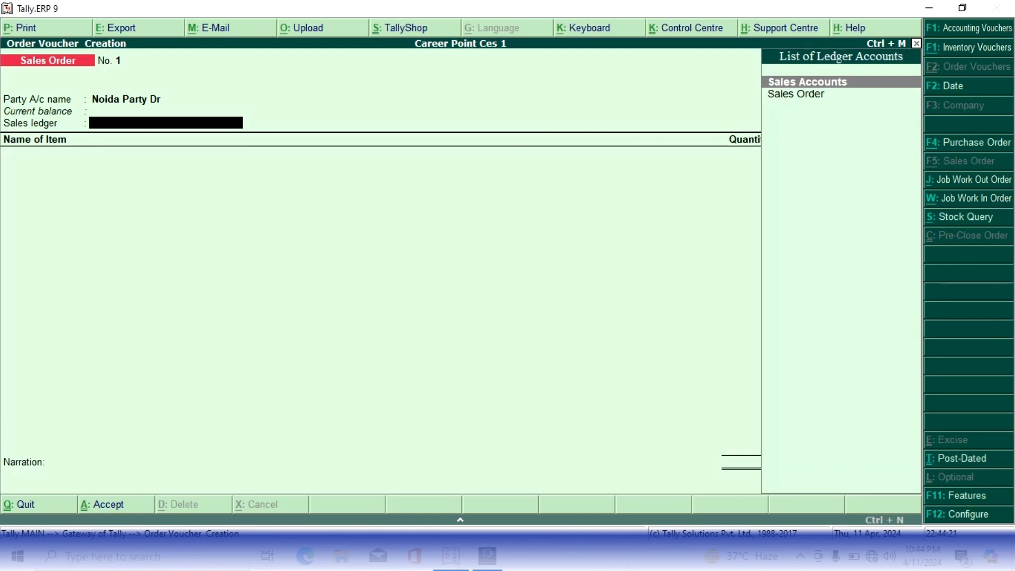
pyautogui.press('Down')
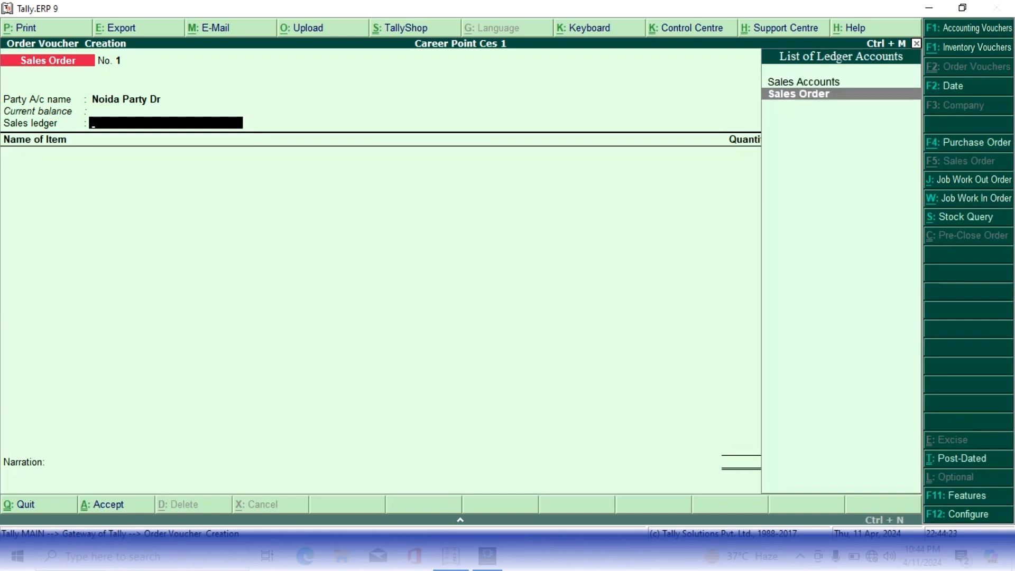
pyautogui.press('Return')
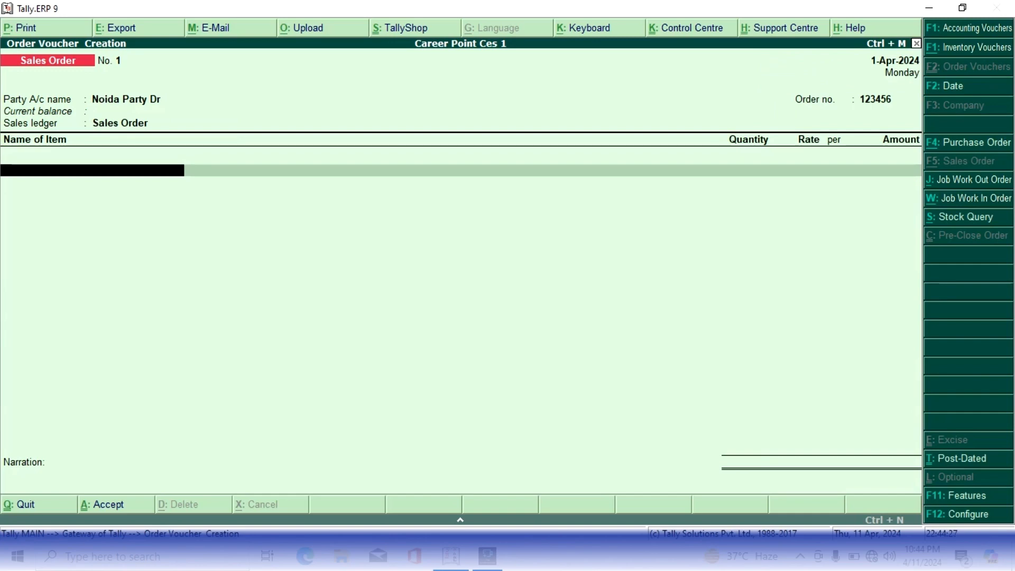
# Add the Bulb item to the sales order, due on 1-Apr-2024, and allocate it to the Main Location godown.
pyautogui.write('B')
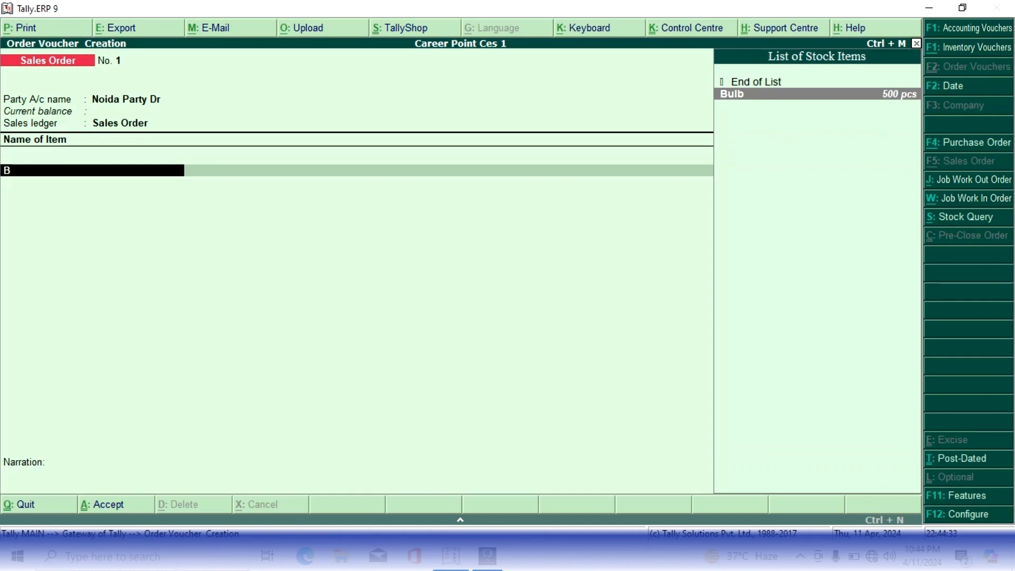
pyautogui.press('Return')
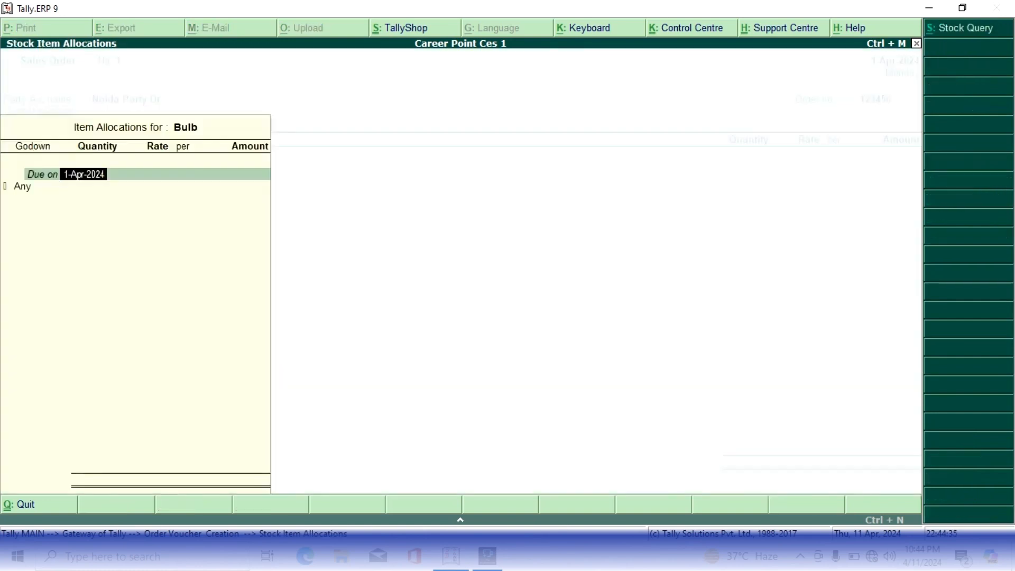
pyautogui.press('Return')
pyautogui.write('M')
pyautogui.press('Return')
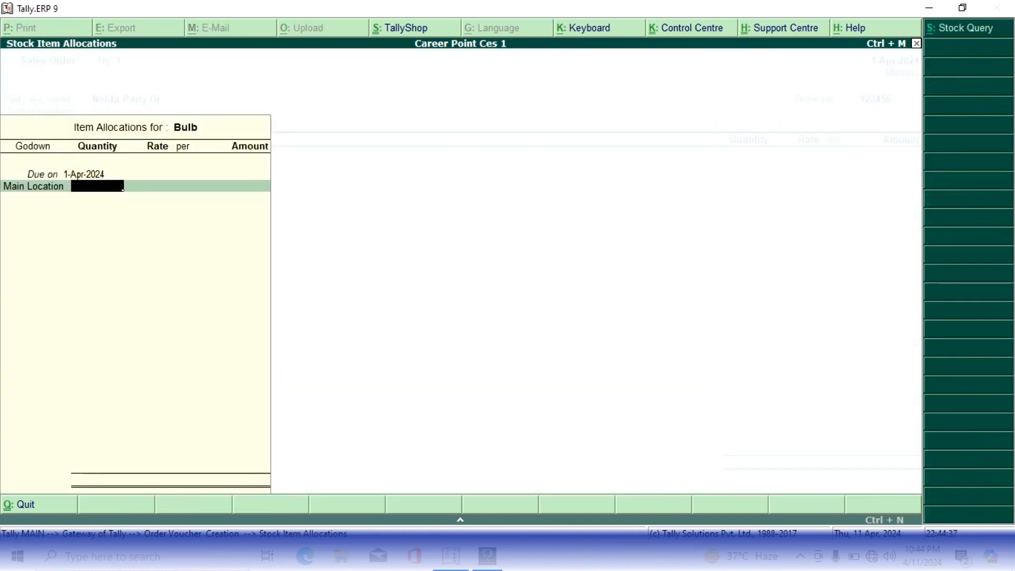
# Set the sales order's Bulb allocation to 500 pcs at a rate of 300 per pcs and finish the item allocation.
pyautogui.write('500')
pyautogui.press('Return')
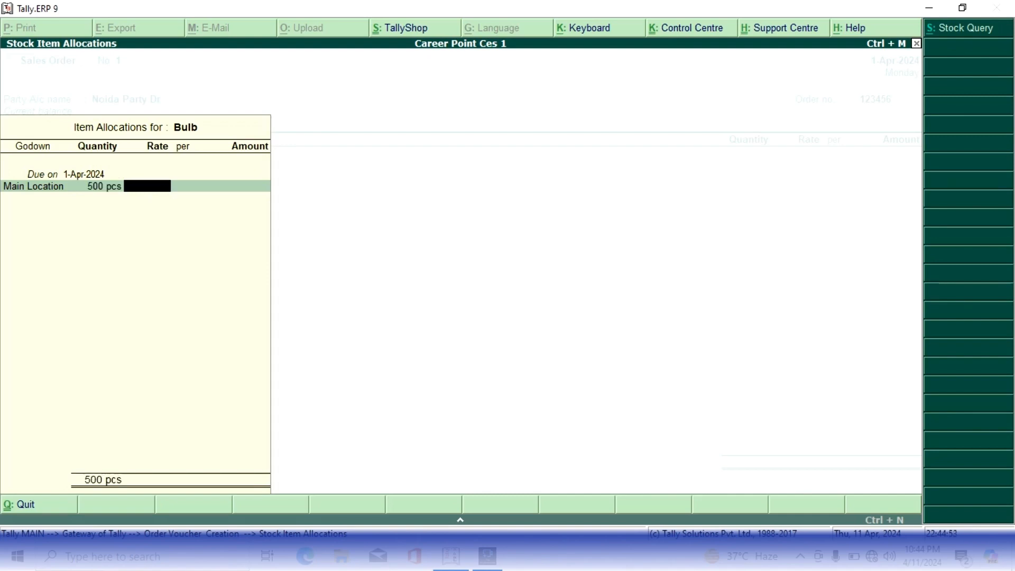
pyautogui.write('3')
pyautogui.write('00')
pyautogui.press('Return')
pyautogui.press('Return')
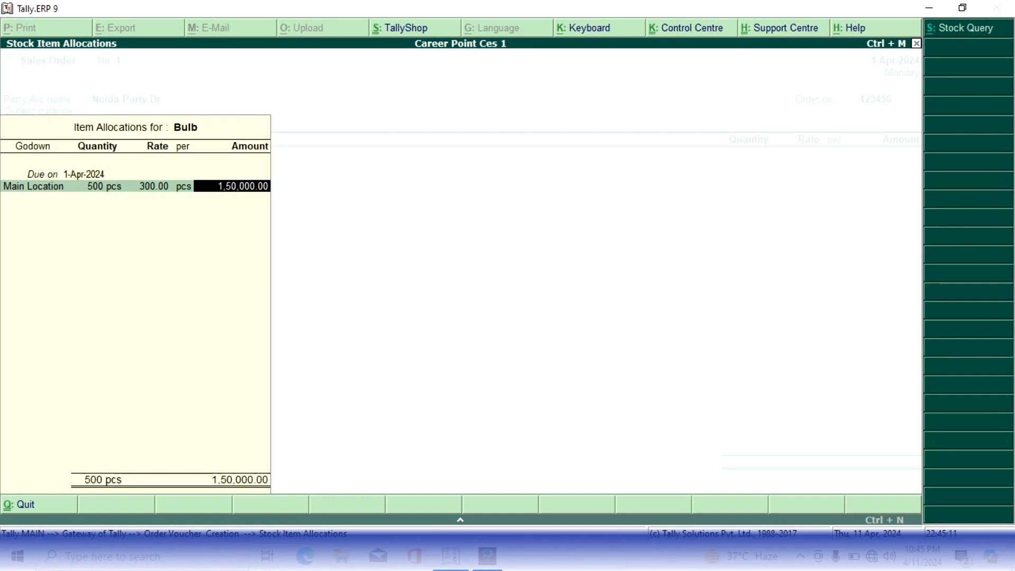
pyautogui.press('Return')
pyautogui.press('Return')
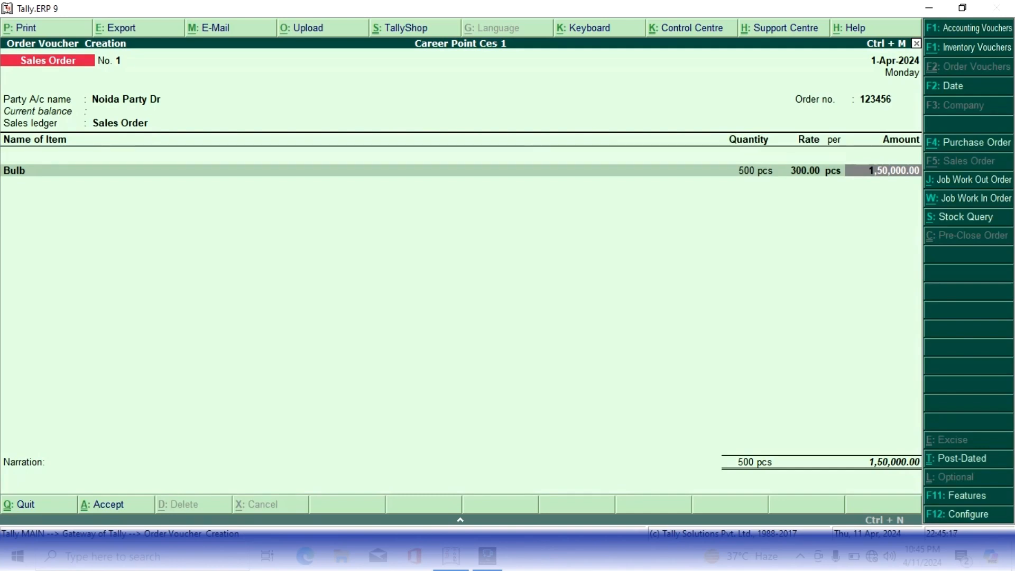
# End the sales order's item list and save the order with a blank narration.
pyautogui.press('Return')
pyautogui.press('Return')
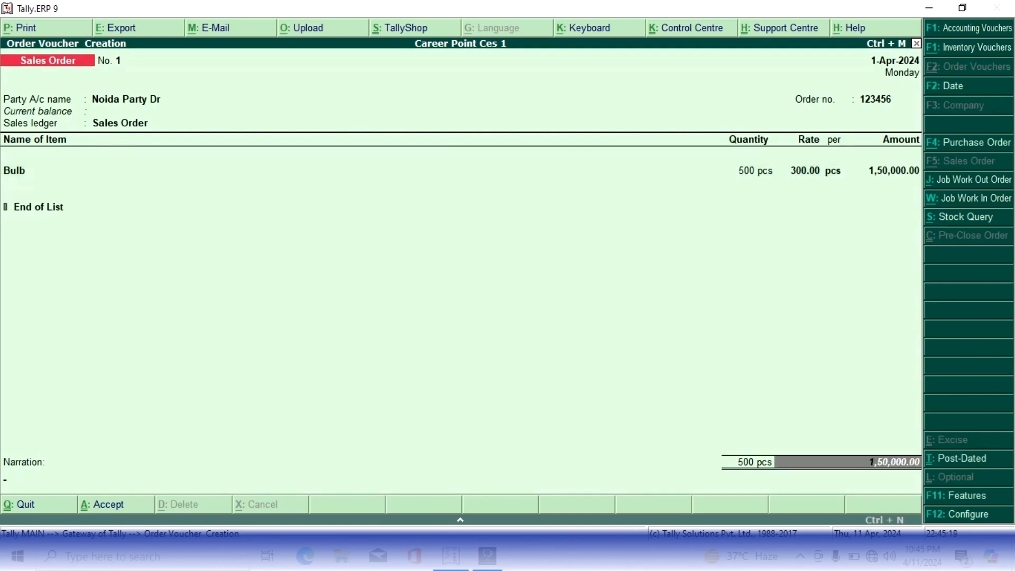
pyautogui.press('Return')
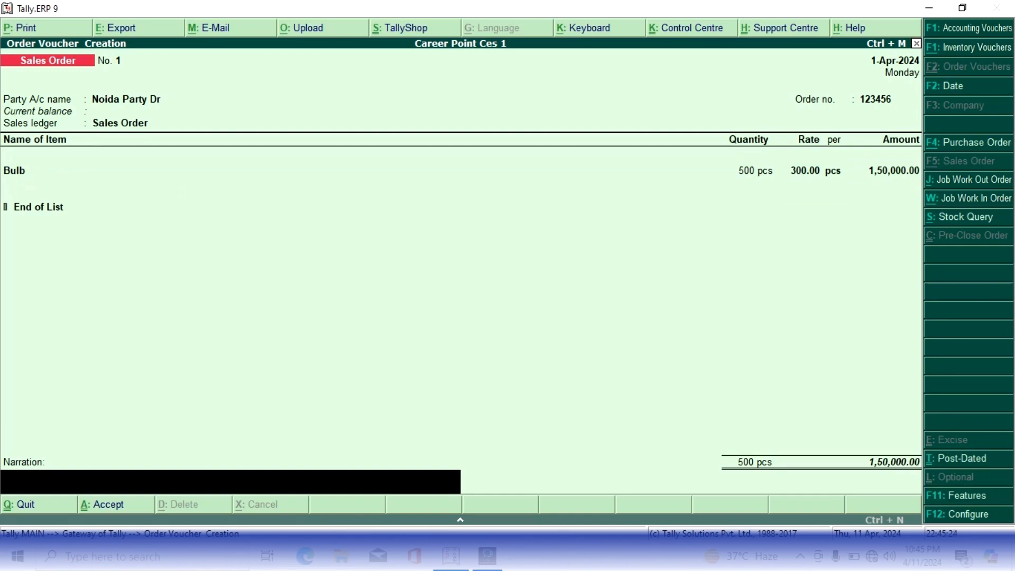
pyautogui.press('Return')
pyautogui.press('Return')
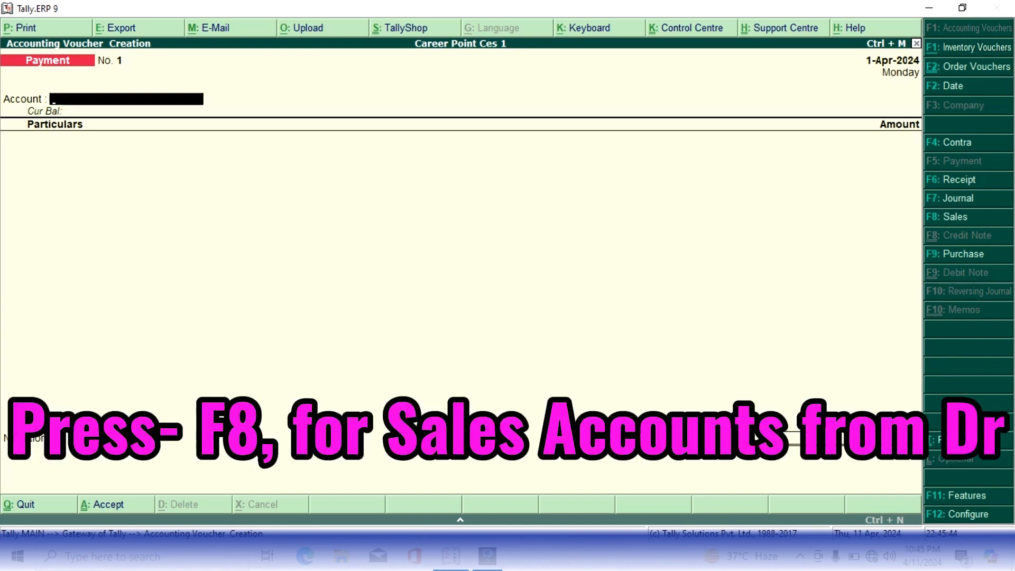
# Start a sales voucher with reference number 01 and select Noida Party Dr as the party account.
pyautogui.press('F8')
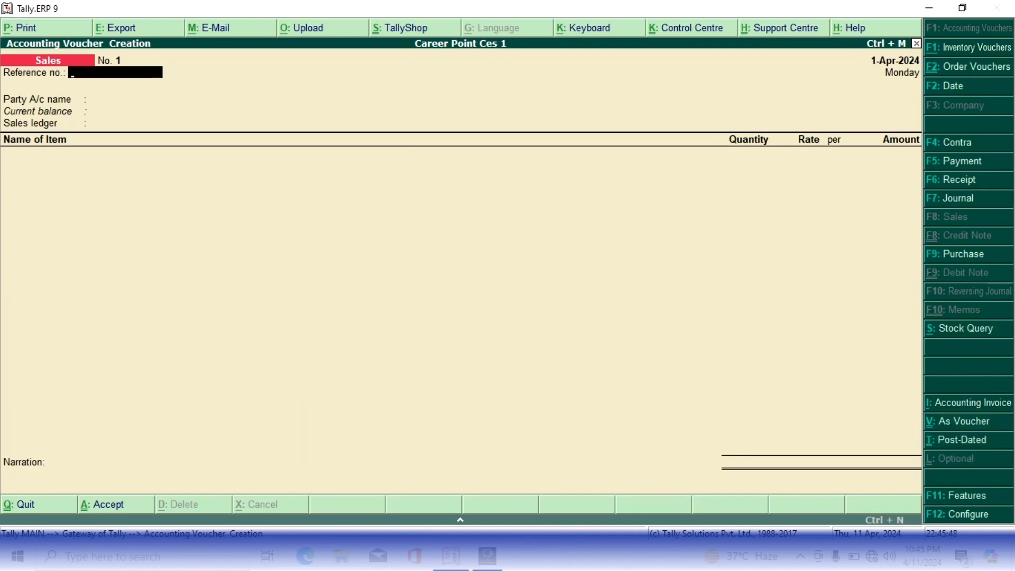
pyautogui.write('01')
pyautogui.press('Return')
pyautogui.press('Down')
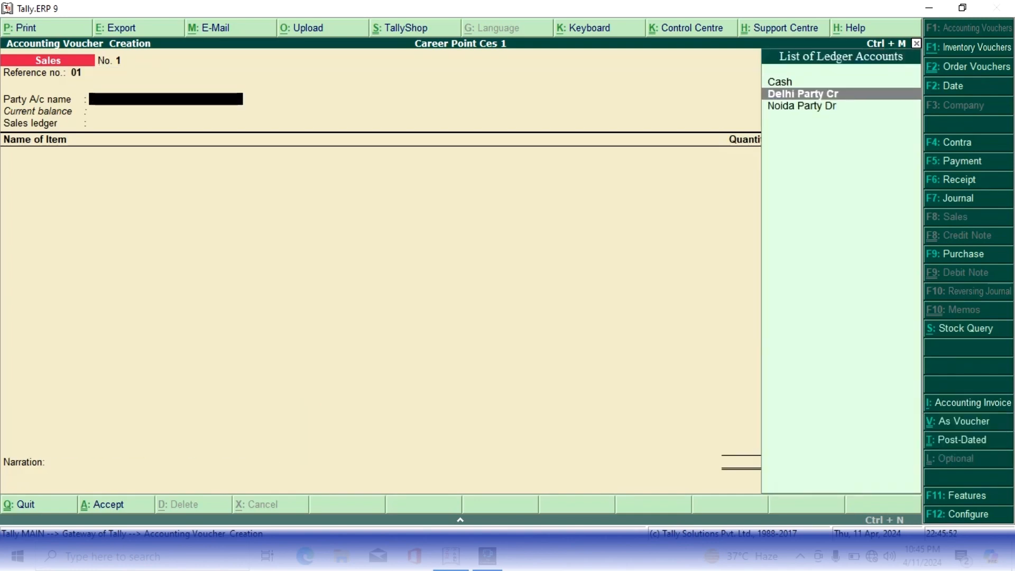
pyautogui.press('Down')
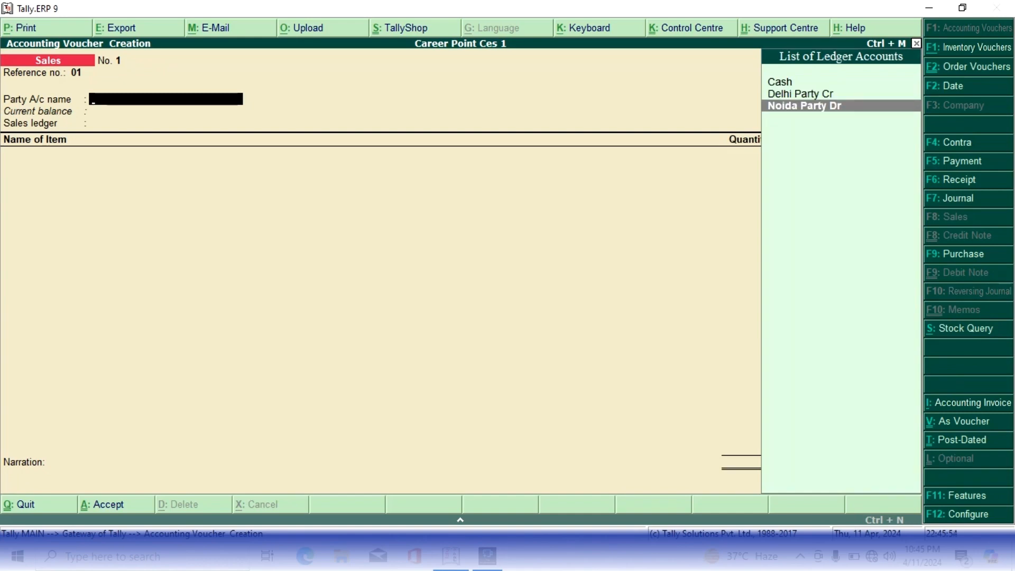
pyautogui.press('Return')
# Leave the delivery note, despatch document, despatched-through and destination details of the sales voucher blank.
pyautogui.press('Return')
pyautogui.press('Return')
pyautogui.press('Return')
pyautogui.press('Return')
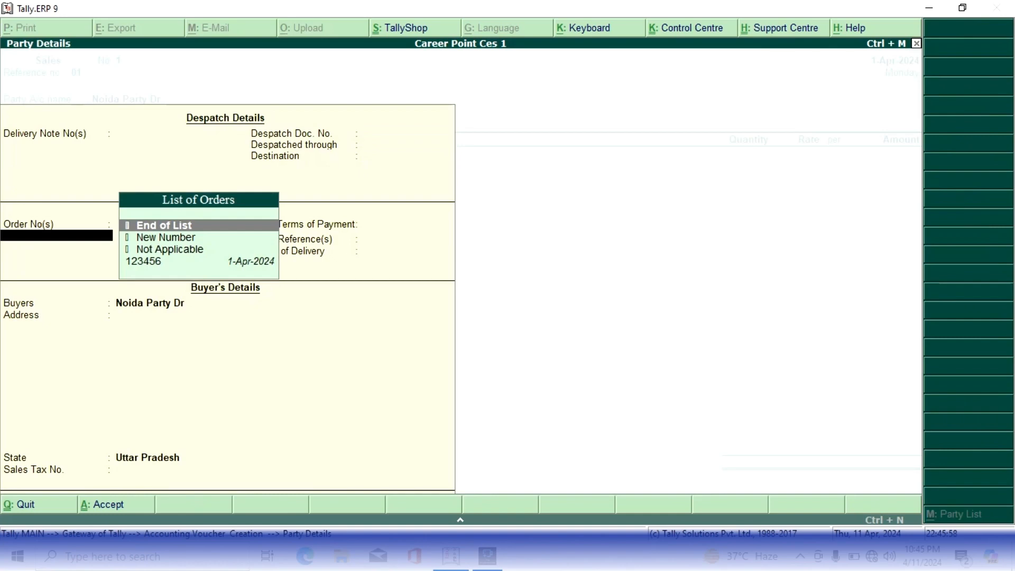
pyautogui.press('BackSpace')
pyautogui.press('BackSpace')
pyautogui.press('BackSpace')
pyautogui.press('BackSpace')
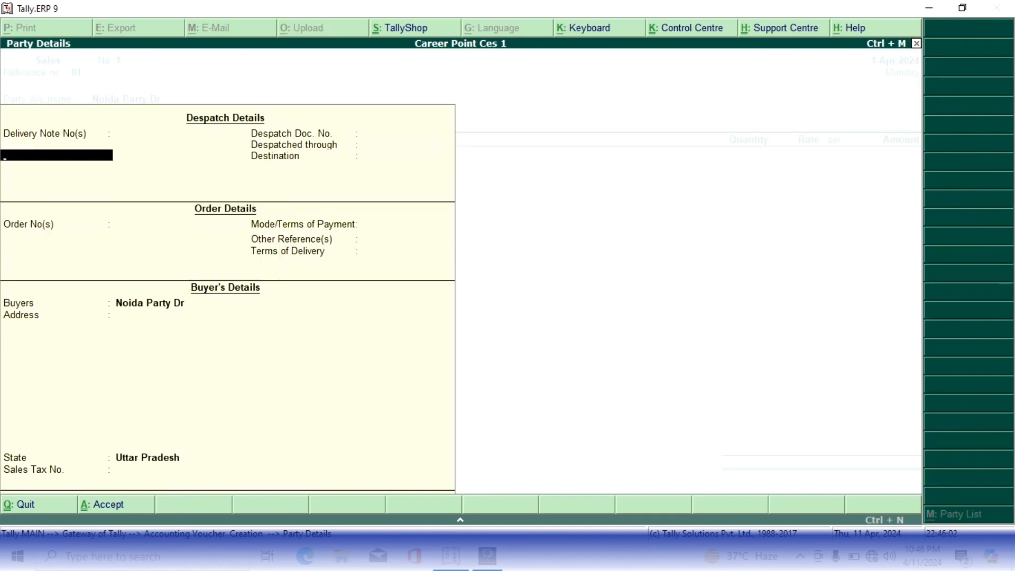
pyautogui.press('Return')
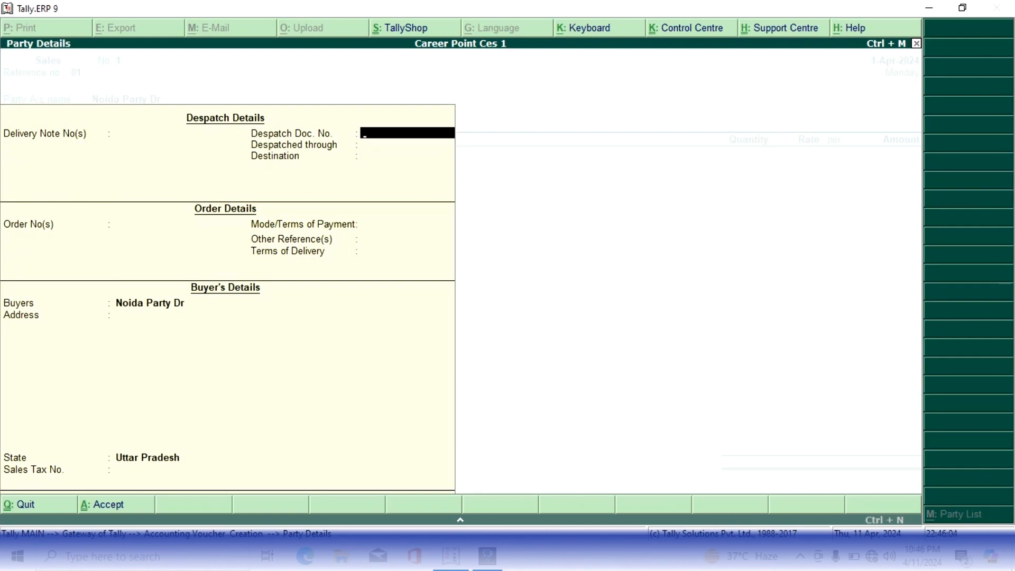
pyautogui.press('Return')
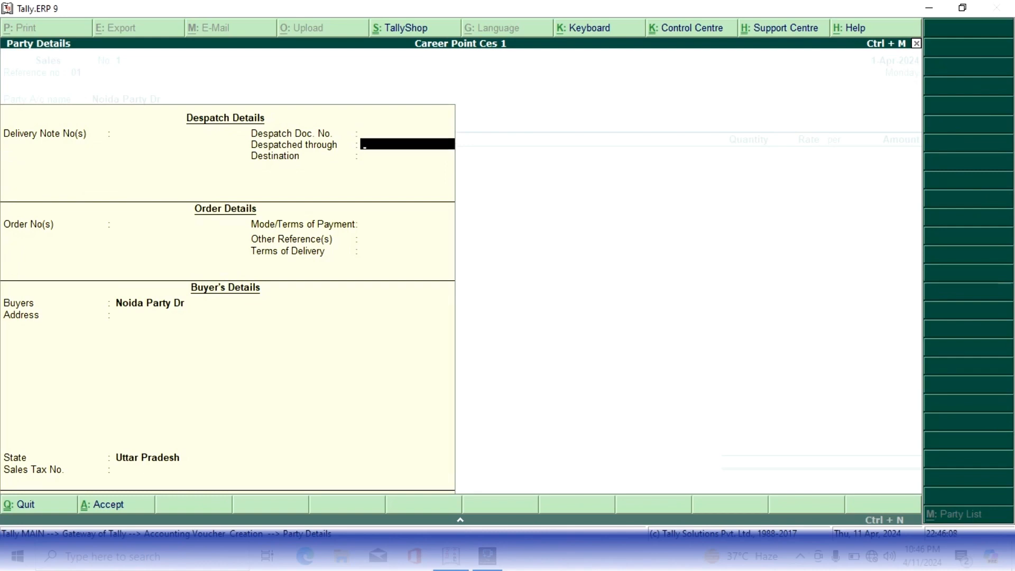
pyautogui.press('Return')
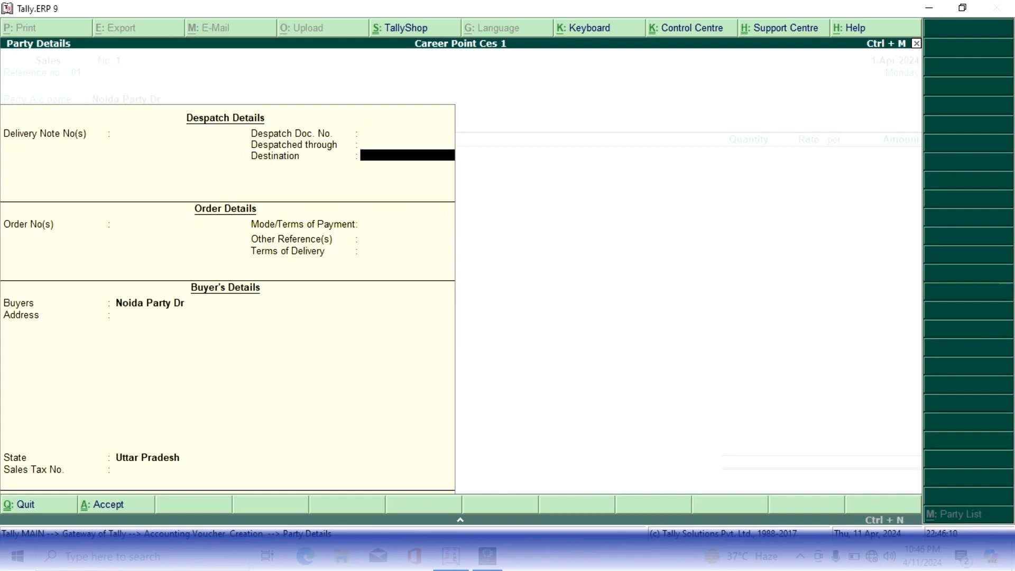
pyautogui.press('Return')
# Link the sales voucher to Noida Party Dr's existing order dated 1-Apr-2024 and end the order list.
pyautogui.press('Down')
pyautogui.press('Down')
pyautogui.press('Down')
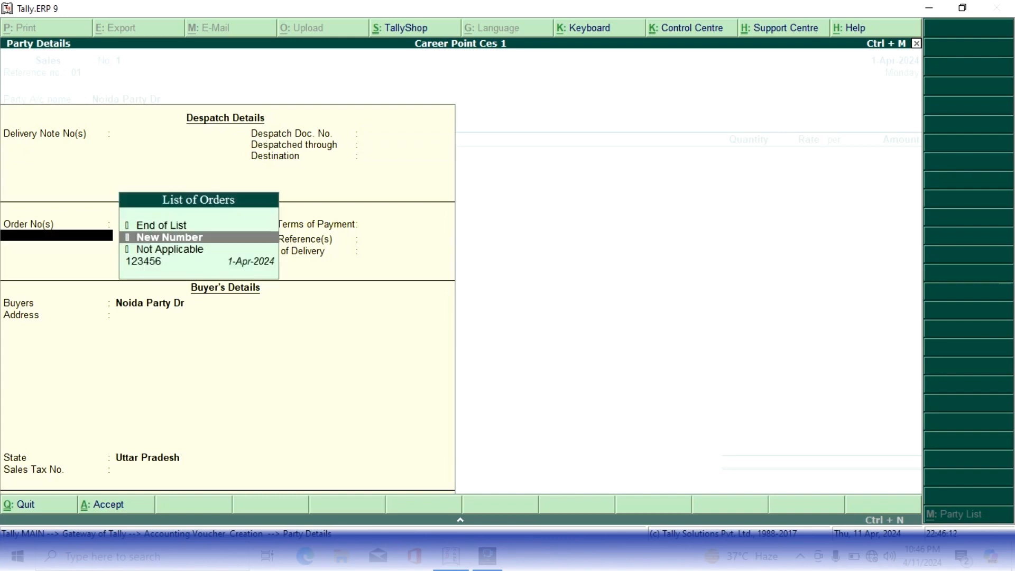
pyautogui.press('Return')
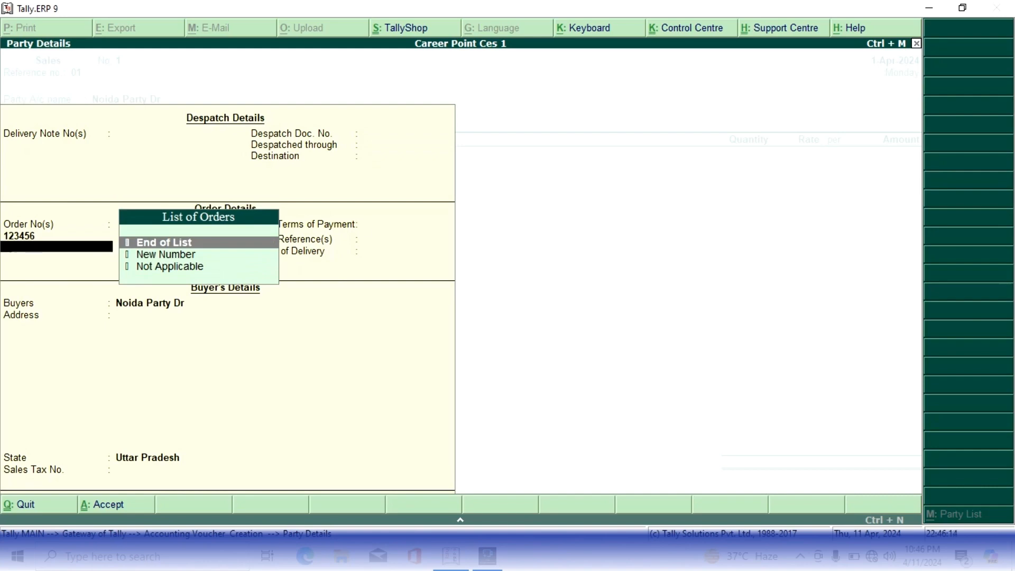
pyautogui.press('Return')
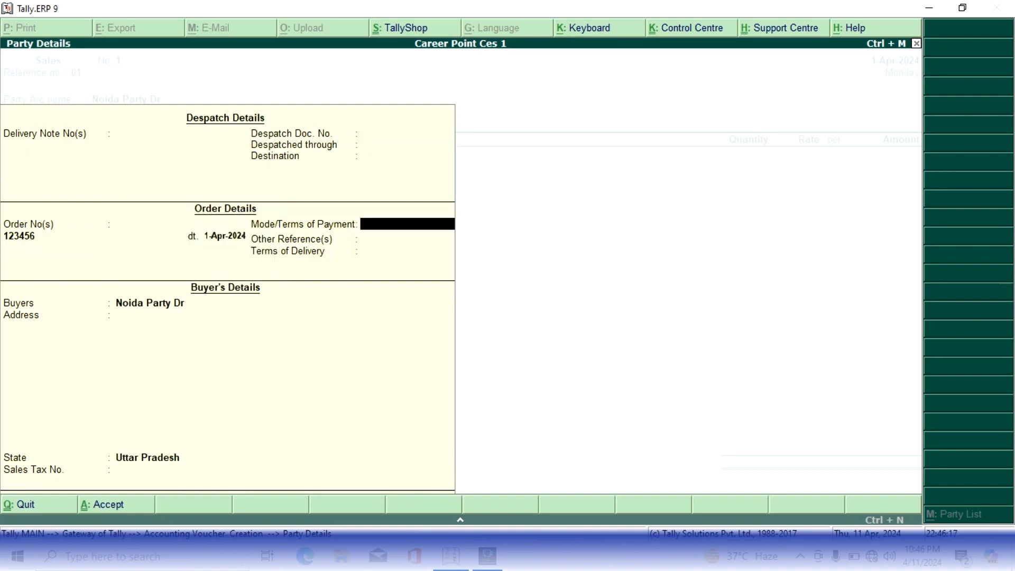
# Leave the payment terms, other references and delivery terms blank, keep Uttar Pradesh as the state, and accept the party details.
pyautogui.press('Return')
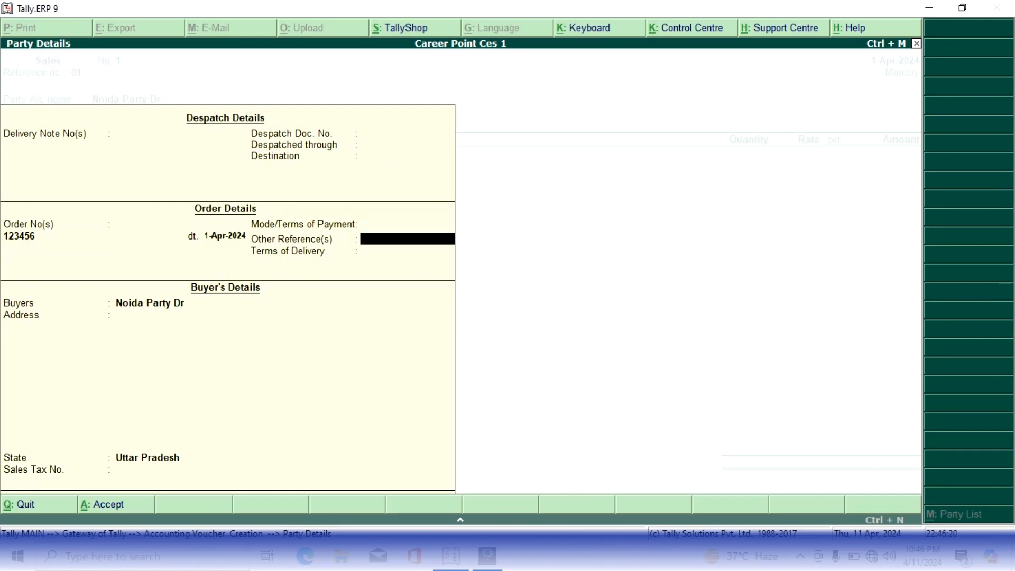
pyautogui.press('Return')
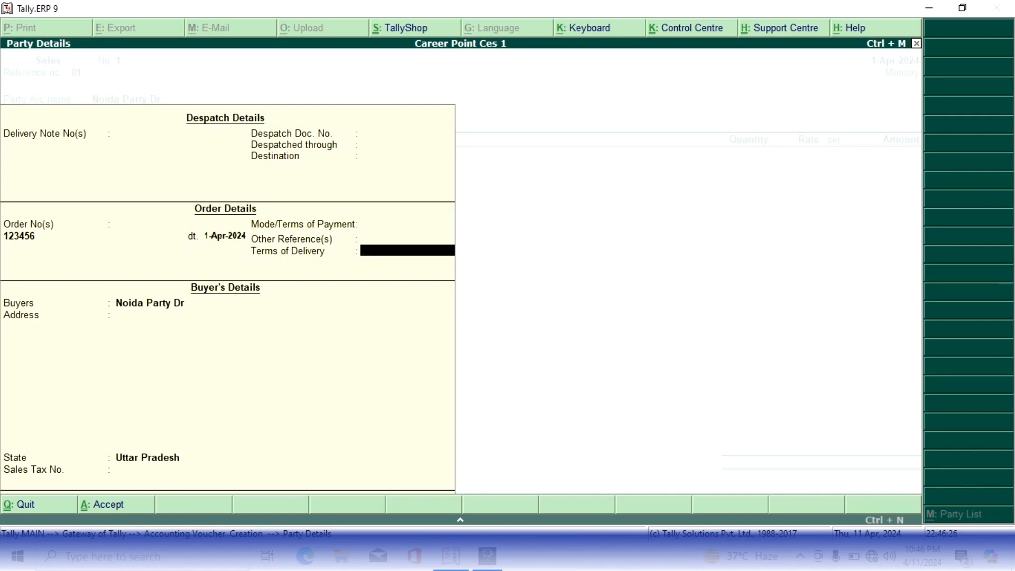
pyautogui.press('Return')
pyautogui.press('Return')
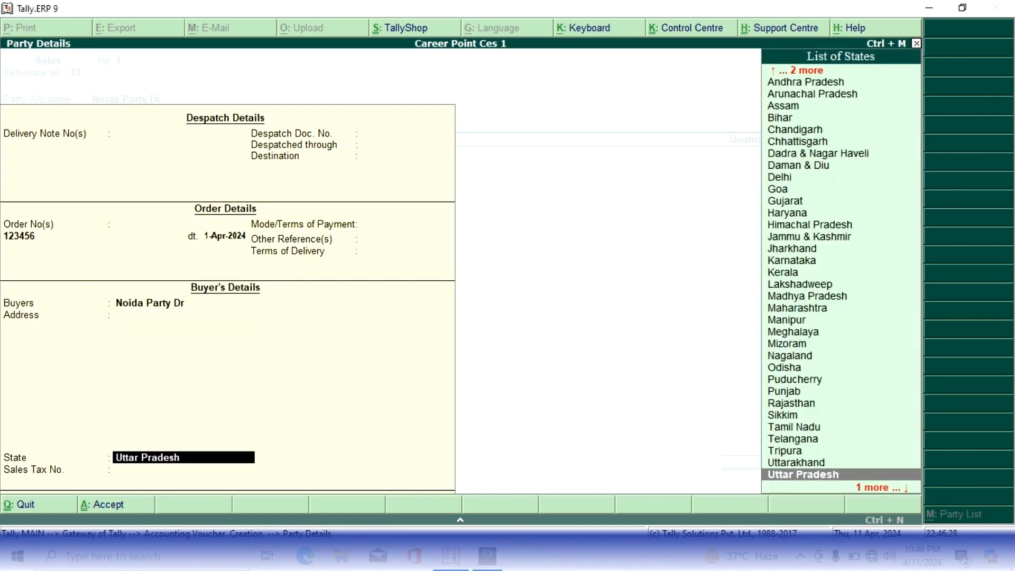
pyautogui.press('Return')
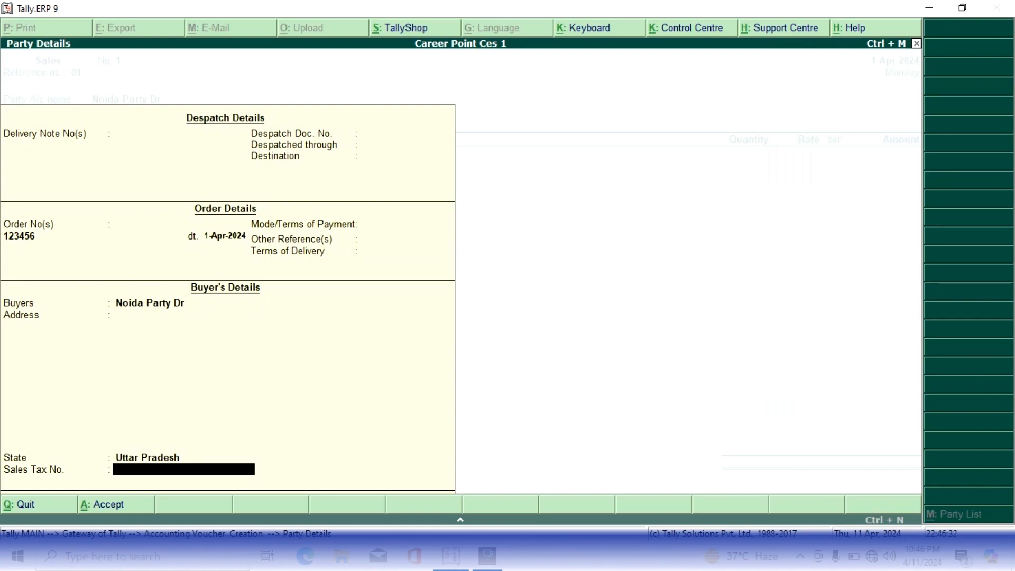
pyautogui.press('Return')
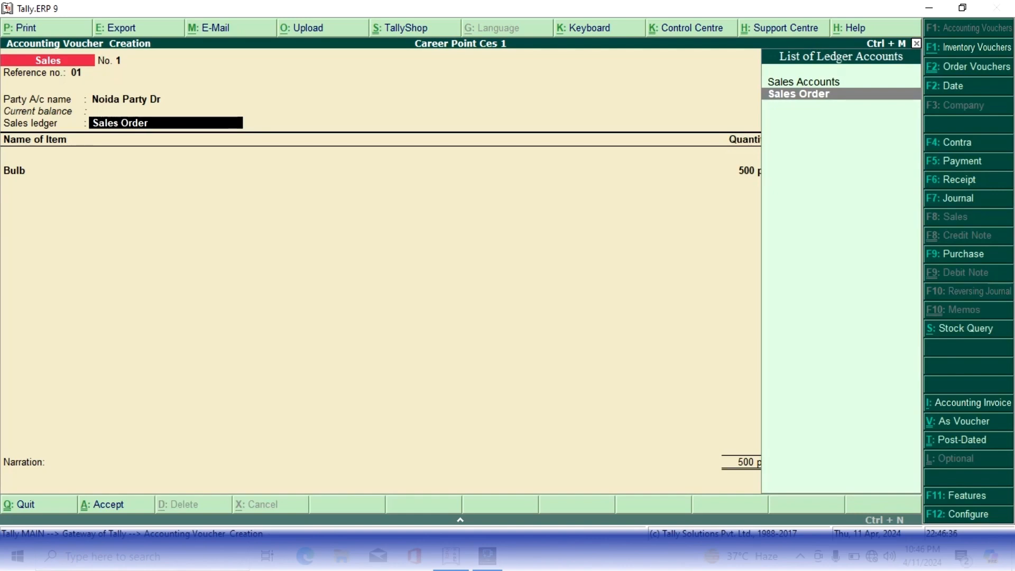
# Select Sales Accounts as the sales ledger and accept the Bulb allocation of 500 pcs at 300 per pcs from the order.
pyautogui.press('Up')
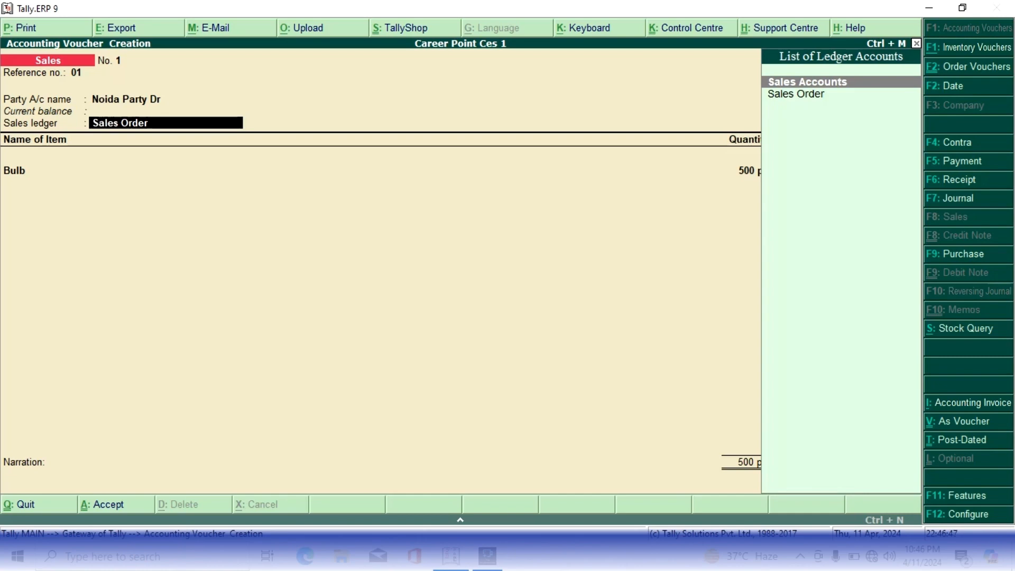
pyautogui.press('Return')
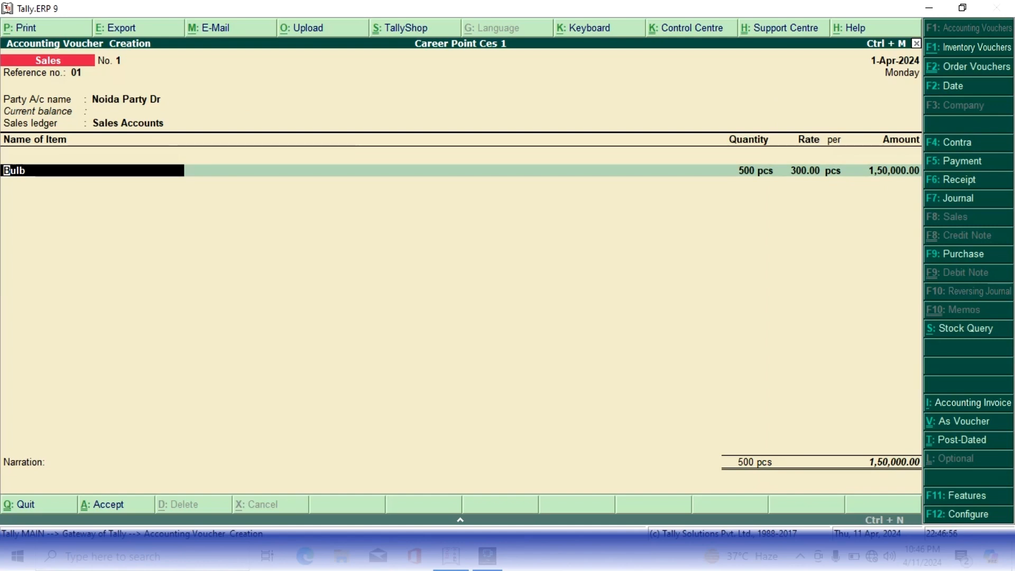
pyautogui.press('Return')
pyautogui.press('Return')
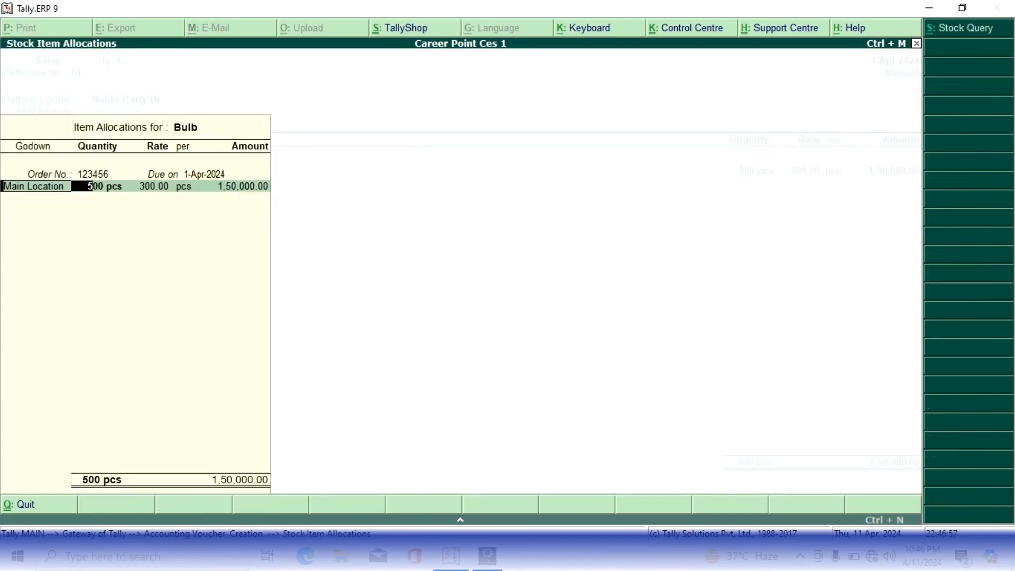
pyautogui.press('Return')
pyautogui.press('Return')
pyautogui.press('Return')
pyautogui.press('Return')
pyautogui.press('Return')
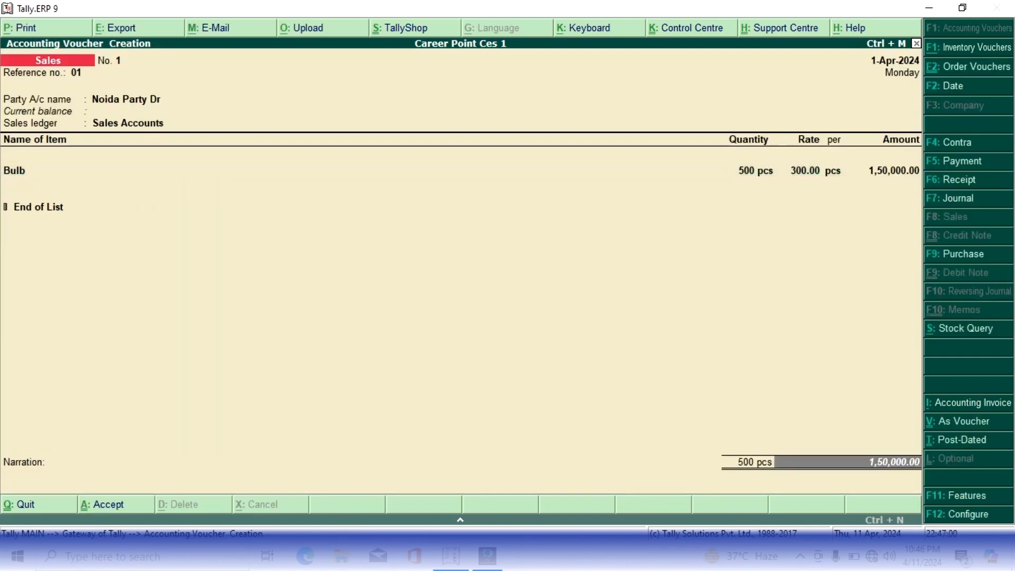
# Save the sales voucher with a blank narration.
pyautogui.press('Return')
pyautogui.press('Return')
pyautogui.press('Return')
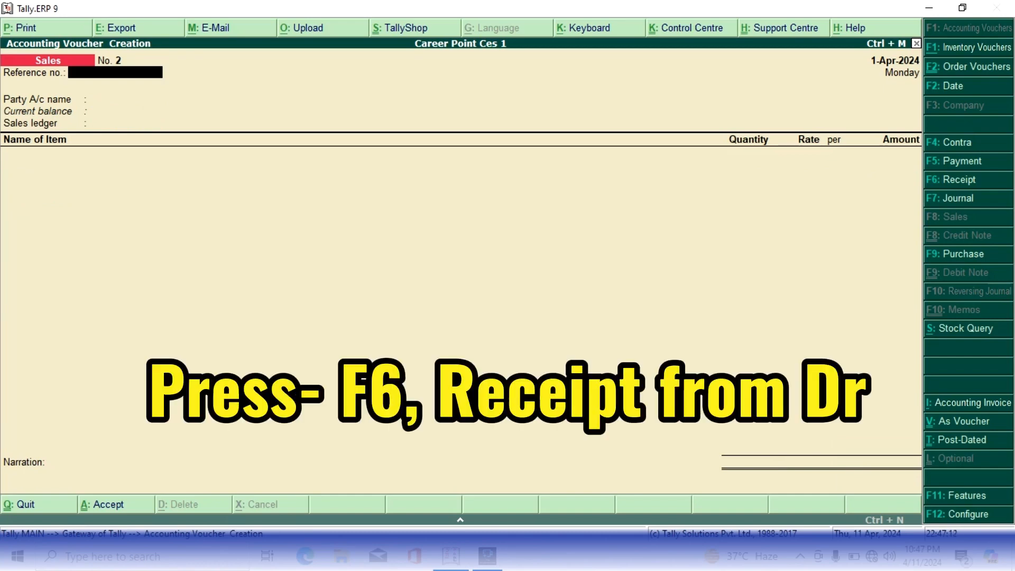
# Start a receipt voucher with Cash as the account and Noida Party Dr as the particulars ledger.
pyautogui.press('F6')
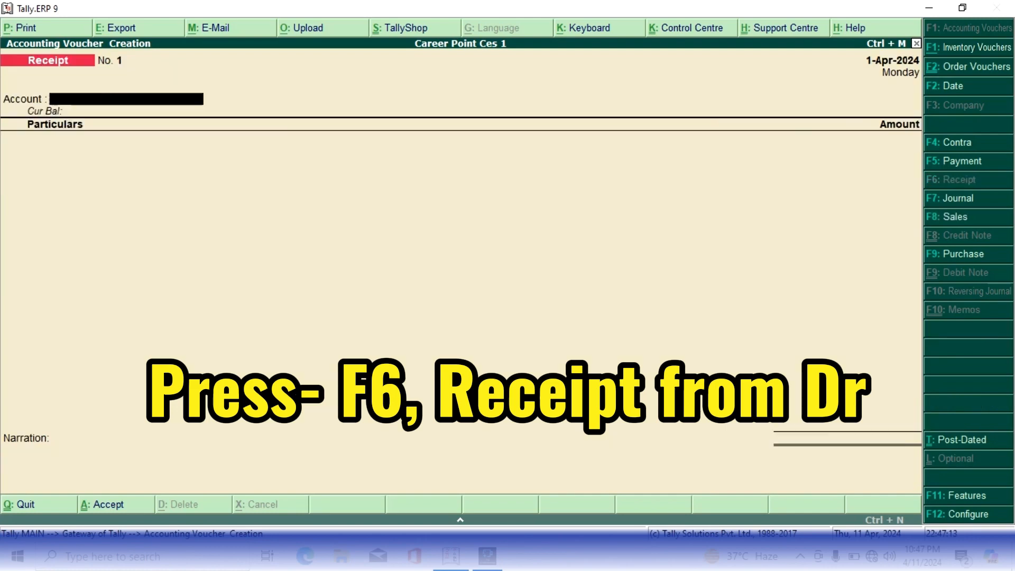
pyautogui.press('Return')
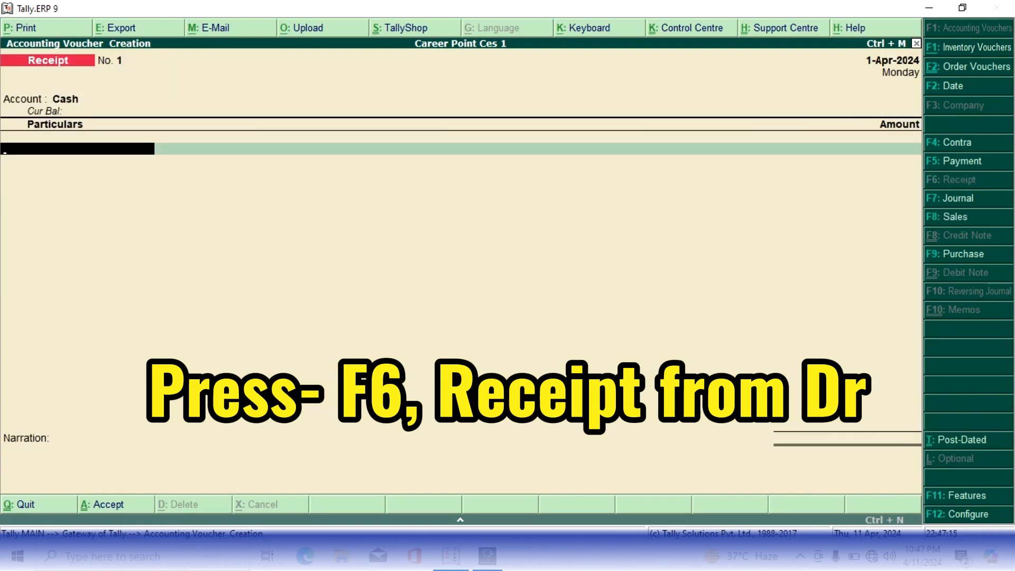
pyautogui.write('Noi')
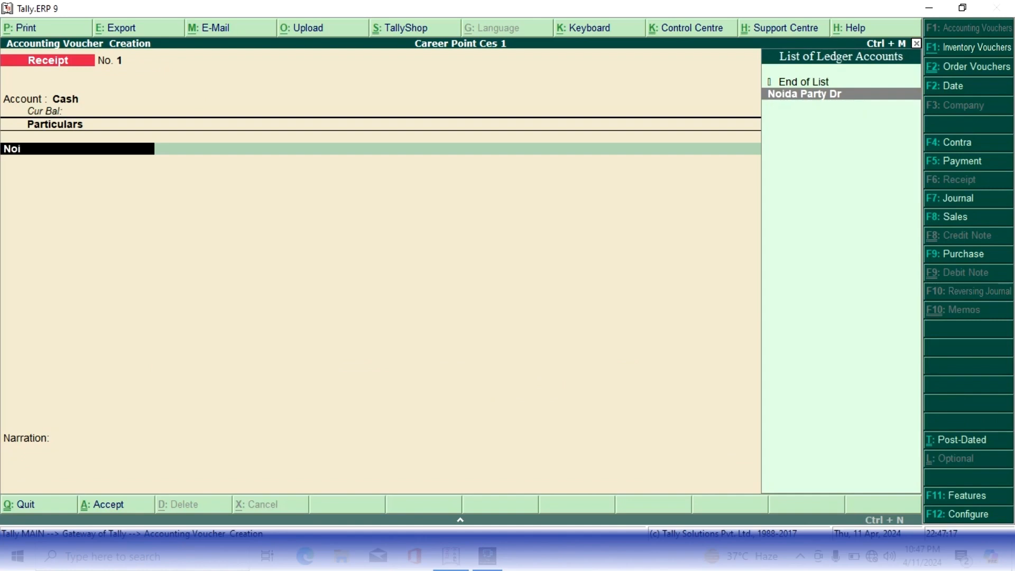
pyautogui.press('Return')
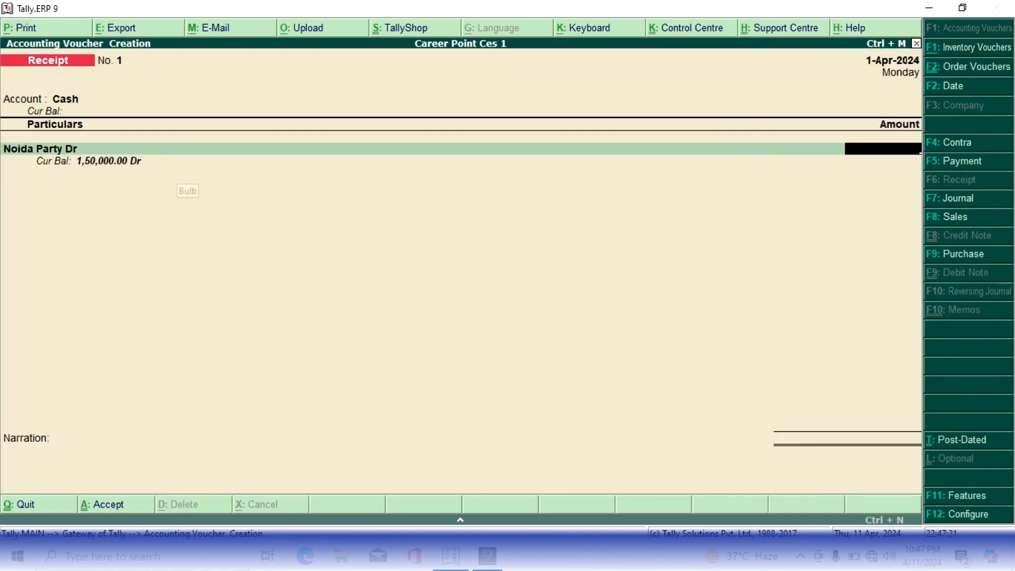
# Set the receipt amount from Noida Party Dr to 1,50,000, end the ledger list and save the receipt voucher.
pyautogui.write('1500000')
pyautogui.press('Return')
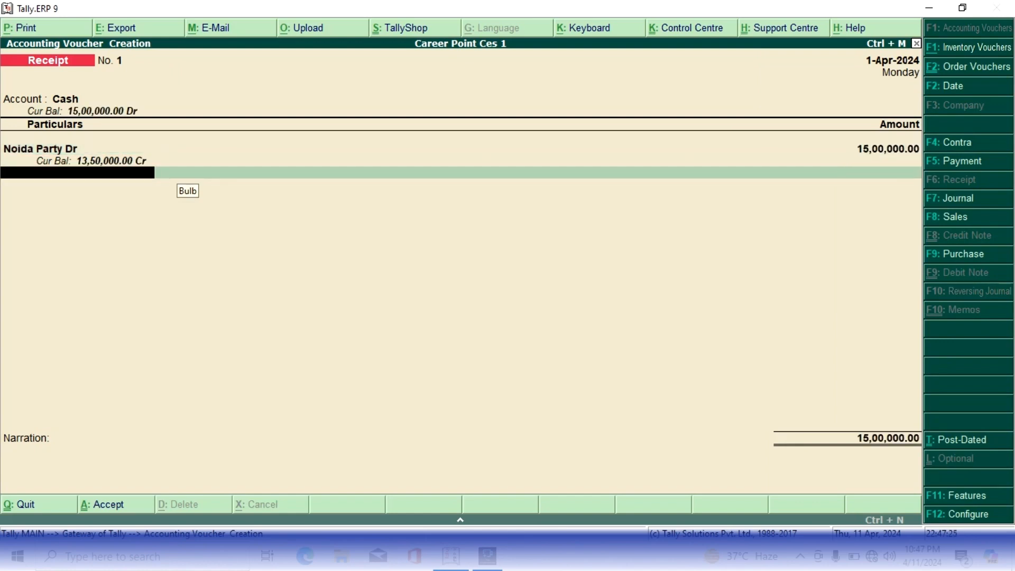
pyautogui.press('BackSpace')
pyautogui.write('150')
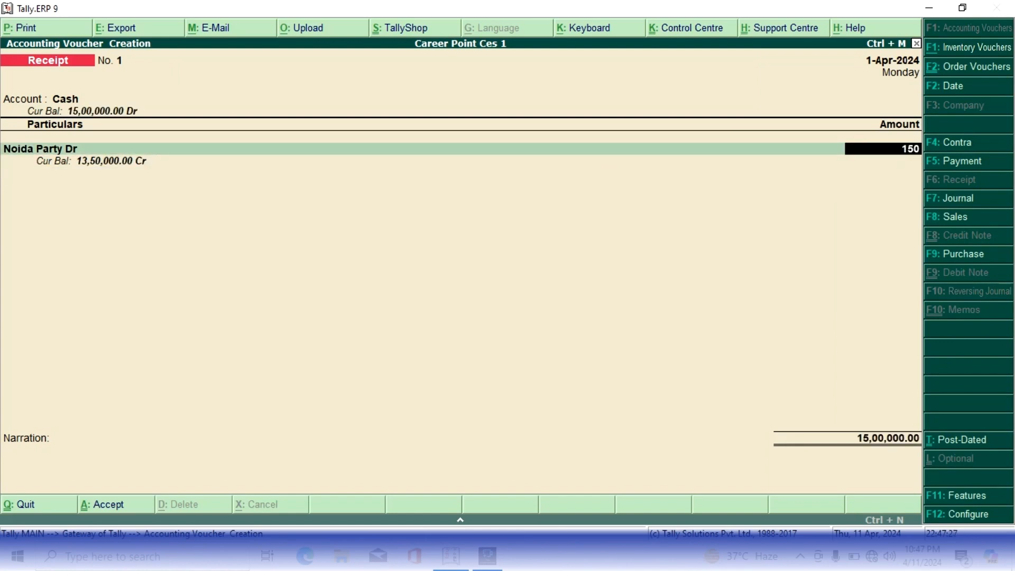
pyautogui.write('000')
pyautogui.press('Return')
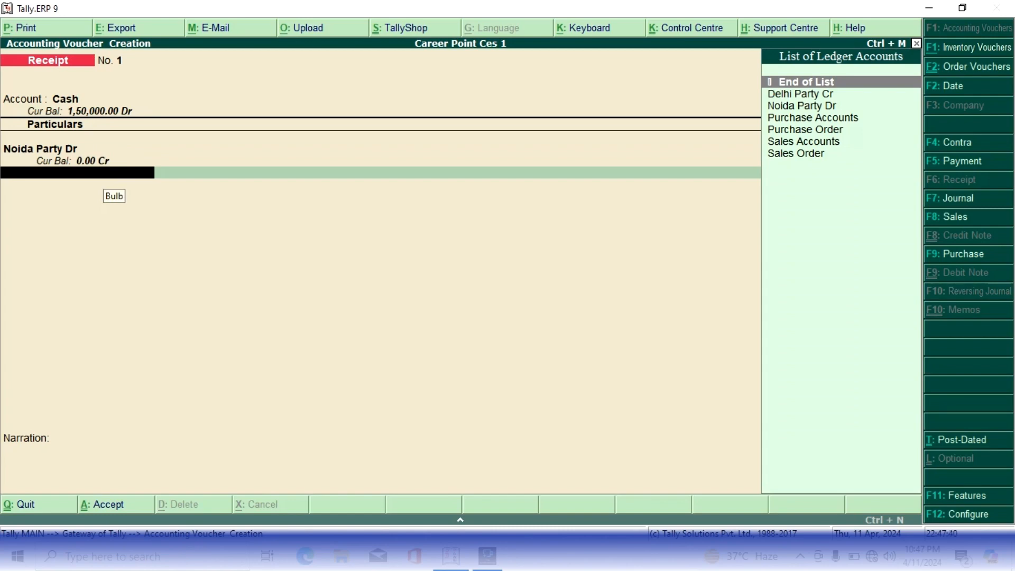
pyautogui.press('Return')
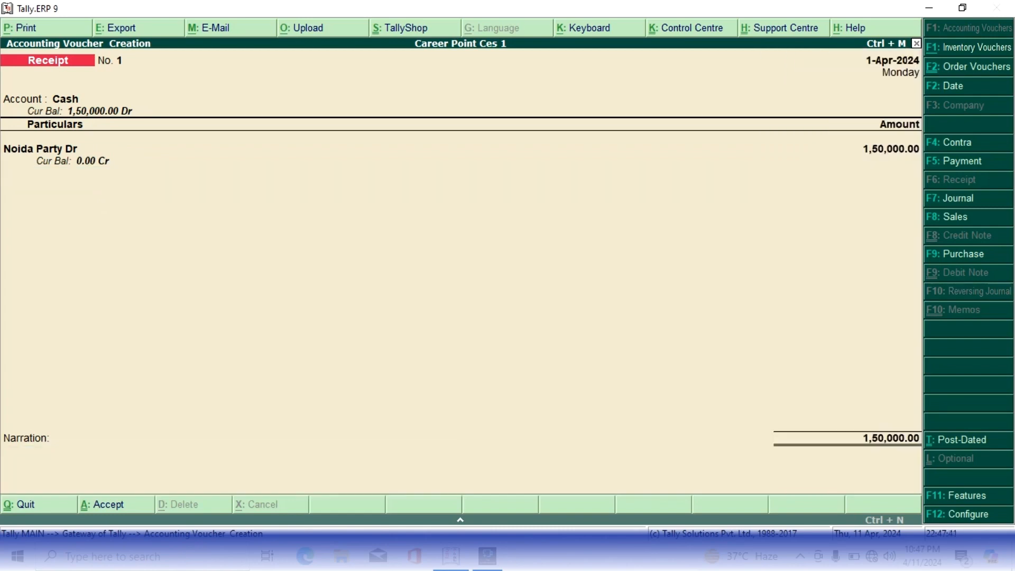
pyautogui.hotkey('ctrl', 'a')
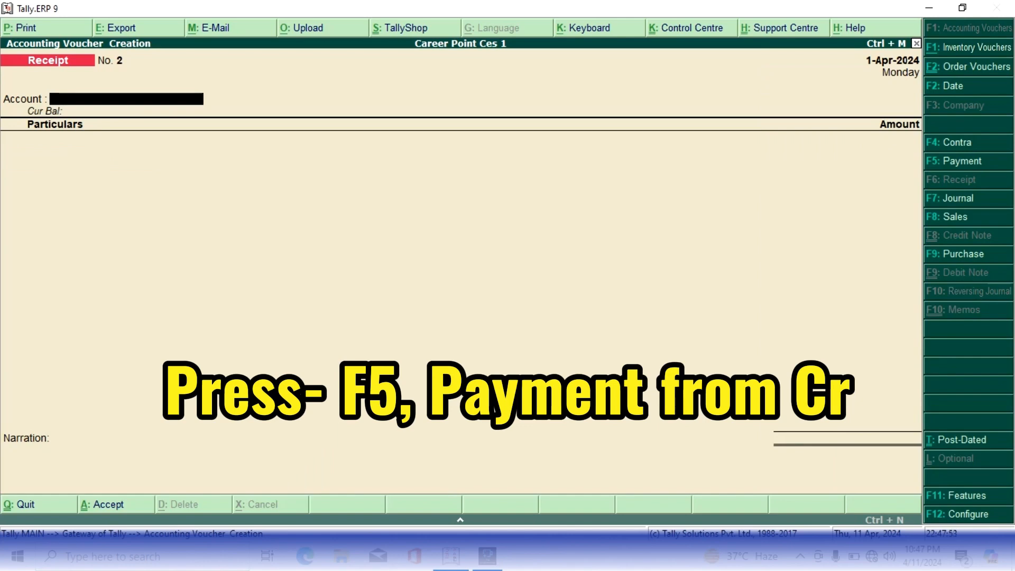
# Start a payment voucher with Cash as the account and Delhi Party Cr as the particulars ledger.
pyautogui.press('F5')
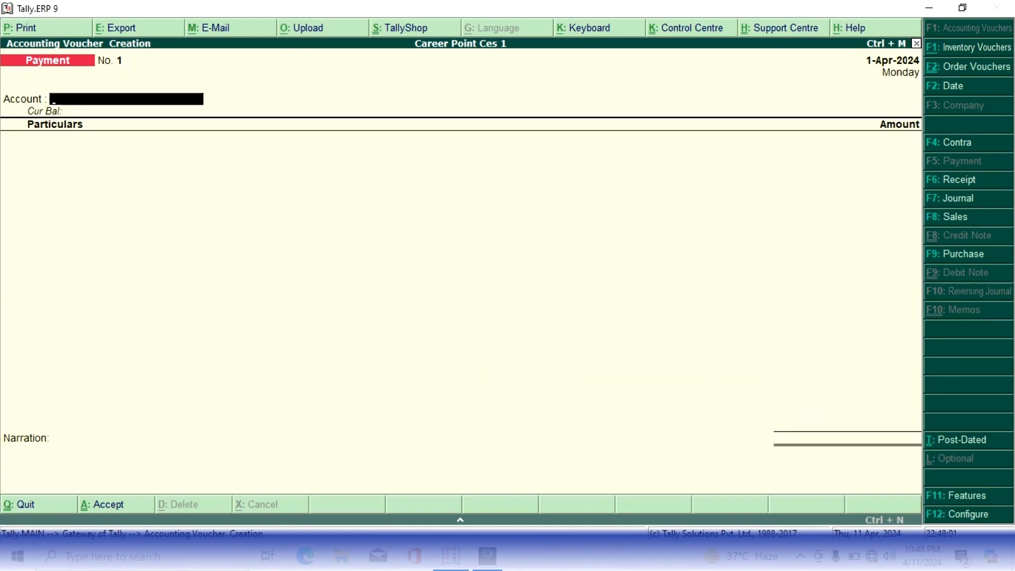
pyautogui.write('Ca')
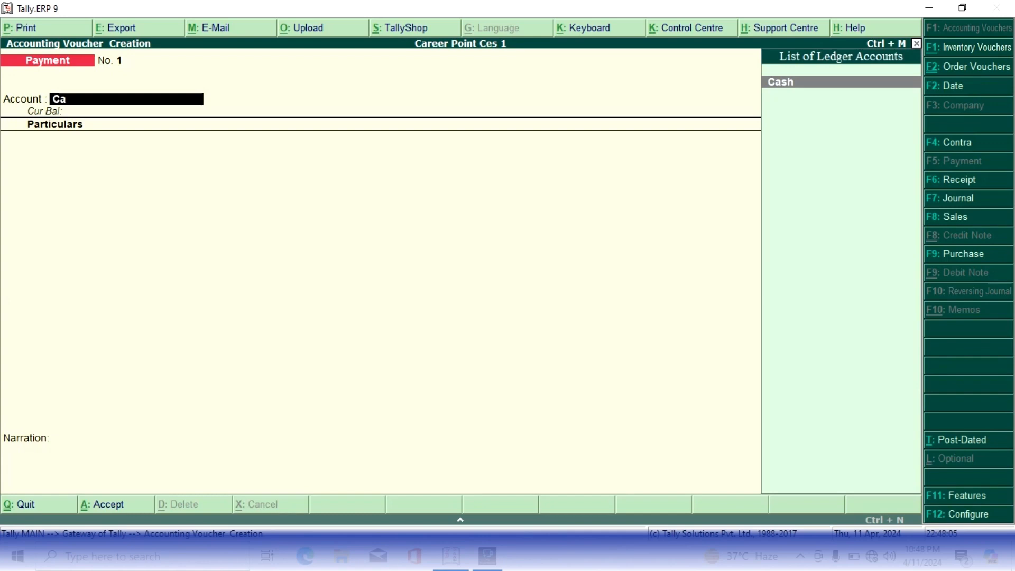
pyautogui.press('Return')
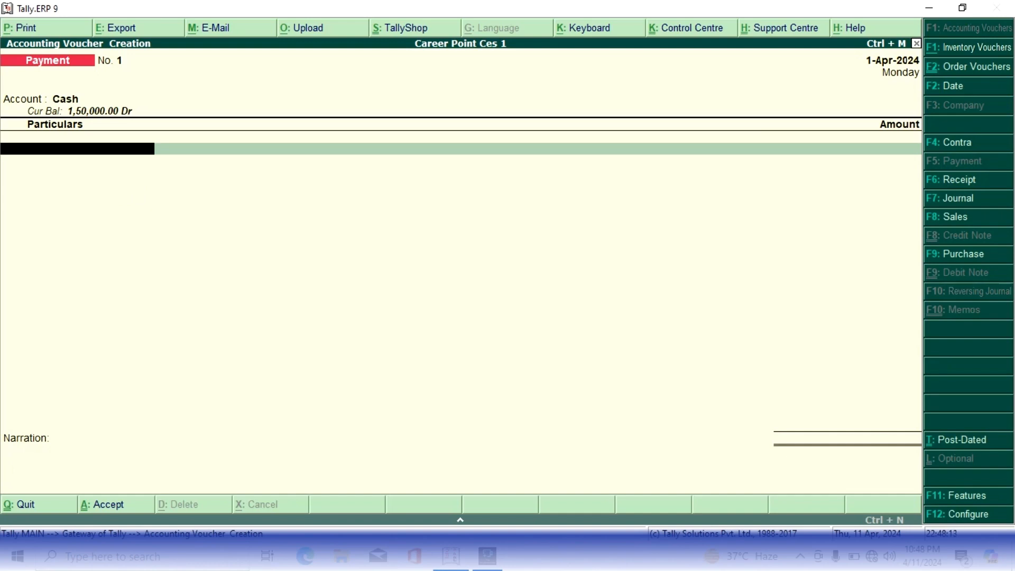
pyautogui.write('D')
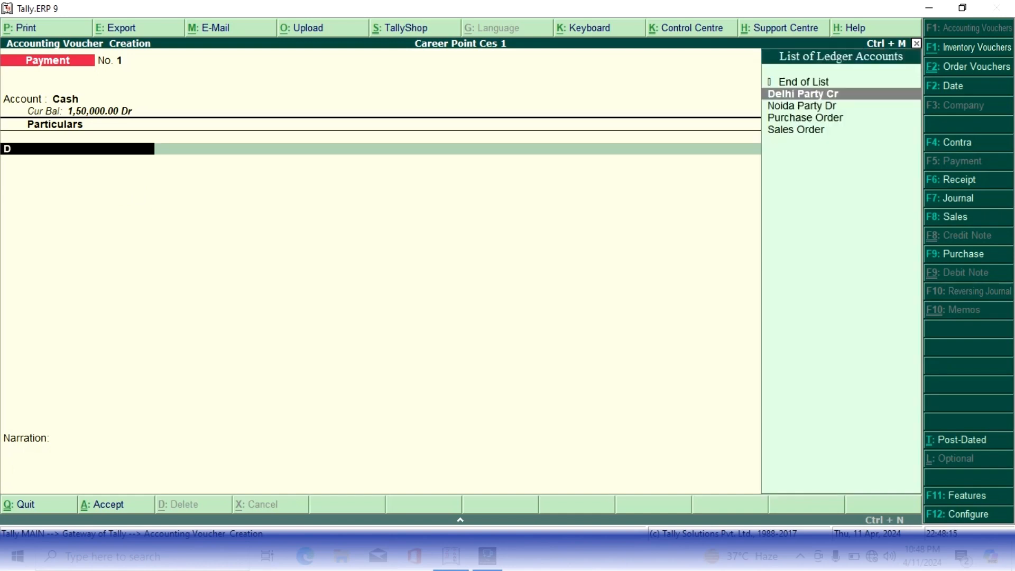
pyautogui.press('Return')
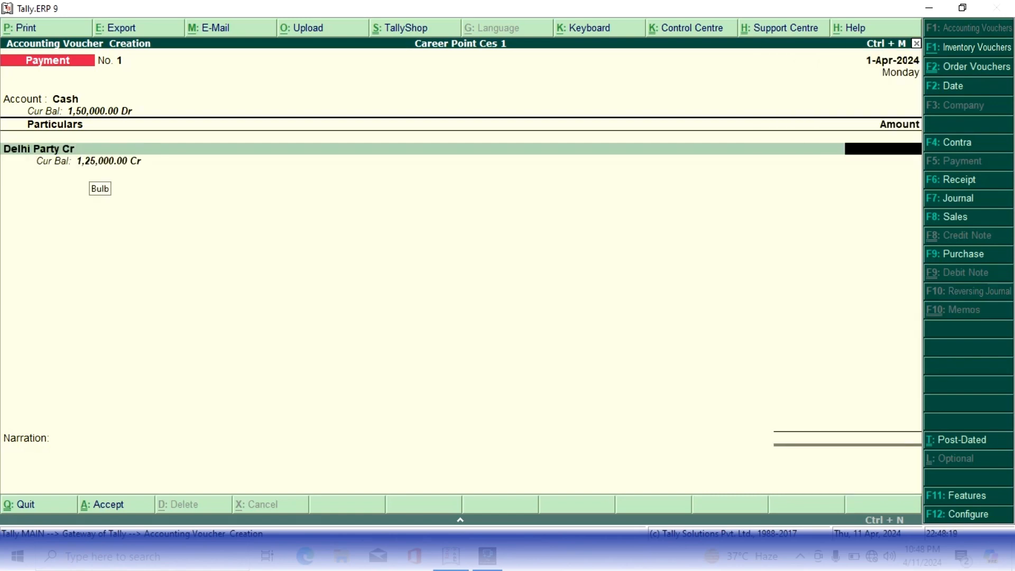
# Set the payment amount to Delhi Party Cr to 1,25,000, end the ledger list and save the payment voucher with a blank narration.
pyautogui.write('12')
pyautogui.write('000')
pyautogui.press('Return')
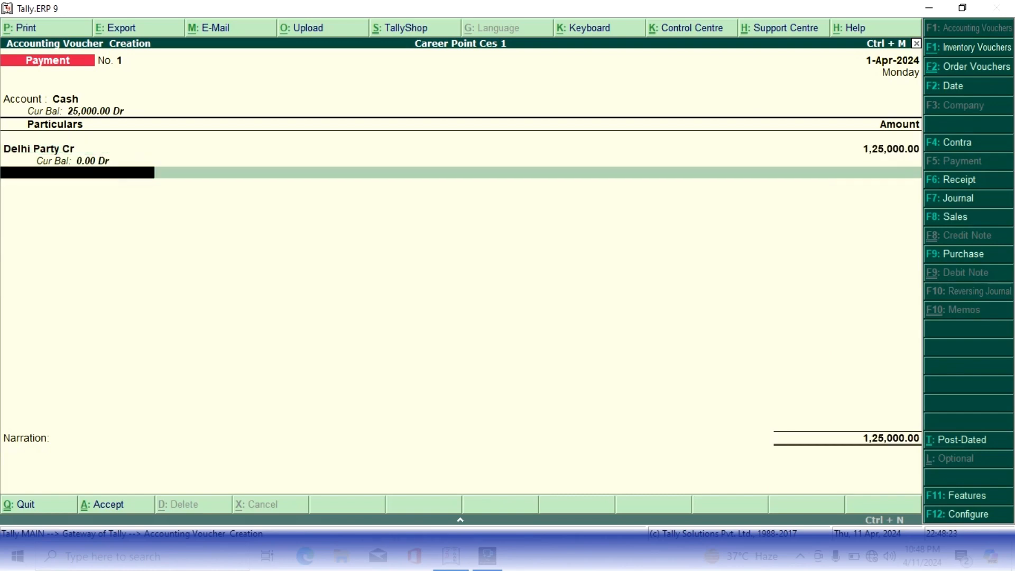
pyautogui.press('Return')
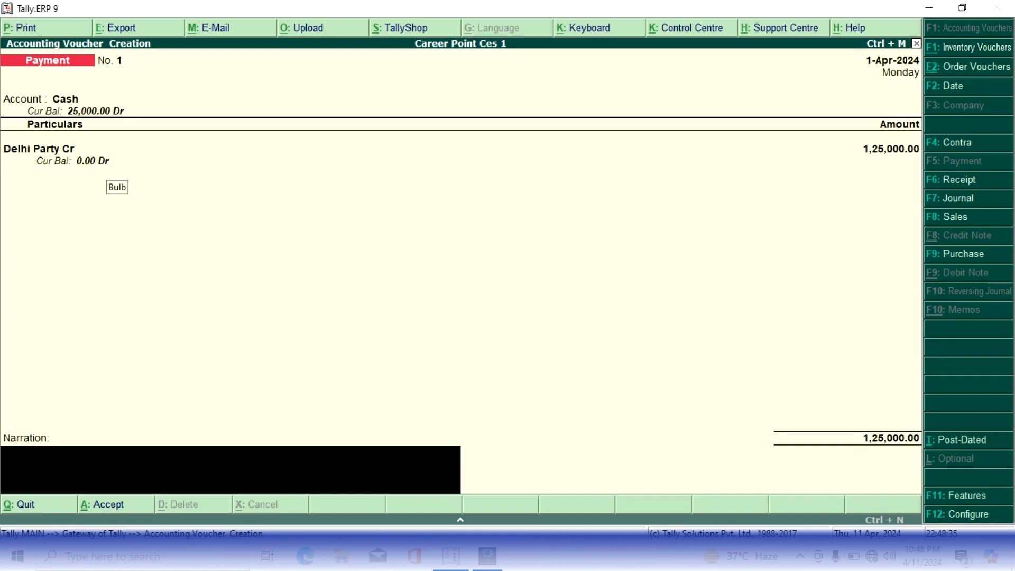
pyautogui.press('Return')
pyautogui.press('Return')
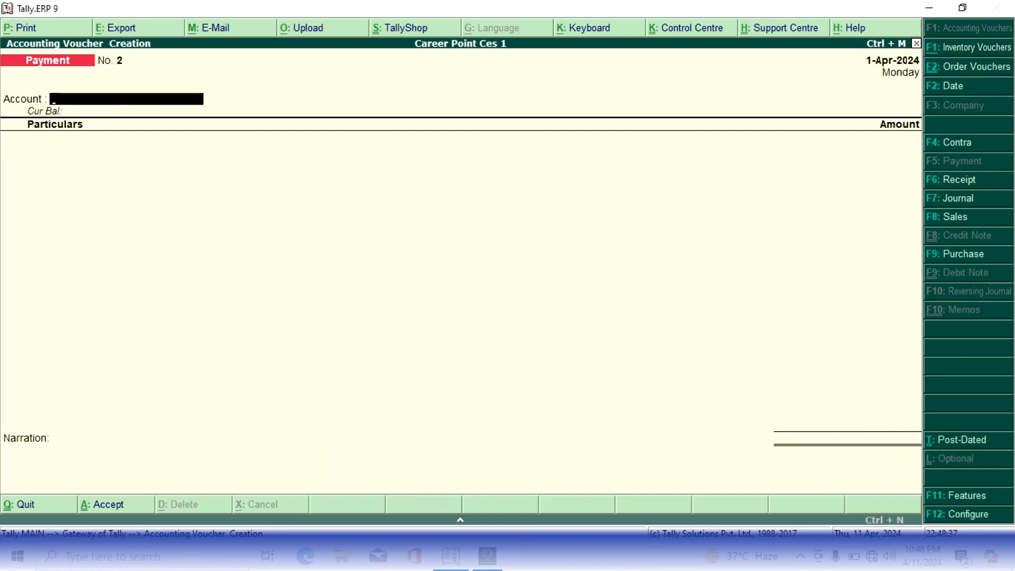
# Start another payment voucher with Cash as the account and create a particulars ledger named Career Point Ces 1 without an alias.
pyautogui.write('cash')
pyautogui.press('Return')
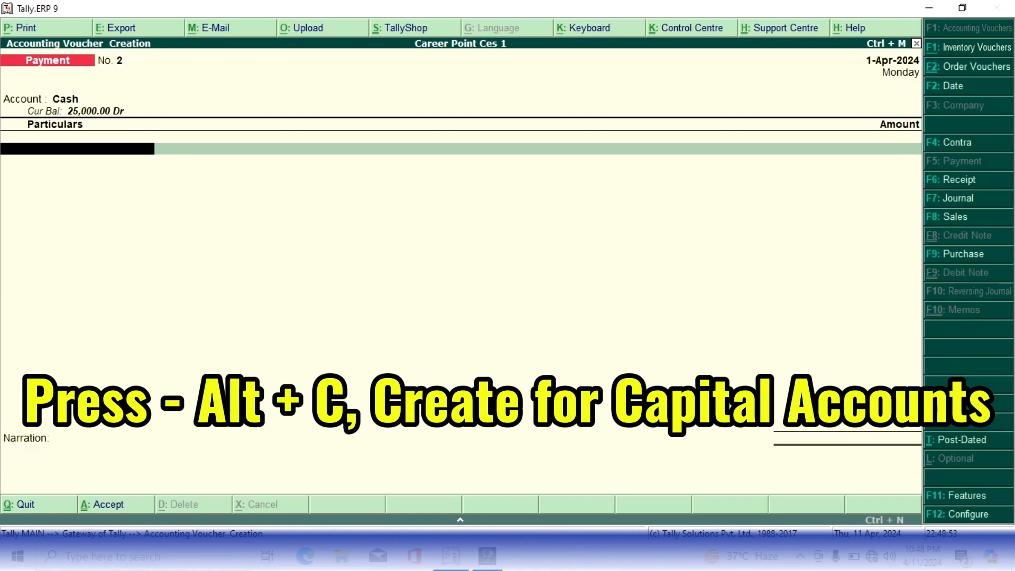
pyautogui.hotkey('alt', 'c')
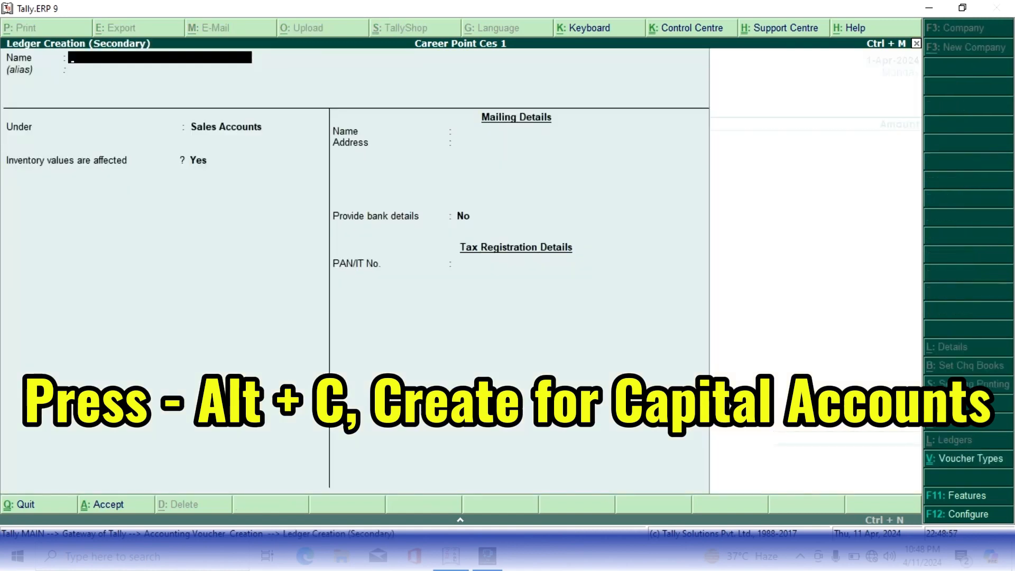
pyautogui.write('C')
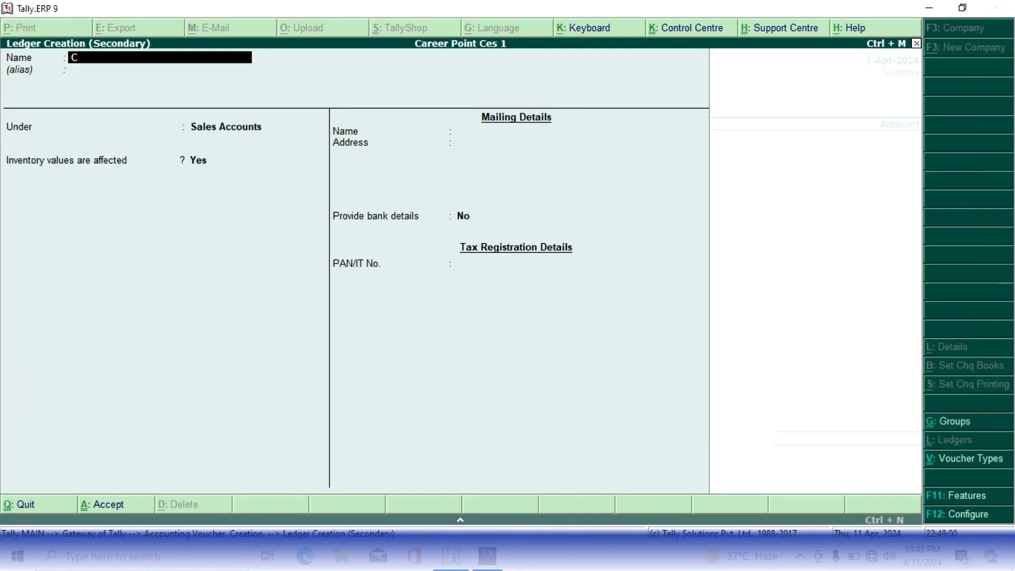
pyautogui.write('apita')
pyautogui.press('BackSpace')
pyautogui.press('BackSpace')
pyautogui.press('BackSpace')
pyautogui.press('BackSpace')
pyautogui.press('BackSpace')
pyautogui.press('BackSpace')
pyautogui.press('BackSpace')
pyautogui.write('Career Point Ces 1')
pyautogui.press('Return')
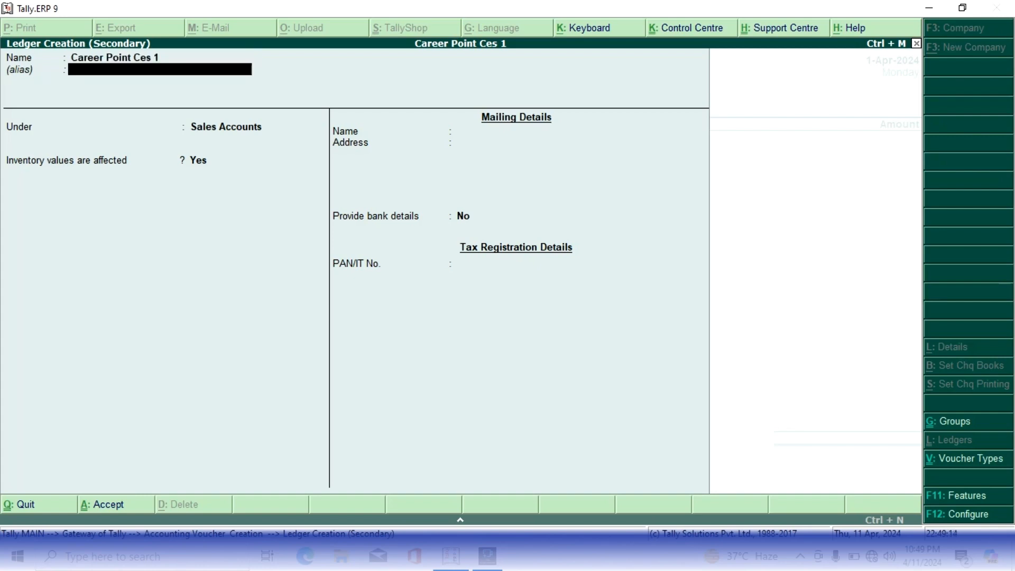
pyautogui.press('Return')
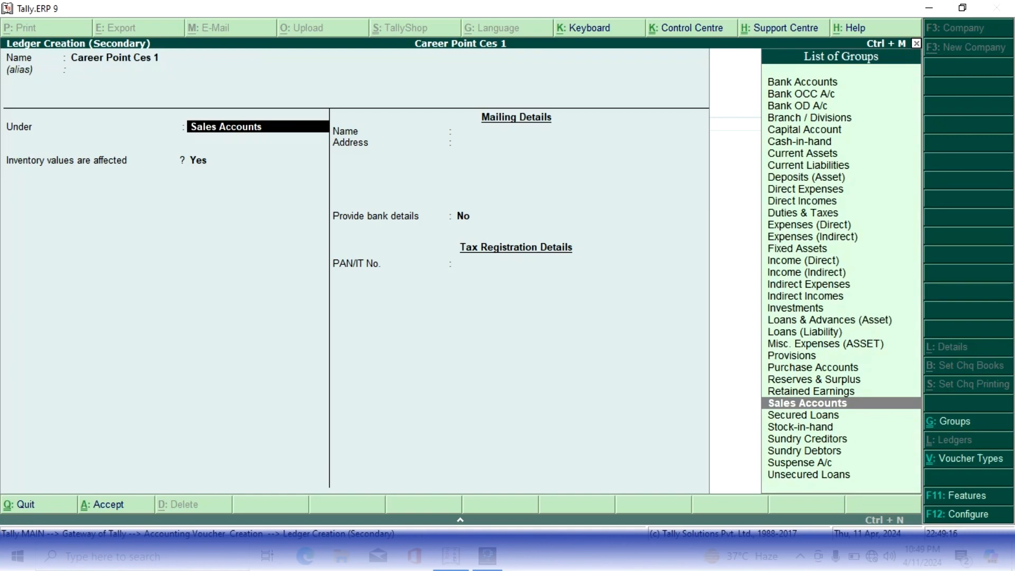
# Place the new ledger under Capital Account, keep the remaining default details and save it into the payment voucher.
pyautogui.write('Ca')
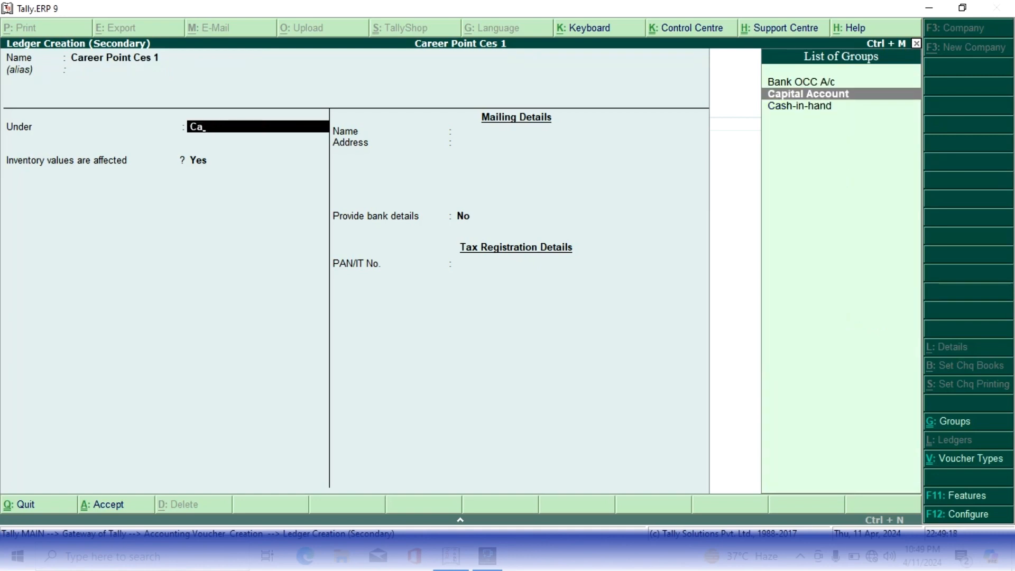
pyautogui.press('Return')
pyautogui.press('Return')
pyautogui.press('Return')
pyautogui.press('Return')
pyautogui.press('Return')
pyautogui.press('Return')
pyautogui.press('Return')
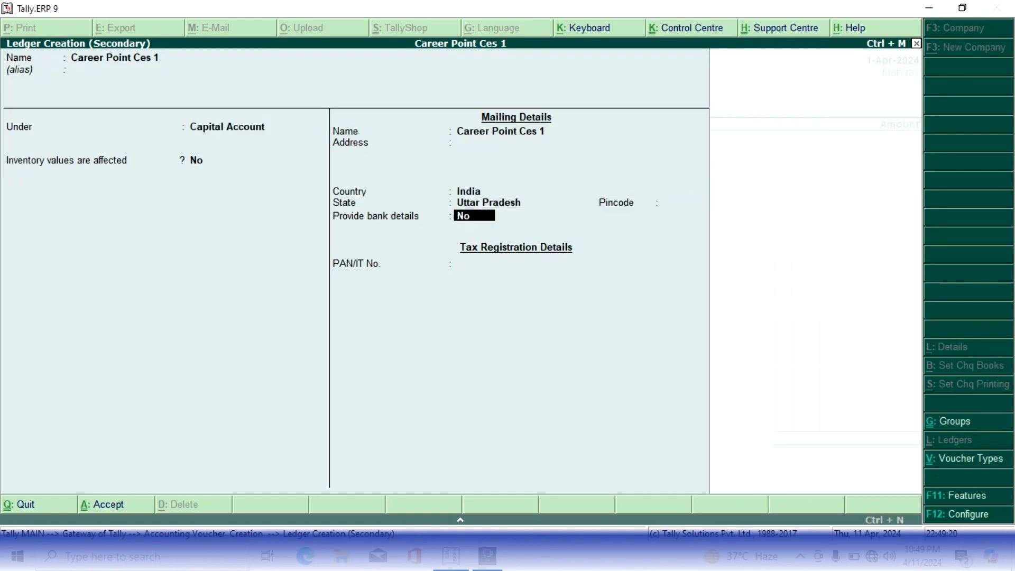
pyautogui.press('Return')
pyautogui.press('Return')
pyautogui.press('Return')
pyautogui.press('Return')
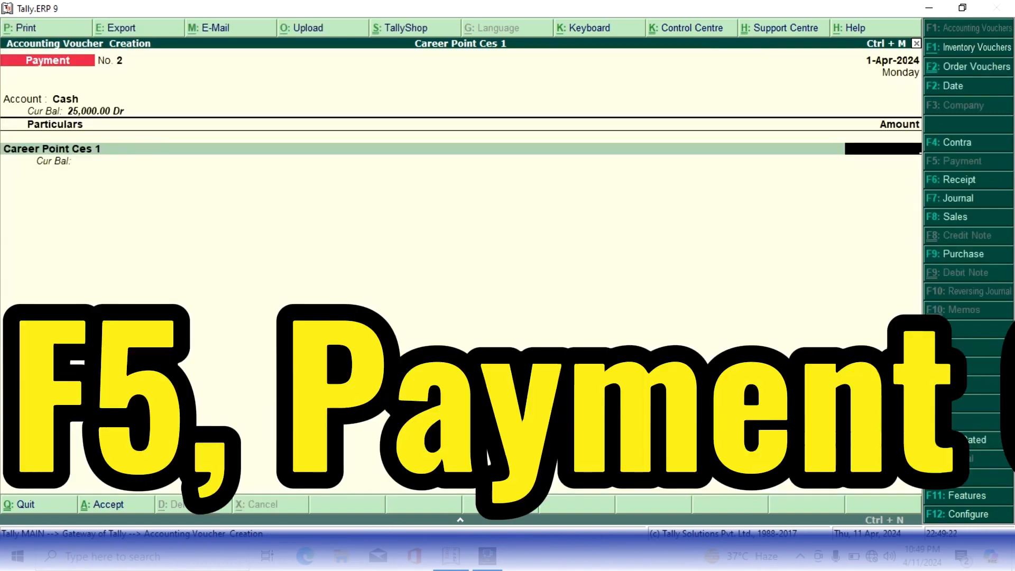
# Set the payment amount for Career Point Ces 1 to 25,000, save the voucher and leave voucher creation.
pyautogui.write('25000')
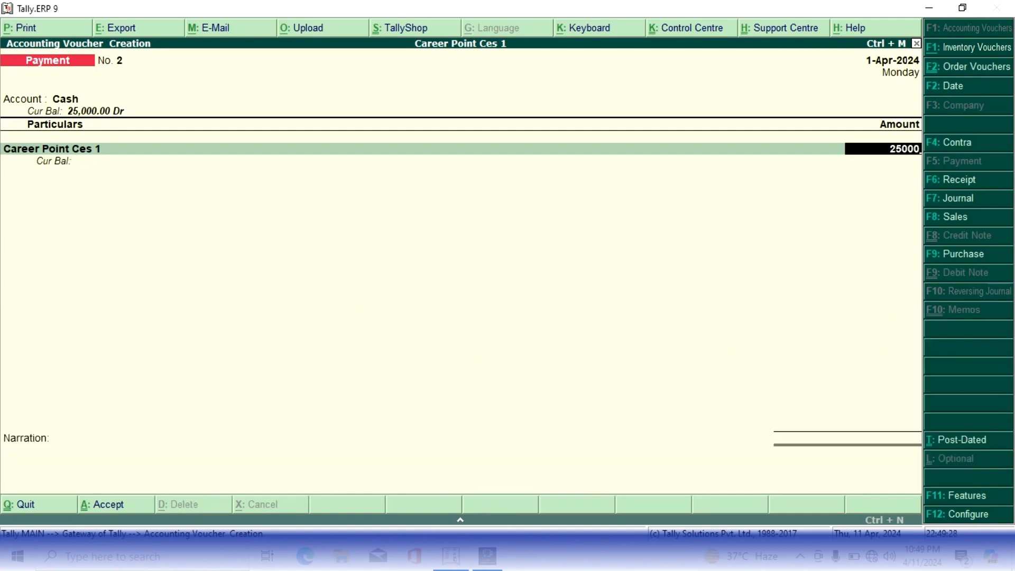
pyautogui.press('Return')
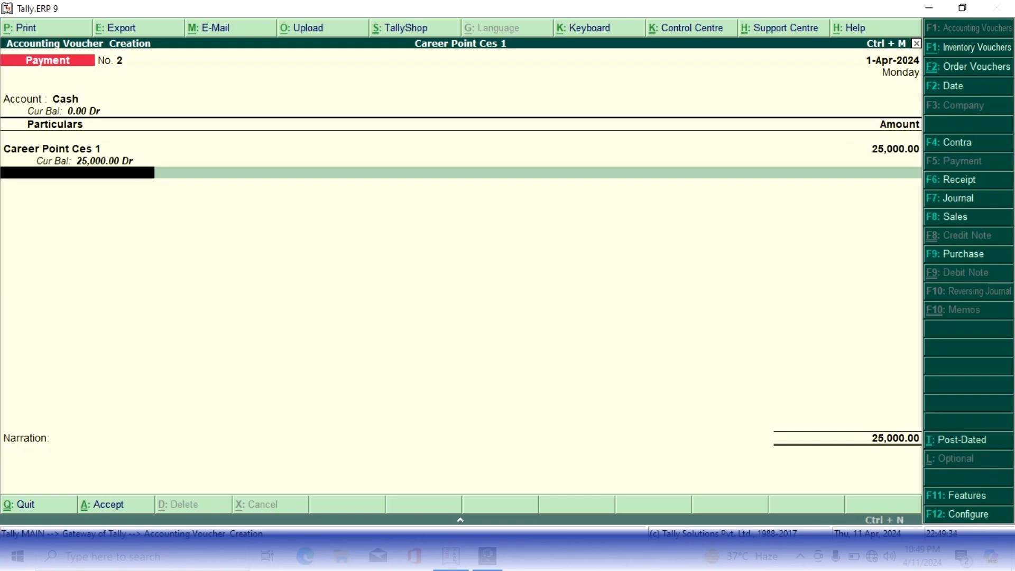
pyautogui.press('Return')
pyautogui.press('Return')
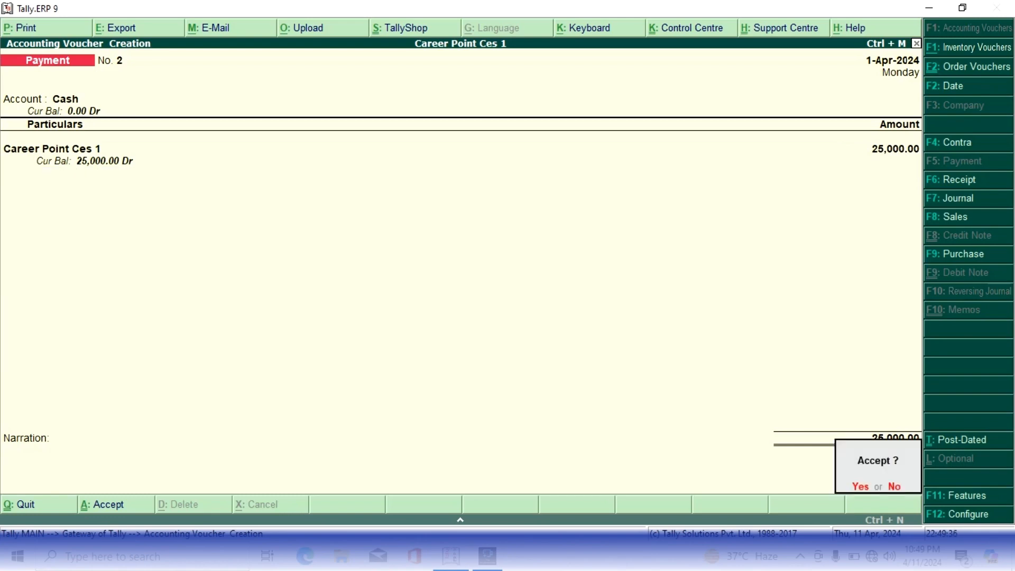
pyautogui.press('Return')
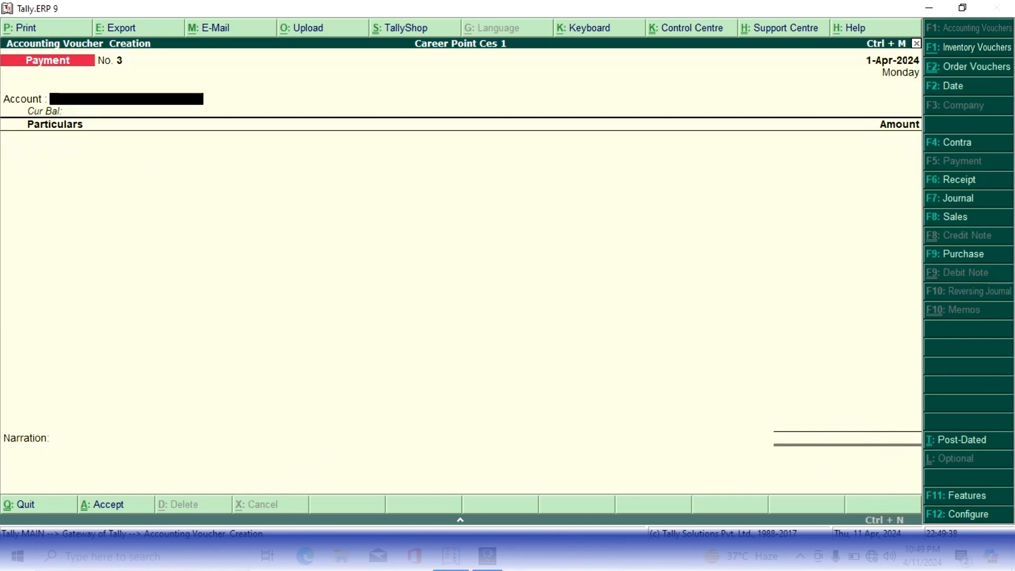
pyautogui.press('Return')
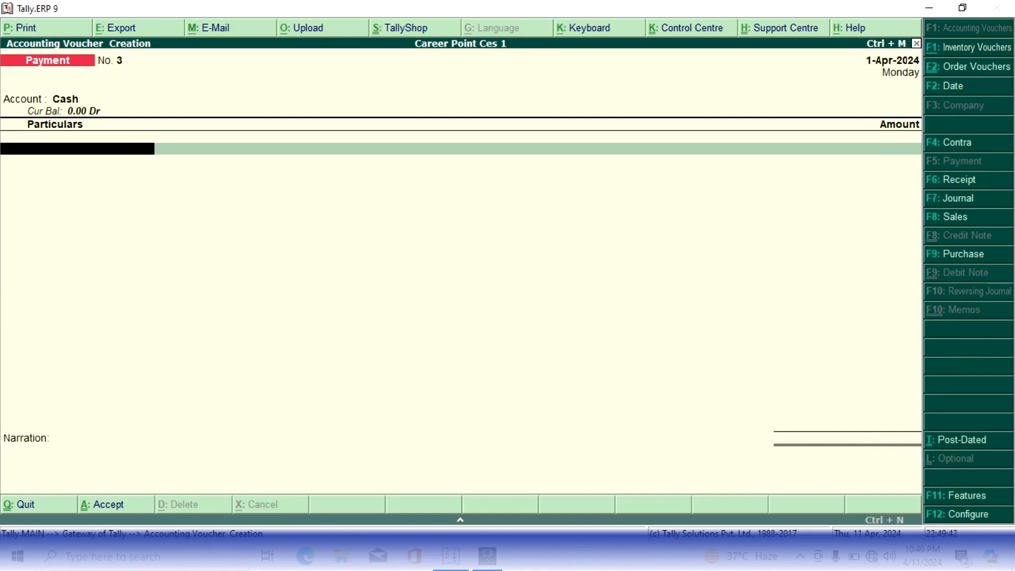
pyautogui.press('Escape')
pyautogui.press('Escape')
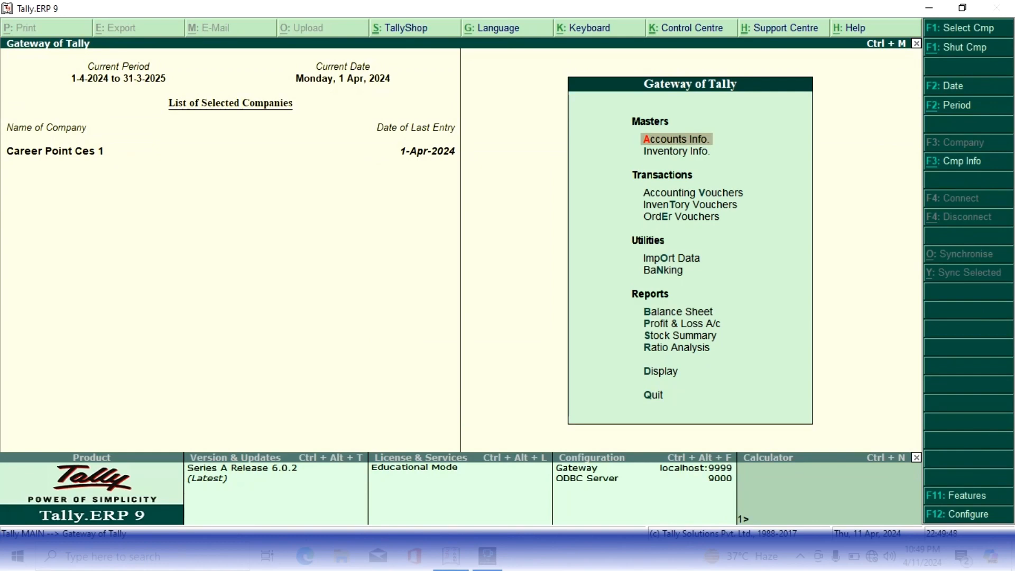
# Open the Day Book report for the company.
pyautogui.press('Up')
pyautogui.press('Up')
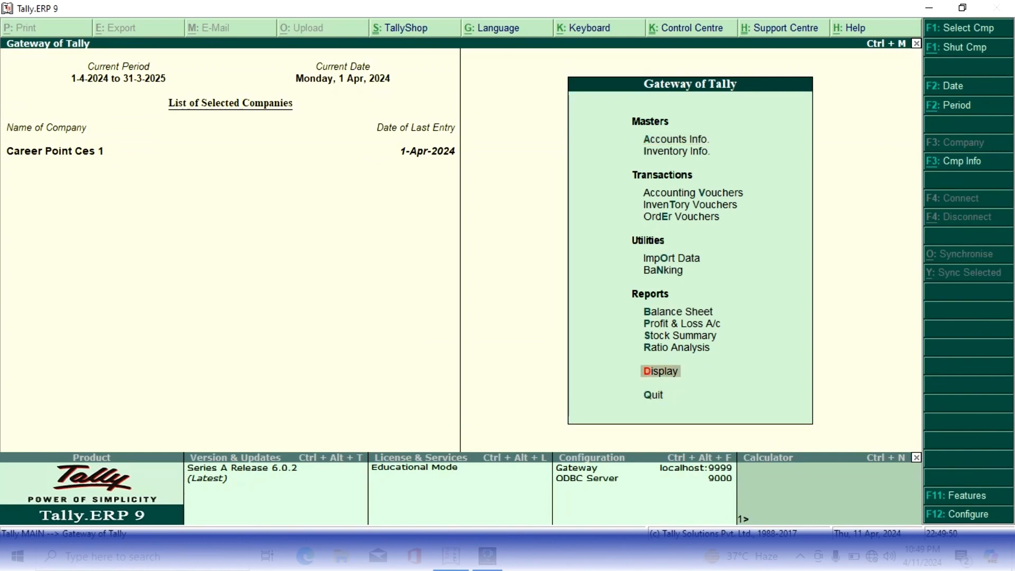
pyautogui.press('Return')
pyautogui.press('Down')
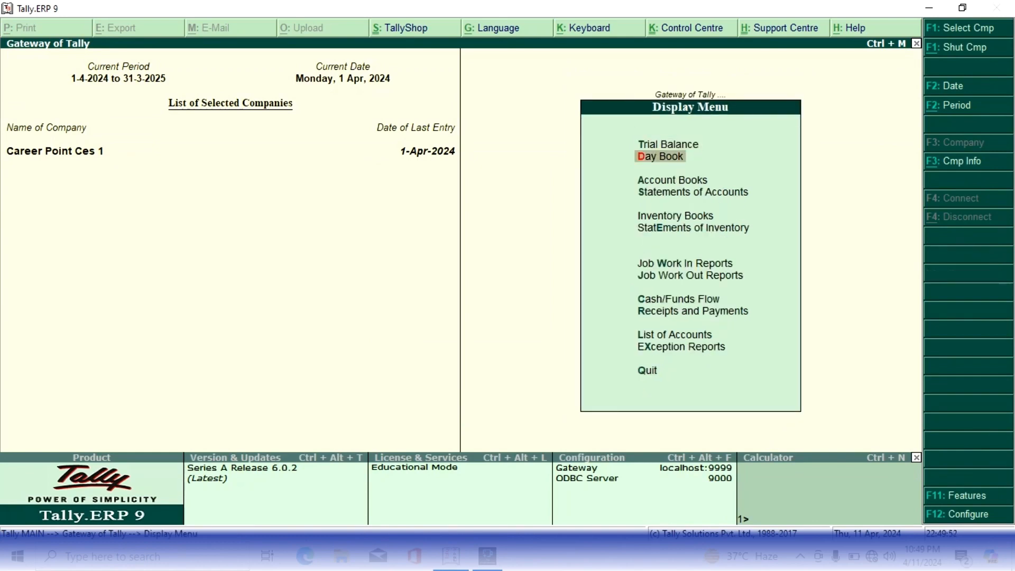
pyautogui.press('Return')
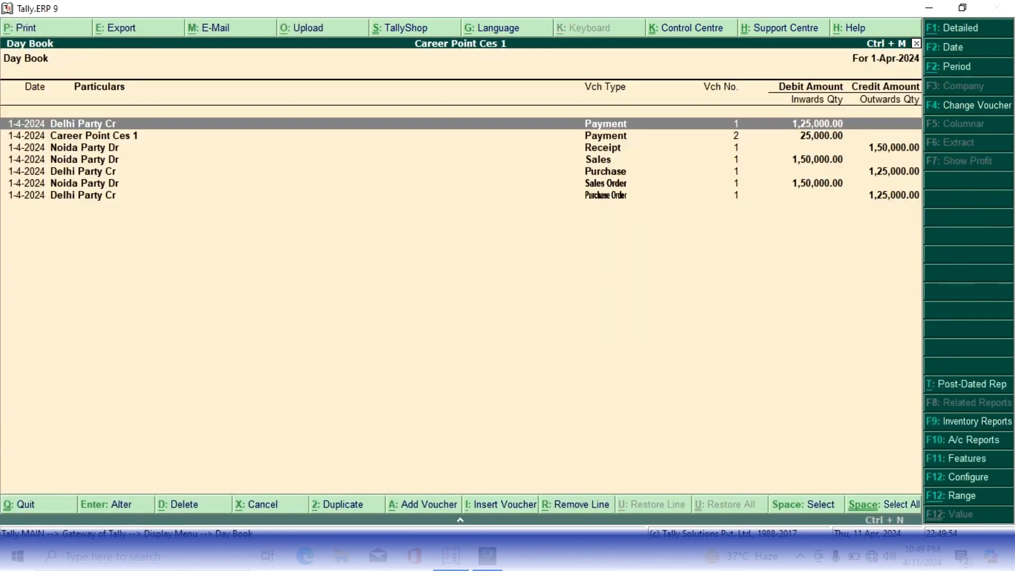
# Review the order, purchase, sales, receipt and payment entries listed in the Day Book.
pyautogui.press('Down')
pyautogui.press('Down')
pyautogui.press('Down')
pyautogui.press('Down')
pyautogui.press('Down')
pyautogui.press('Down')
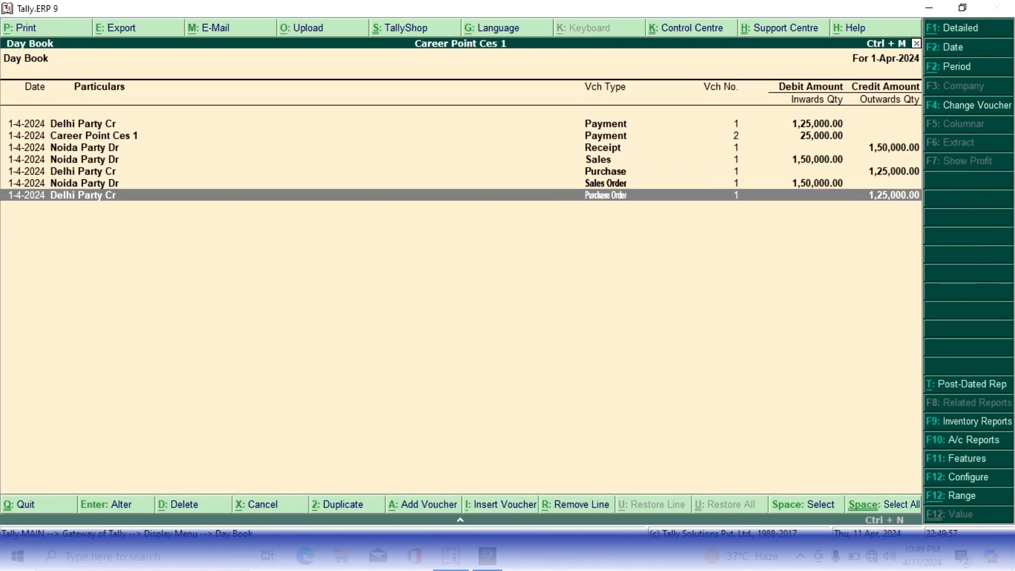
pyautogui.press('Up')
pyautogui.press('Down')
pyautogui.press('Up')
pyautogui.press('Up')
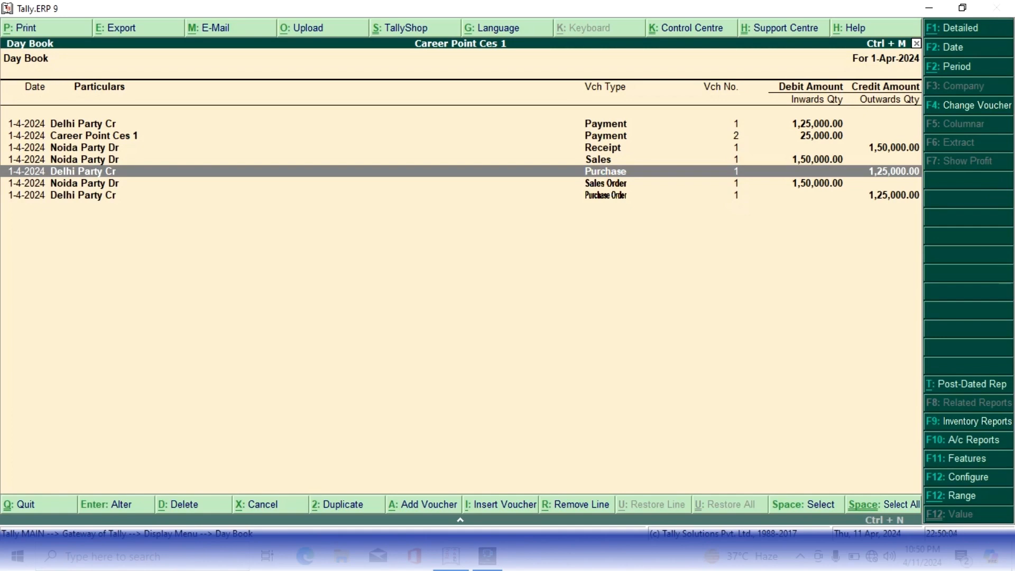
pyautogui.press('Down')
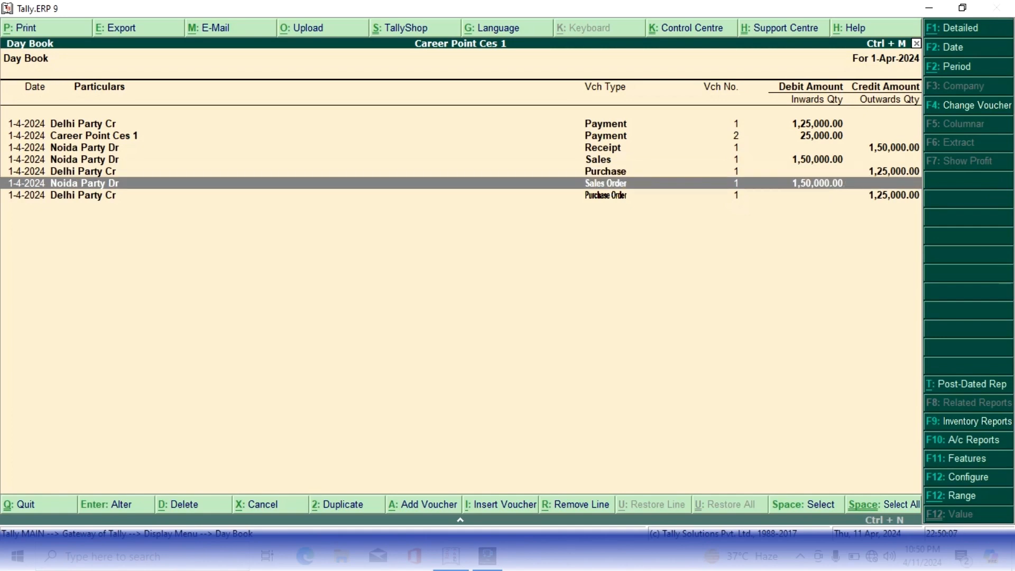
pyautogui.press('Up')
pyautogui.press('Up')
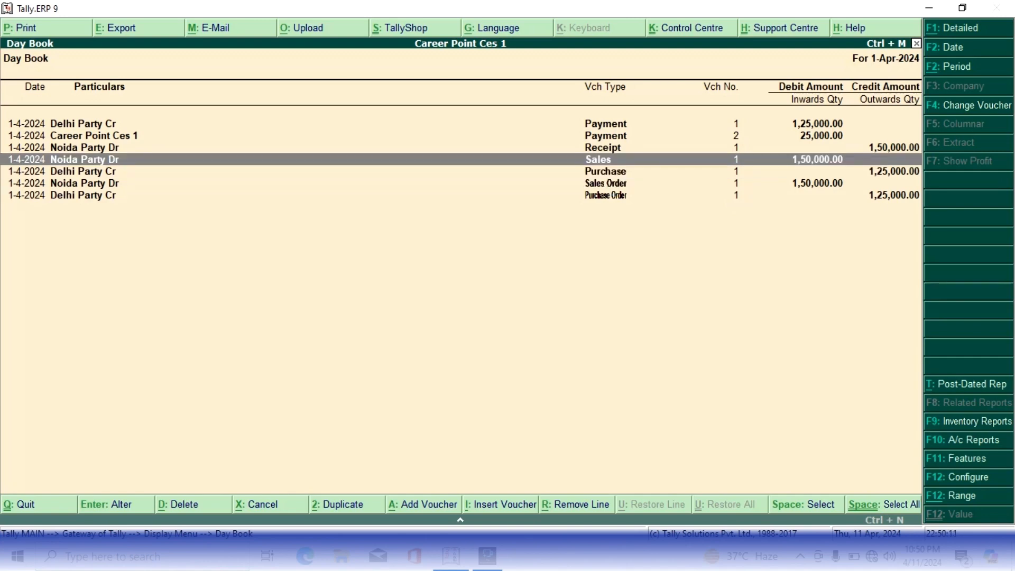
pyautogui.press('Up')
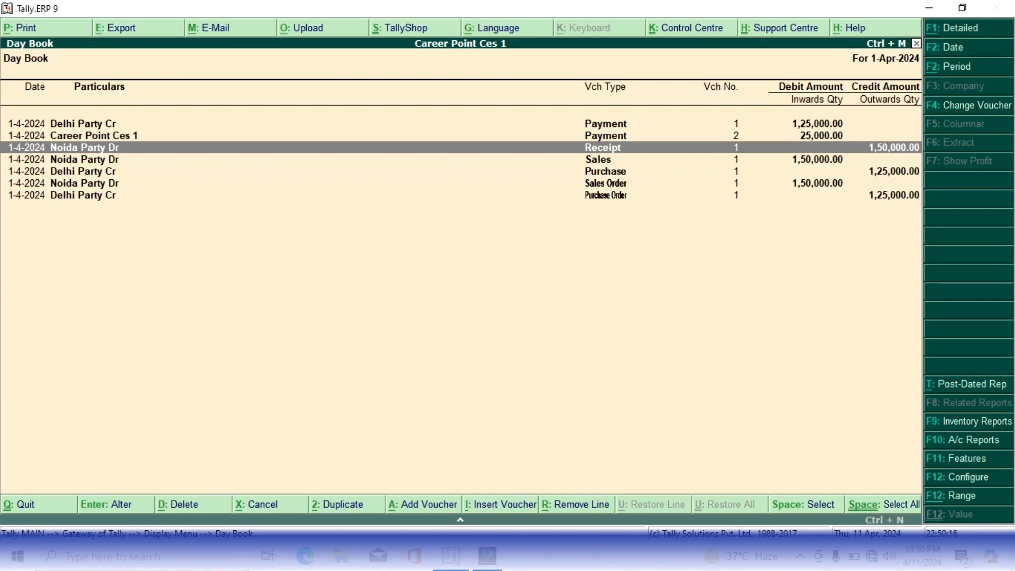
pyautogui.press('Up')
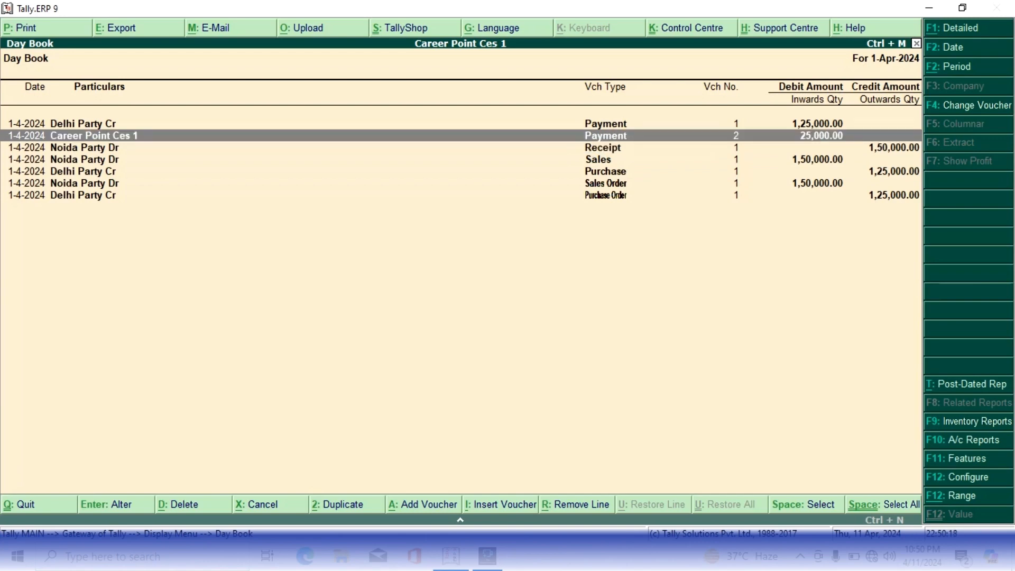
pyautogui.press('Up')
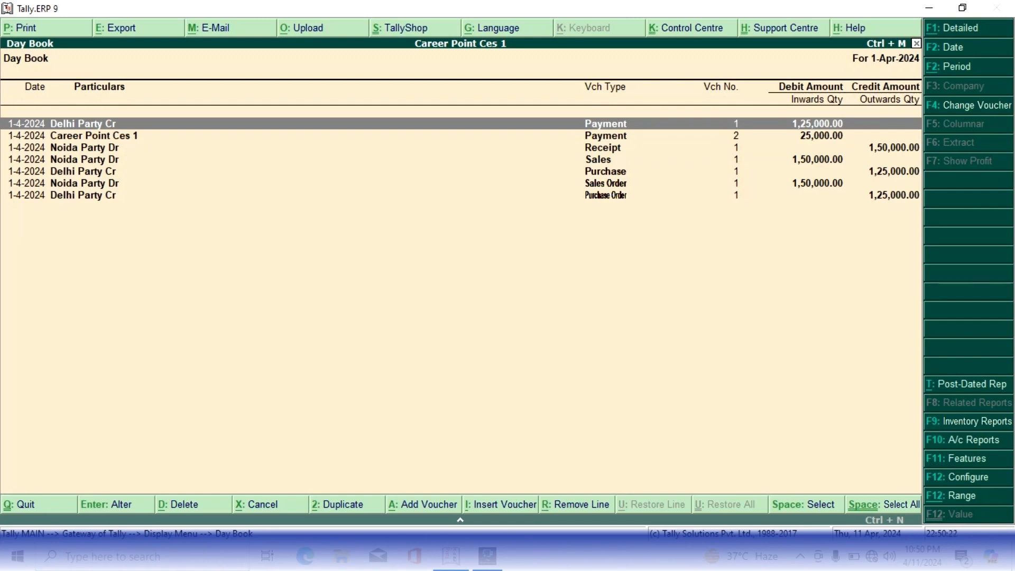
pyautogui.press('Down')
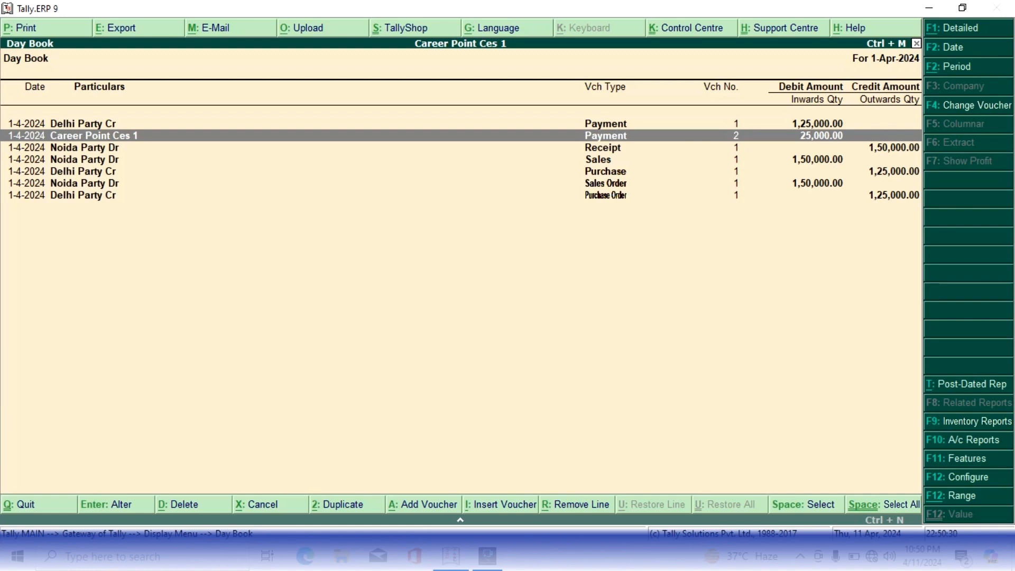
# Leave the Day Book and open the Profit & Loss A/c report.
pyautogui.press('Escape')
pyautogui.press('Escape')
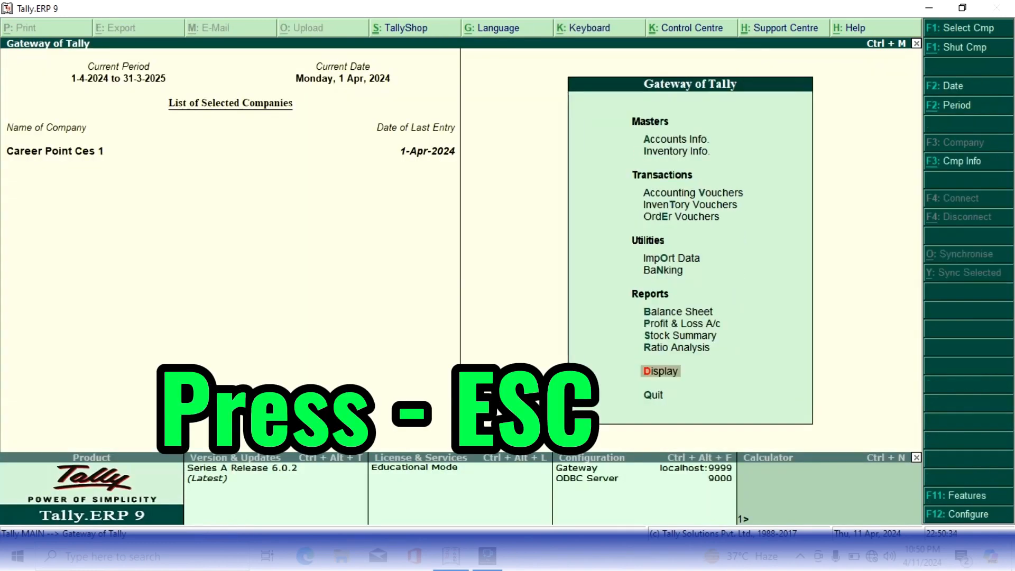
pyautogui.press('Up')
pyautogui.press('Up')
pyautogui.press('Up')
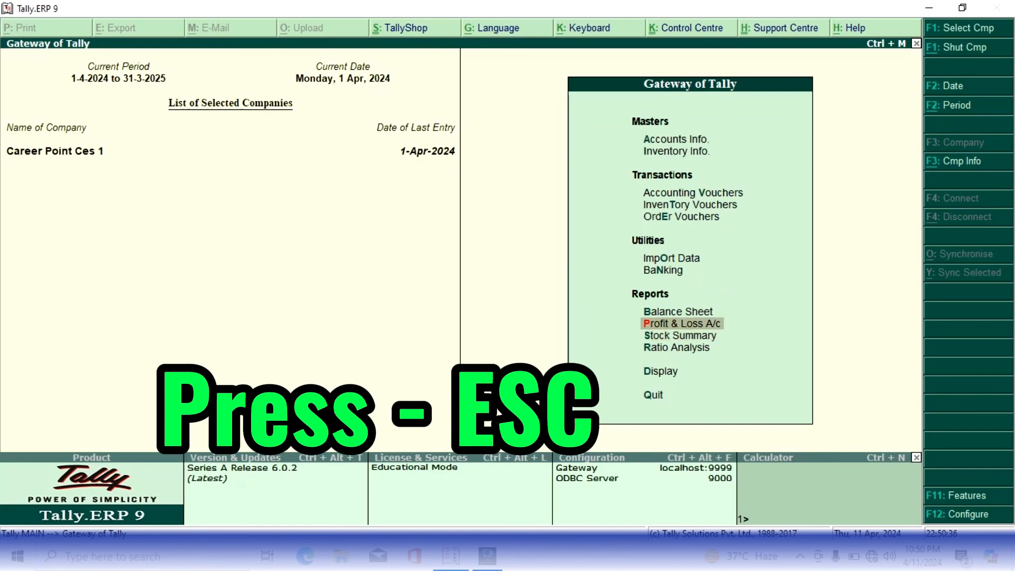
pyautogui.press('Return')
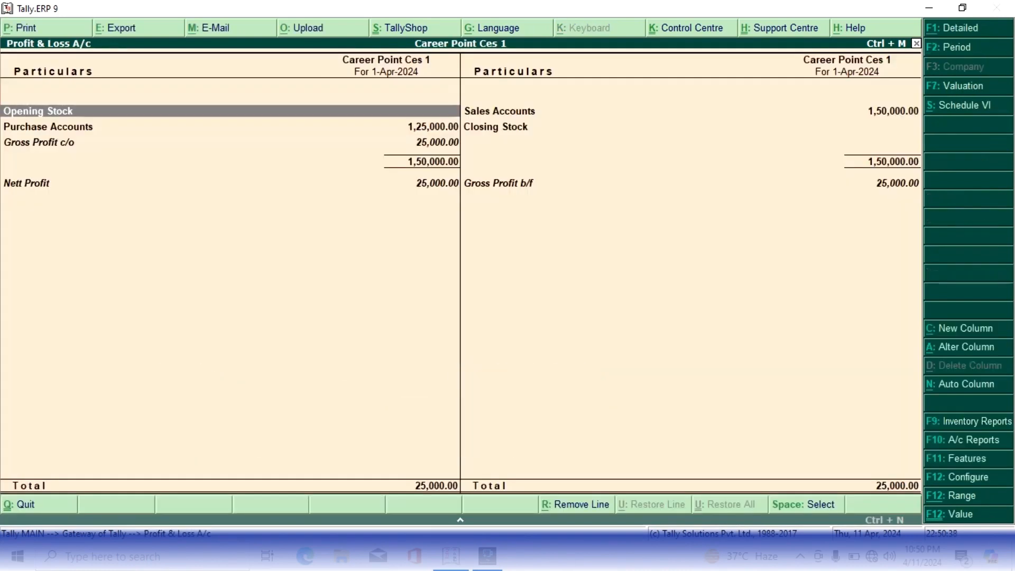
# Examine the Purchase Accounts, Gross Profit and Sales Accounts lines in the Profit & Loss A/c.
pyautogui.press('Down')
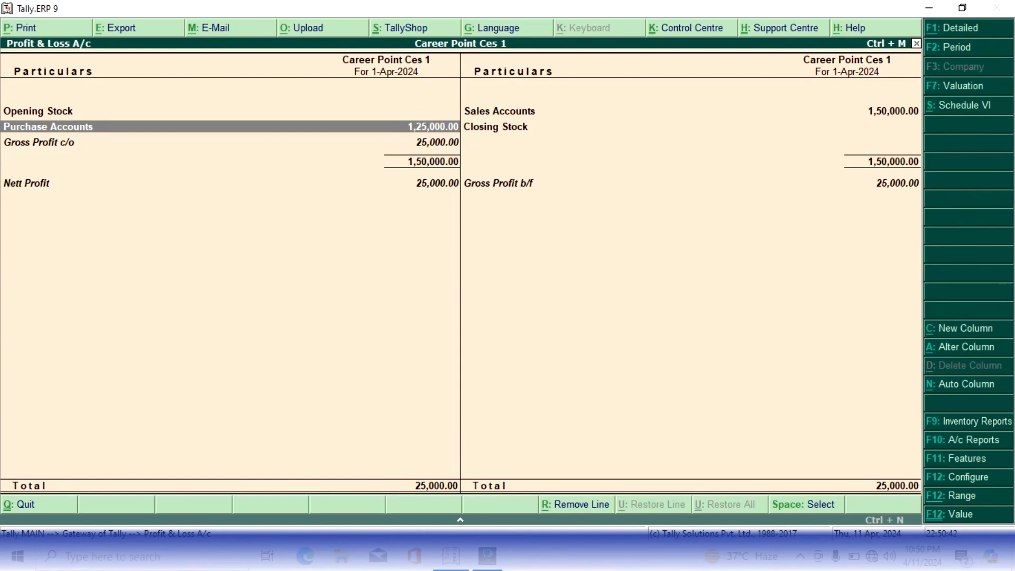
pyautogui.press('Down')
pyautogui.press('Up')
pyautogui.press('Down')
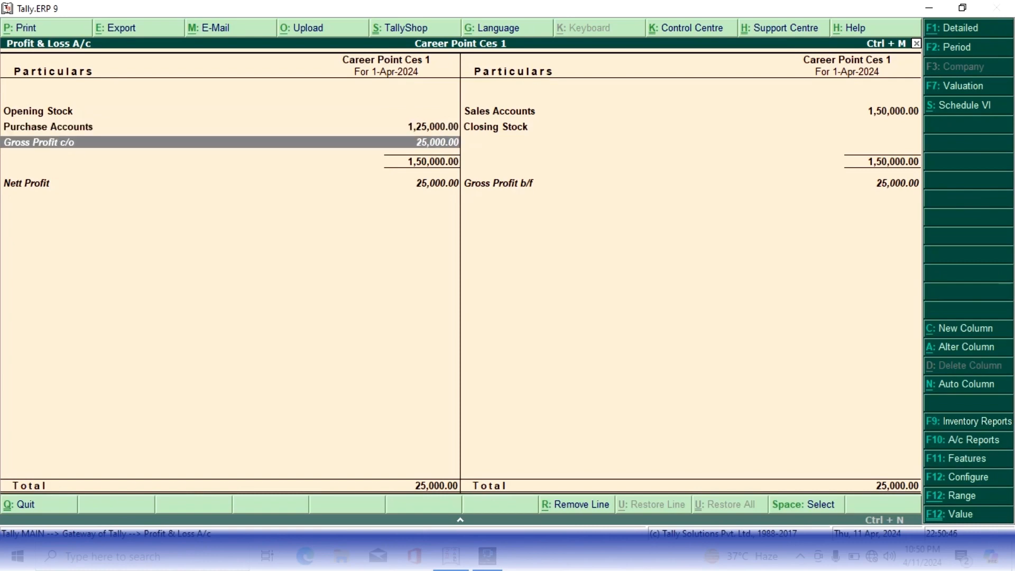
pyautogui.press('Up')
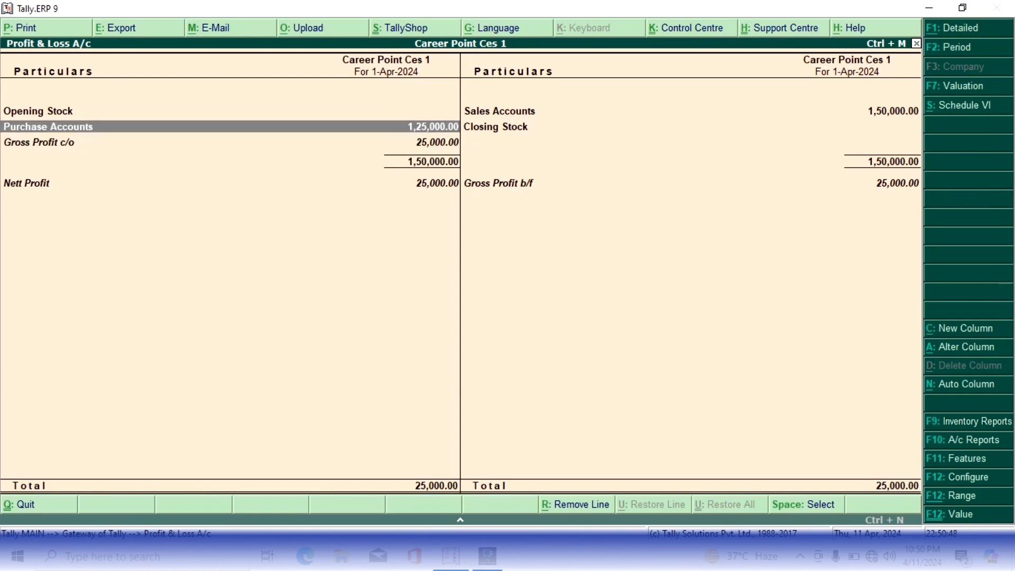
pyautogui.press('Right')
pyautogui.press('Up')
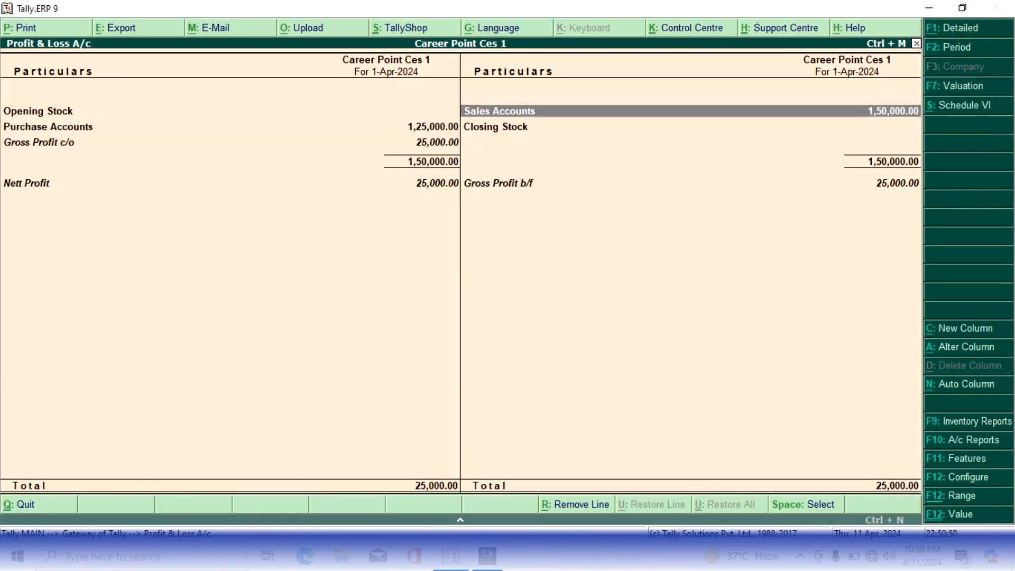
# Check the Gross Profit b/f line in the Profit & Loss A/c and switch to the Balance Sheet report.
pyautogui.press('Down')
pyautogui.press('Down')
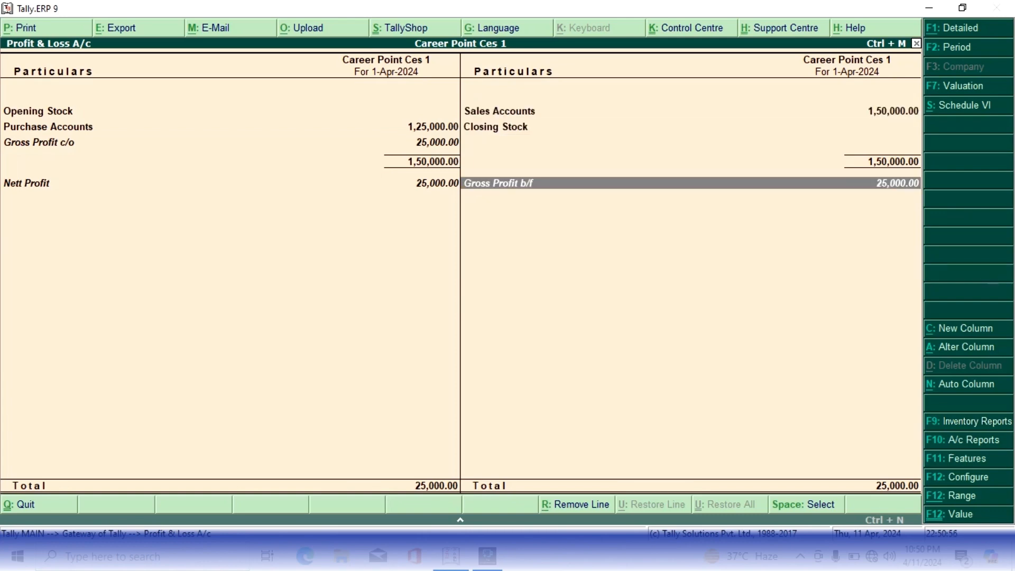
pyautogui.press('Escape')
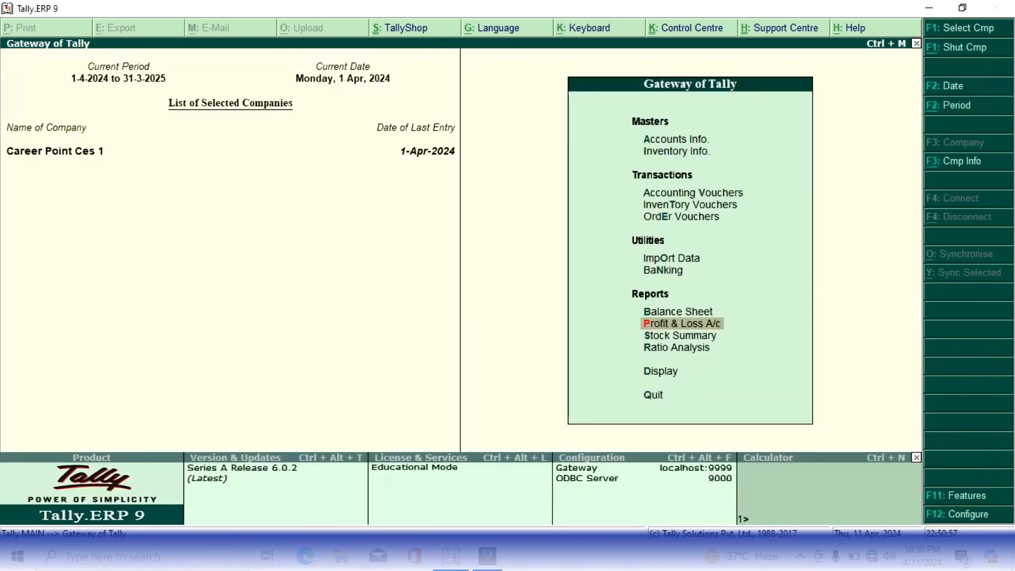
pyautogui.press('Up')
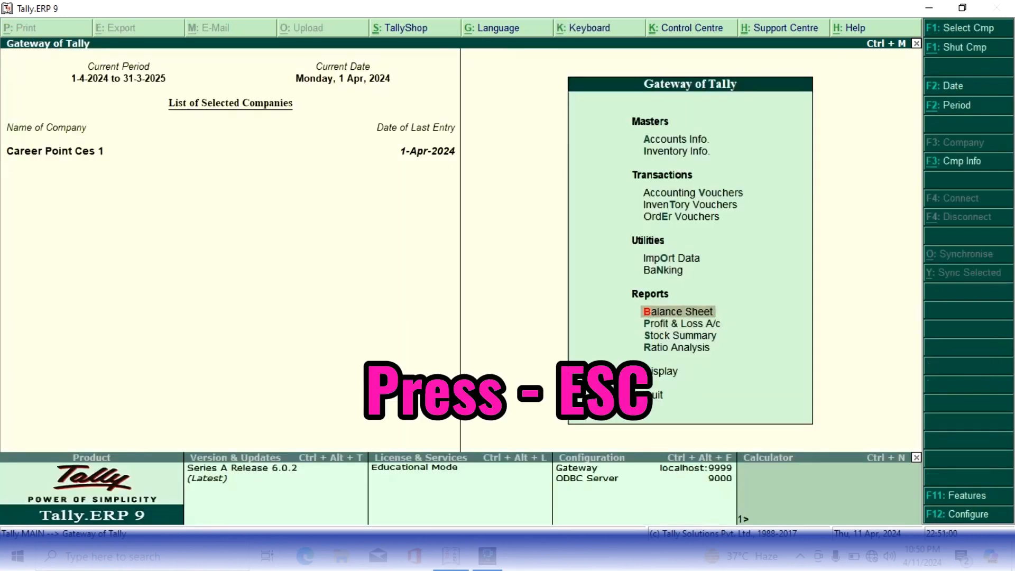
pyautogui.press('Return')
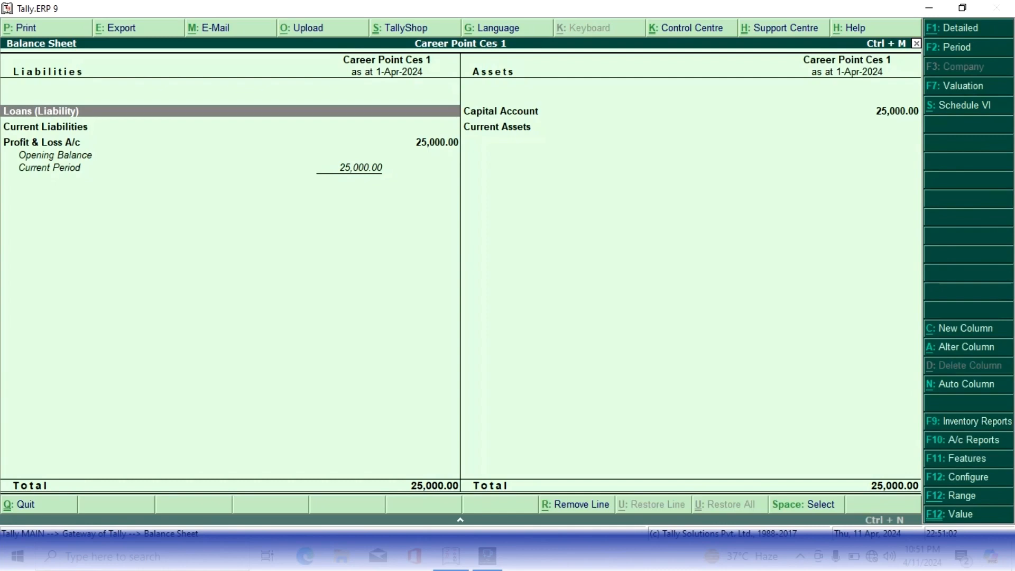
# Examine the Profit & Loss A/c, Capital Account and Current Assets lines in the Balance Sheet and return to the Gateway of Tally.
pyautogui.press('Down')
pyautogui.press('Down')
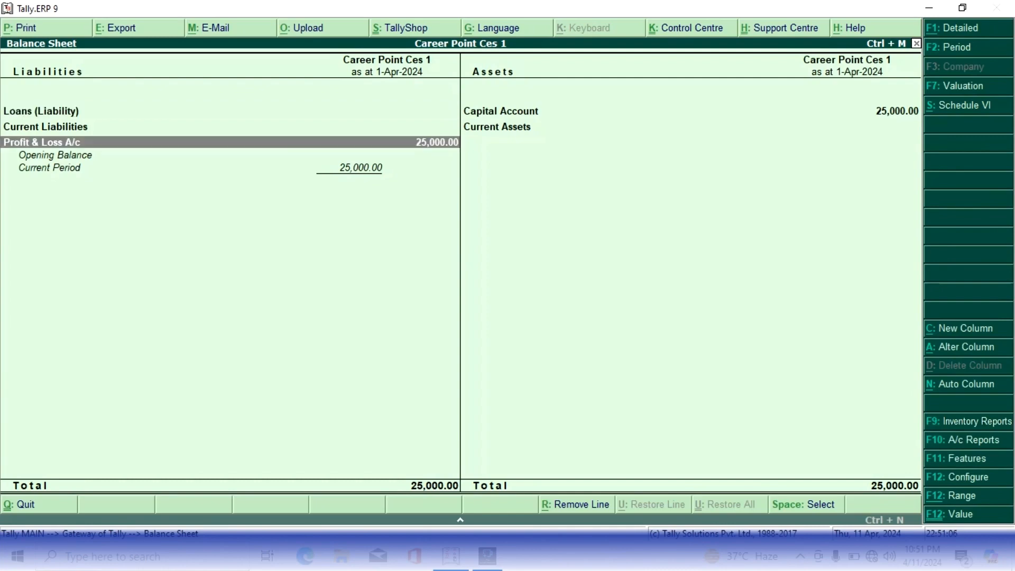
pyautogui.press('Right')
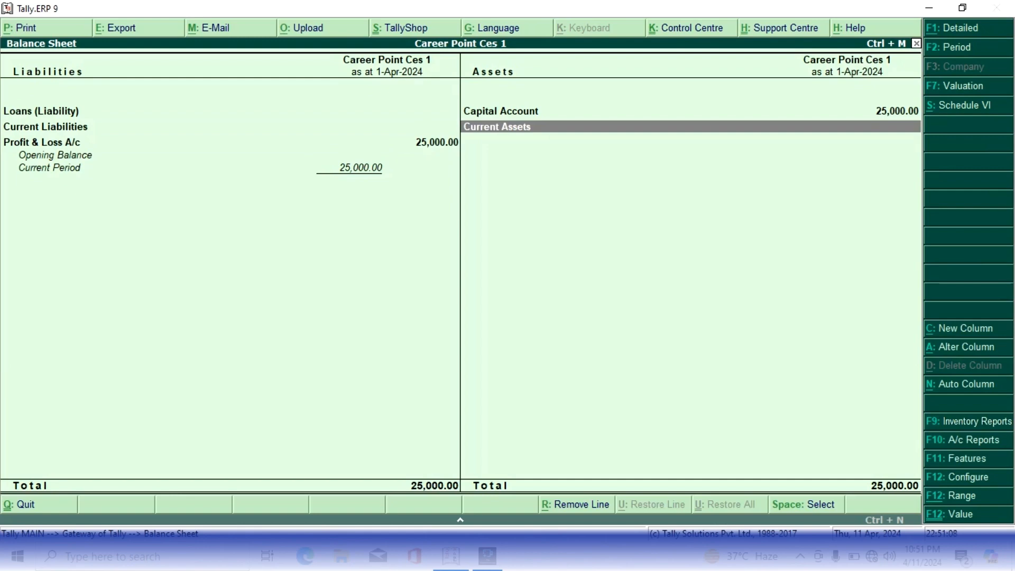
pyautogui.press('Up')
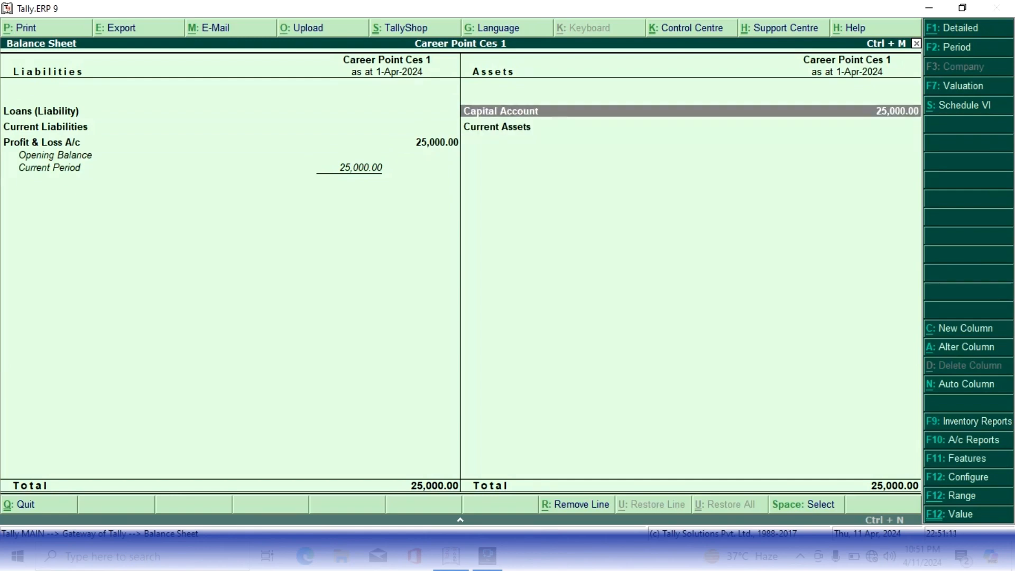
pyautogui.press('Down')
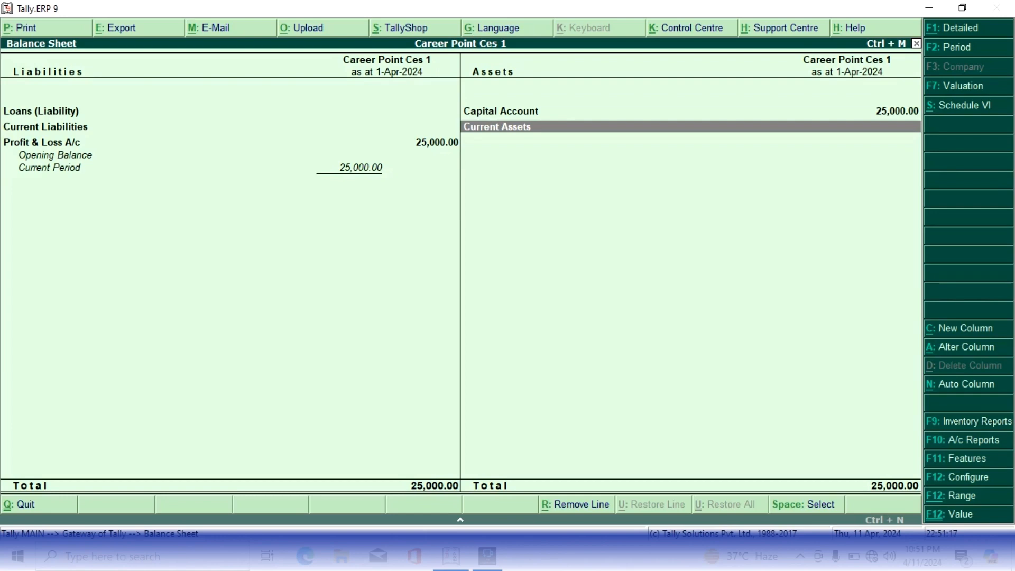
pyautogui.press('Up')
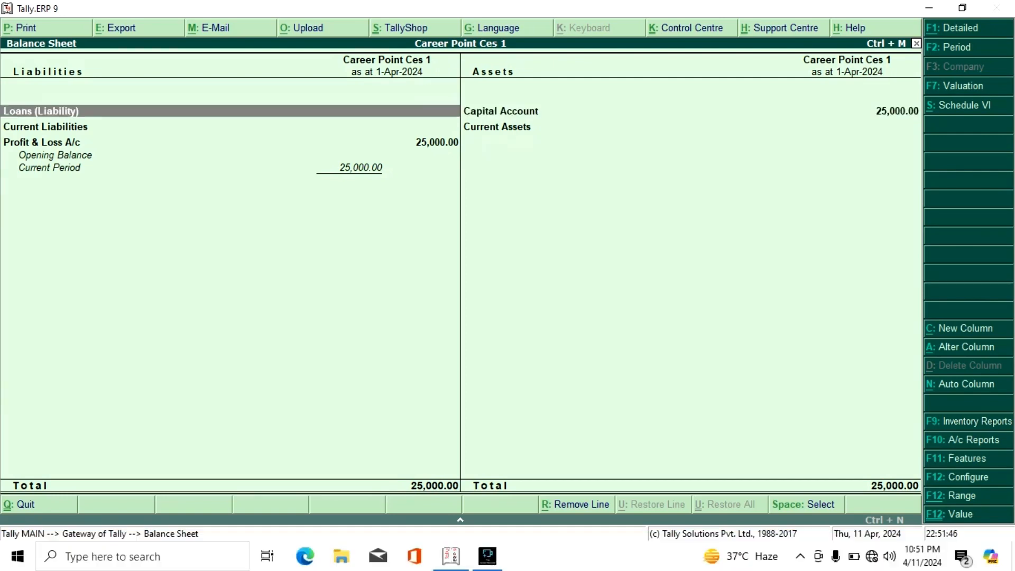
pyautogui.press('Escape')
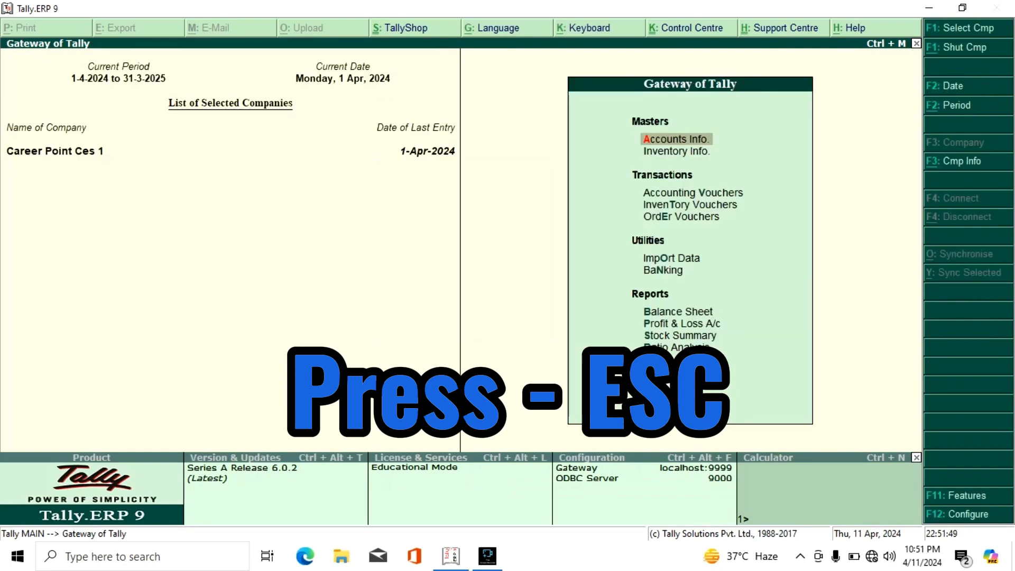